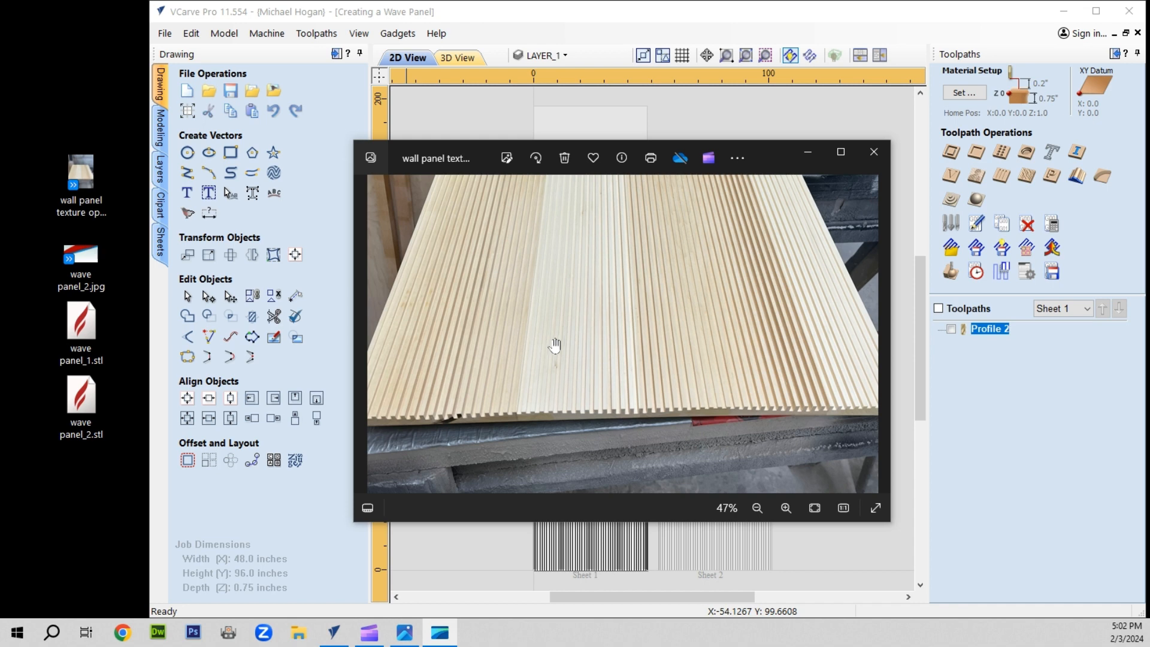
Close the wall panel photo and delete the Profile 2 toolpath from Sheet 1.
left_click(873, 153)
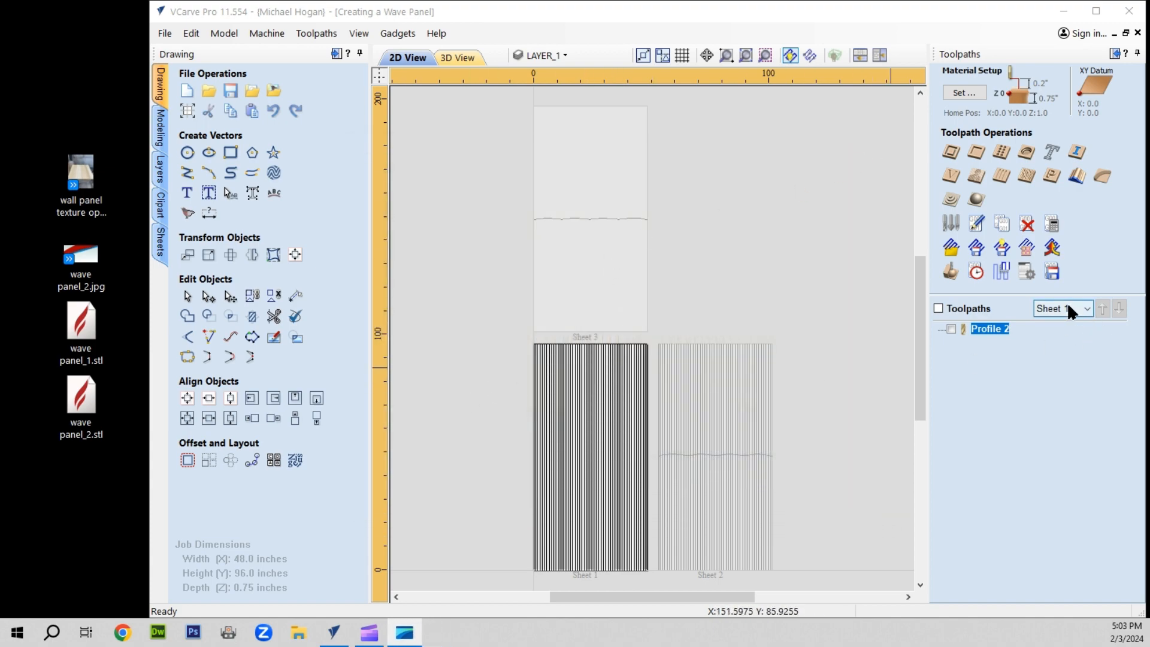
right_click(1017, 325)
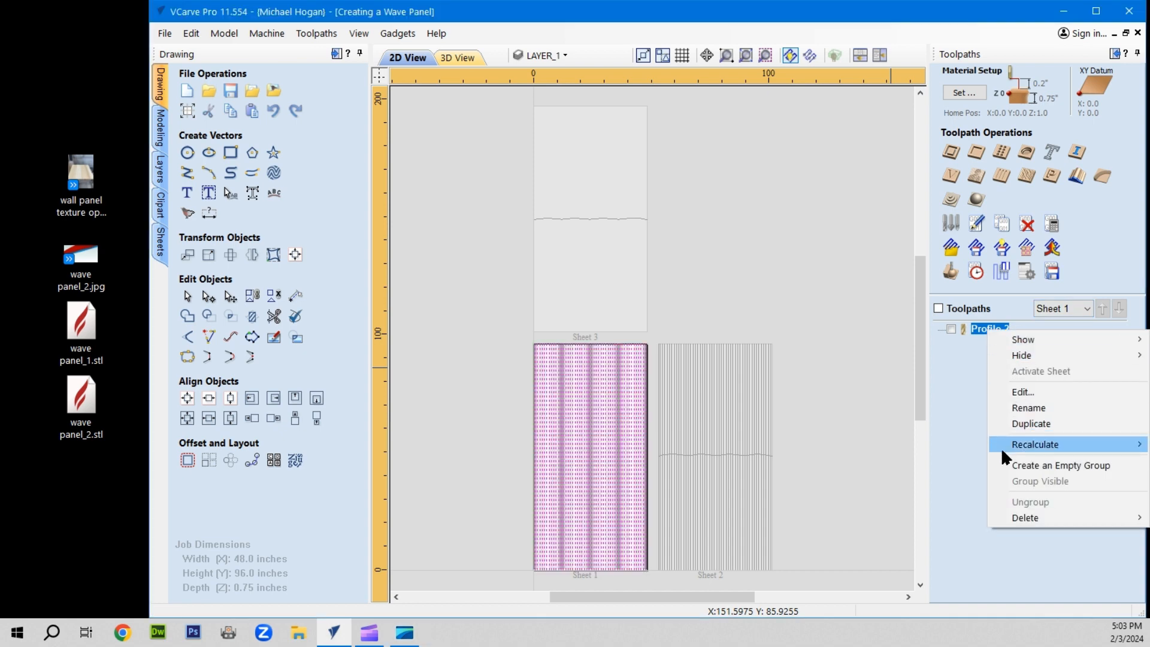
mouse_move(1020, 511)
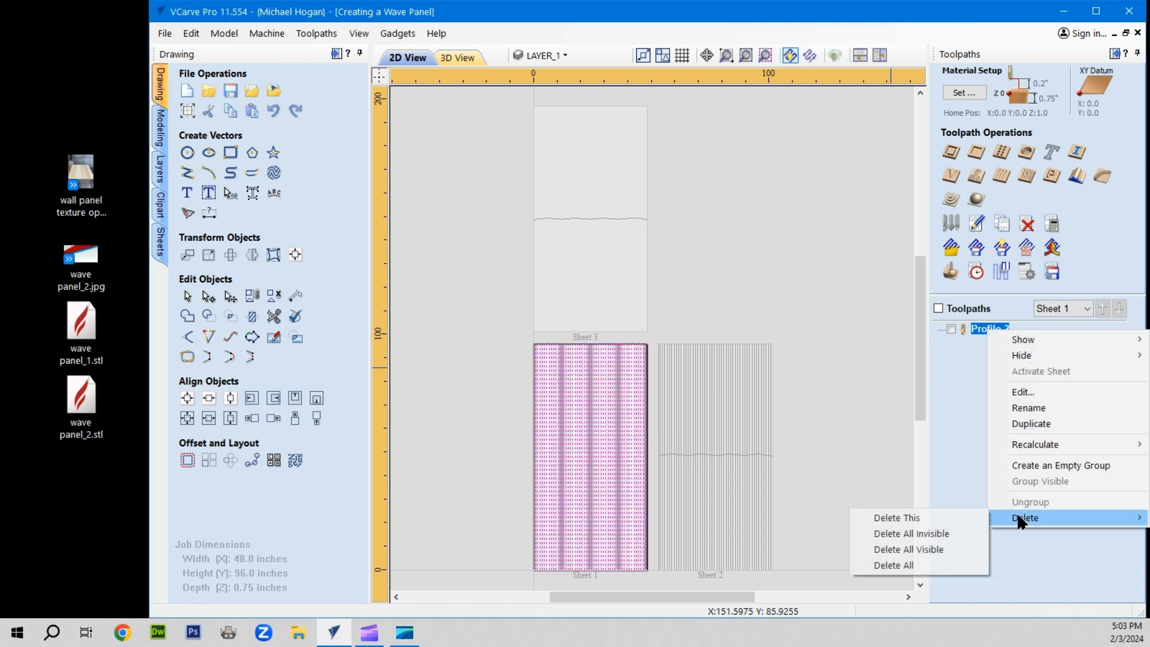
left_click(919, 516)
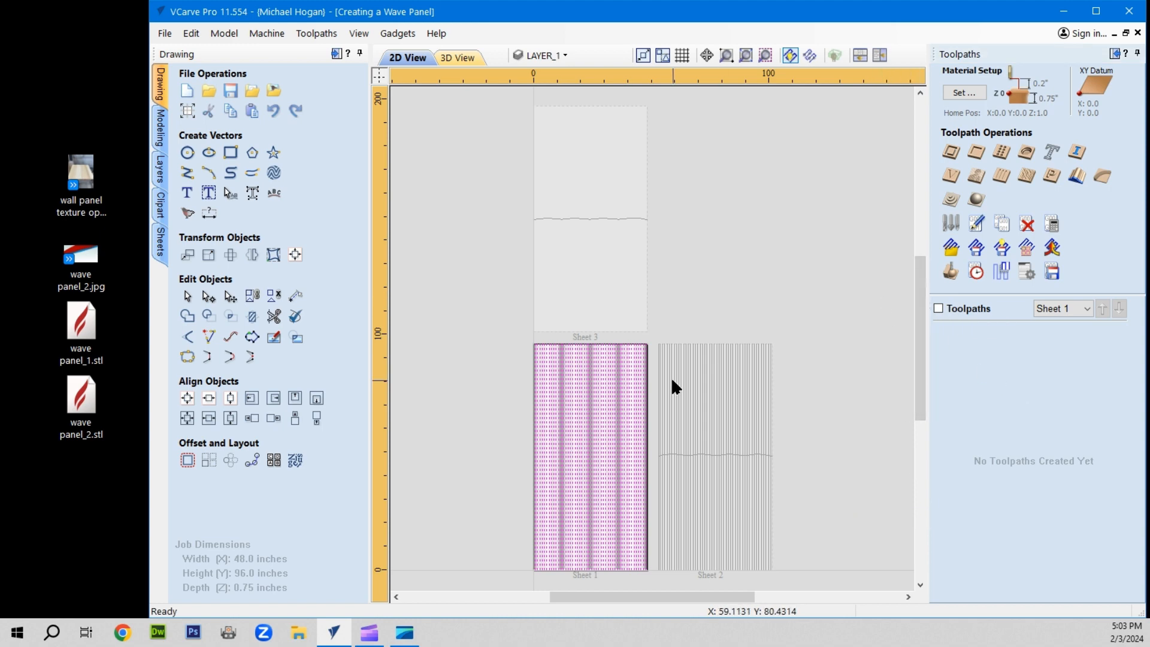
Delete all the vertical line vectors on Sheet 1.
left_click_drag(511, 330, 648, 570)
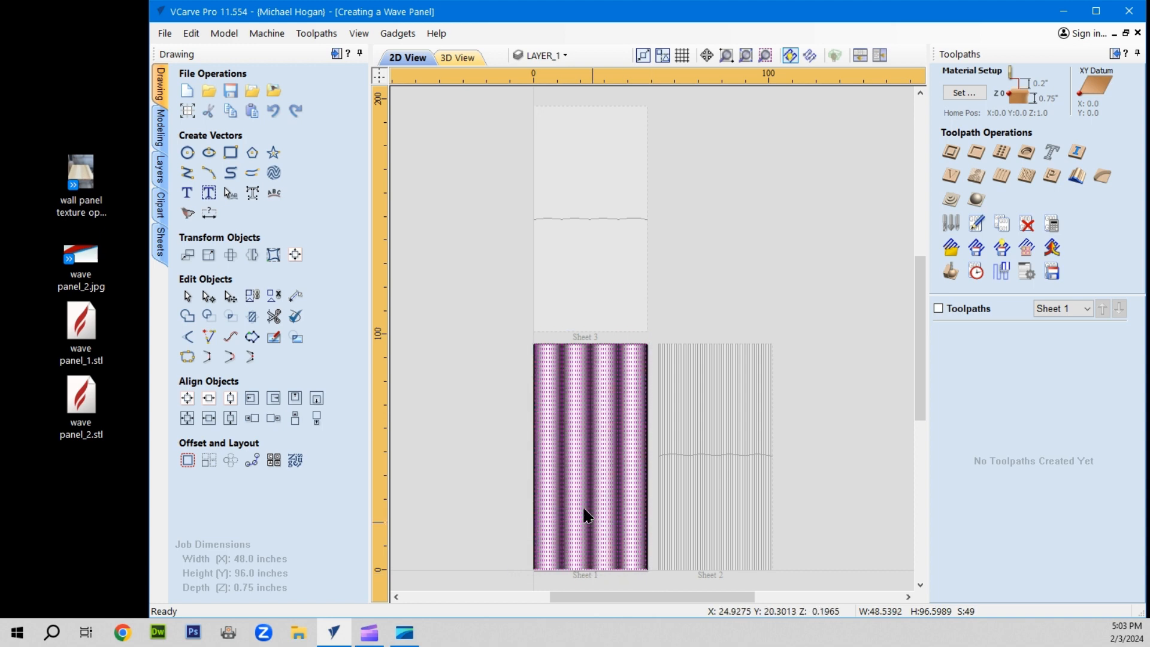
left_click_drag(514, 336, 653, 574)
key("Delete")
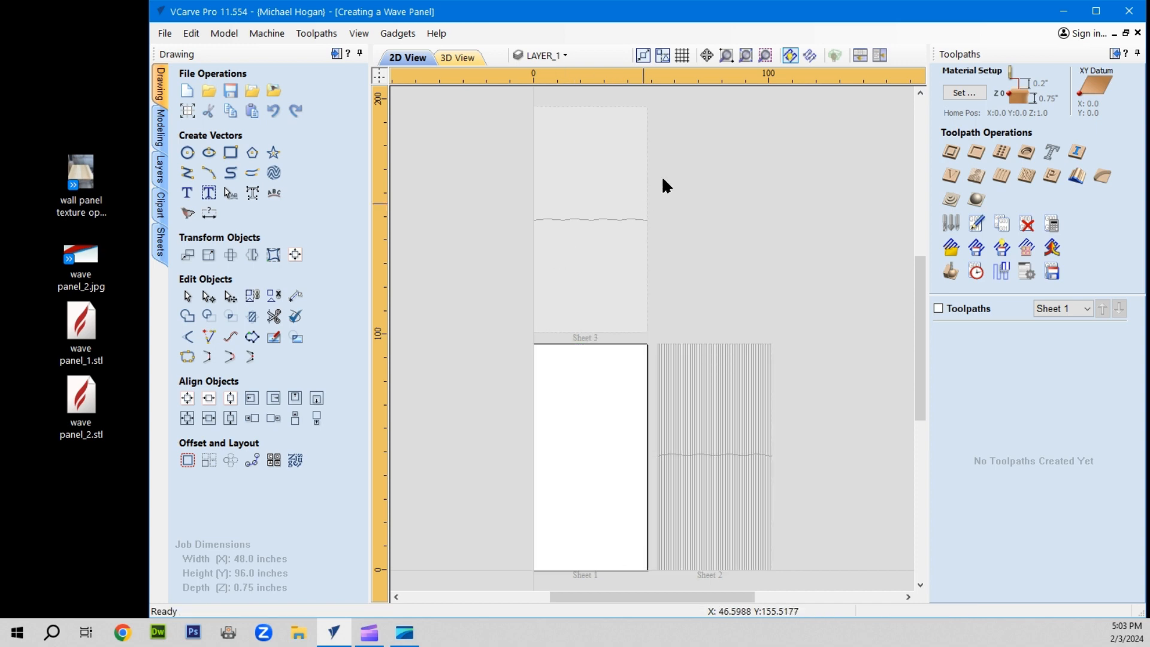
Remove the empty wave panel_2 layer by deleting empty layers.
left_click(545, 54)
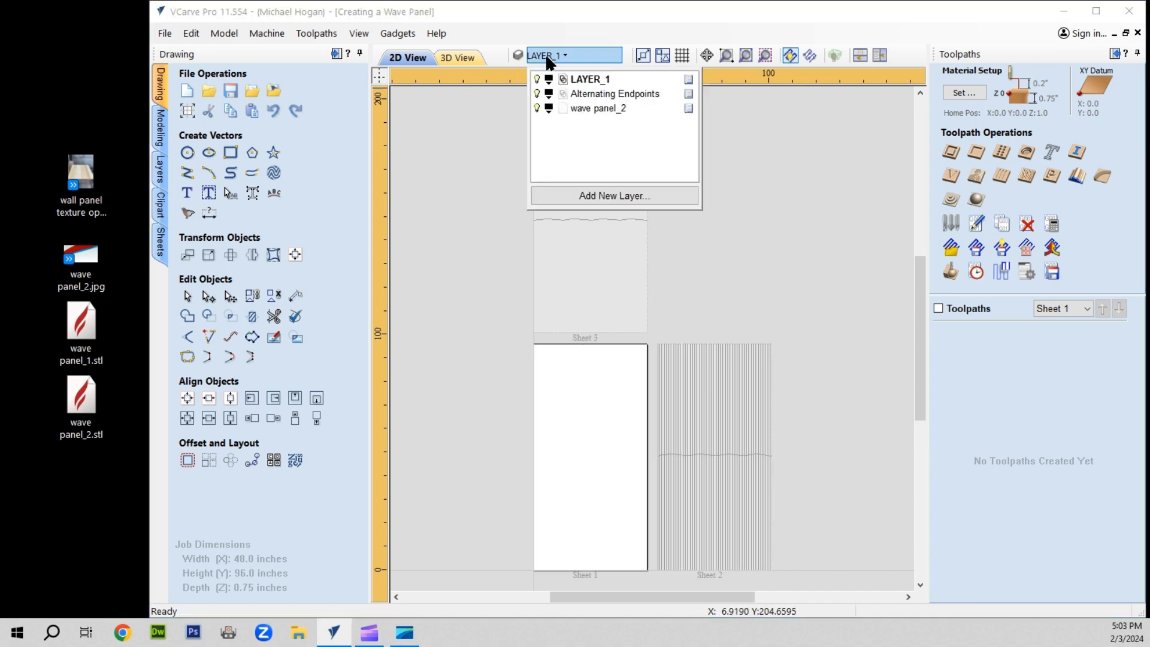
left_click(582, 108)
right_click(585, 109)
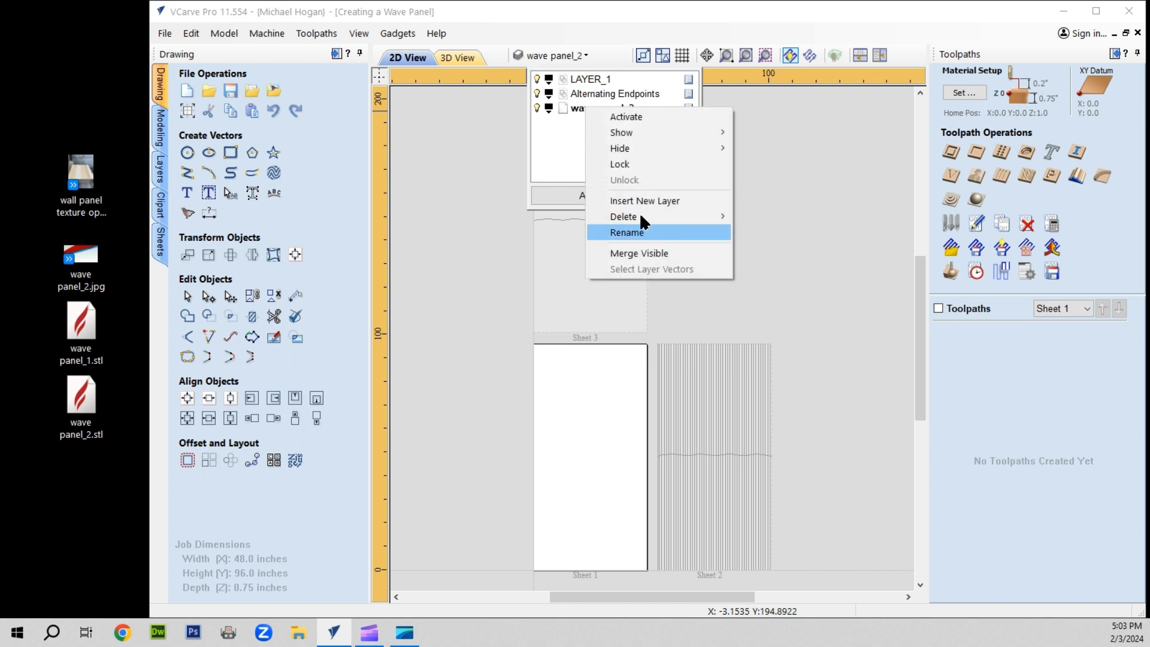
mouse_move(635, 213)
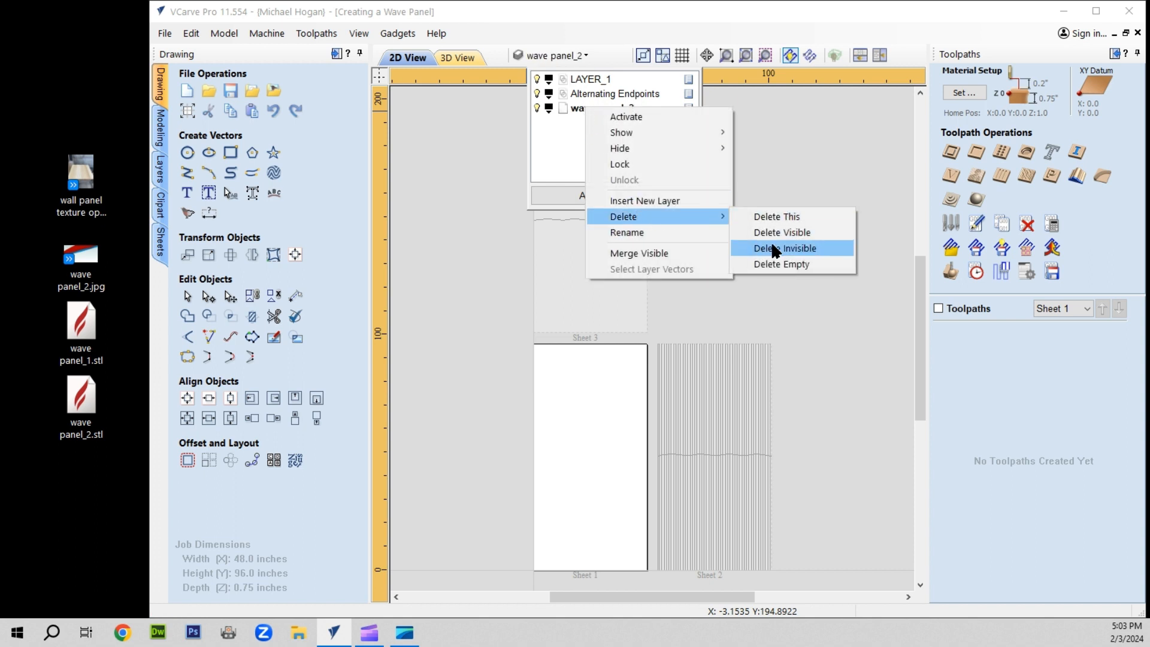
left_click(786, 264)
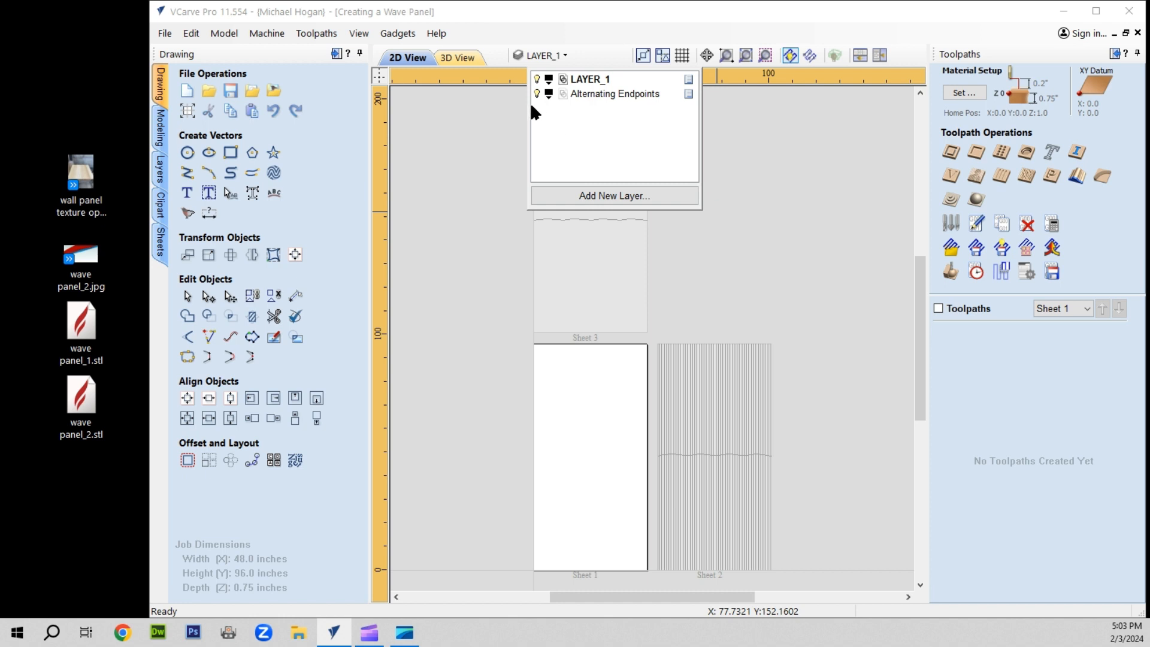
Delete the Alternating Endpoints layer together with the data it contains.
right_click(688, 92)
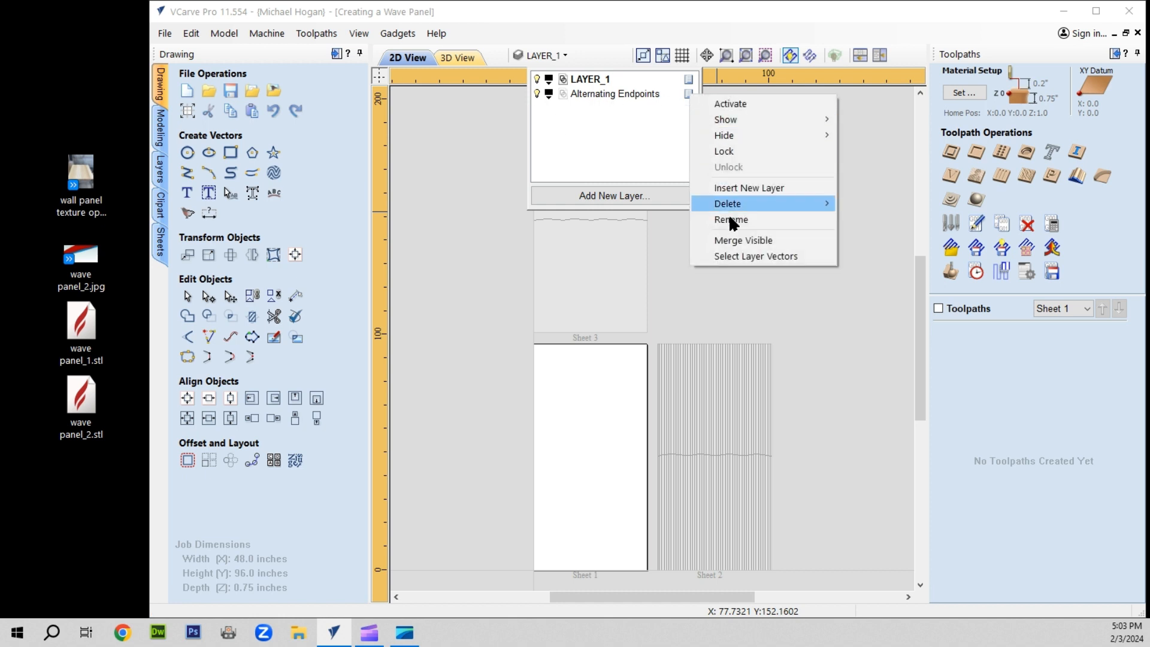
mouse_move(741, 206)
left_click(862, 200)
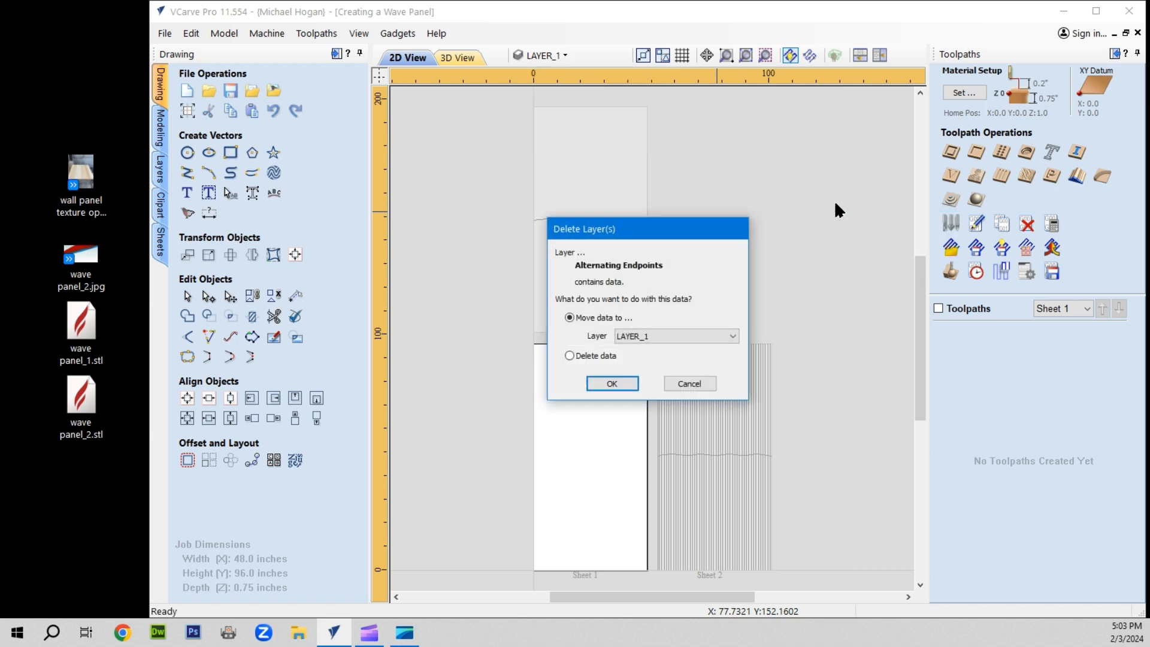
left_click(569, 355)
left_click(617, 381)
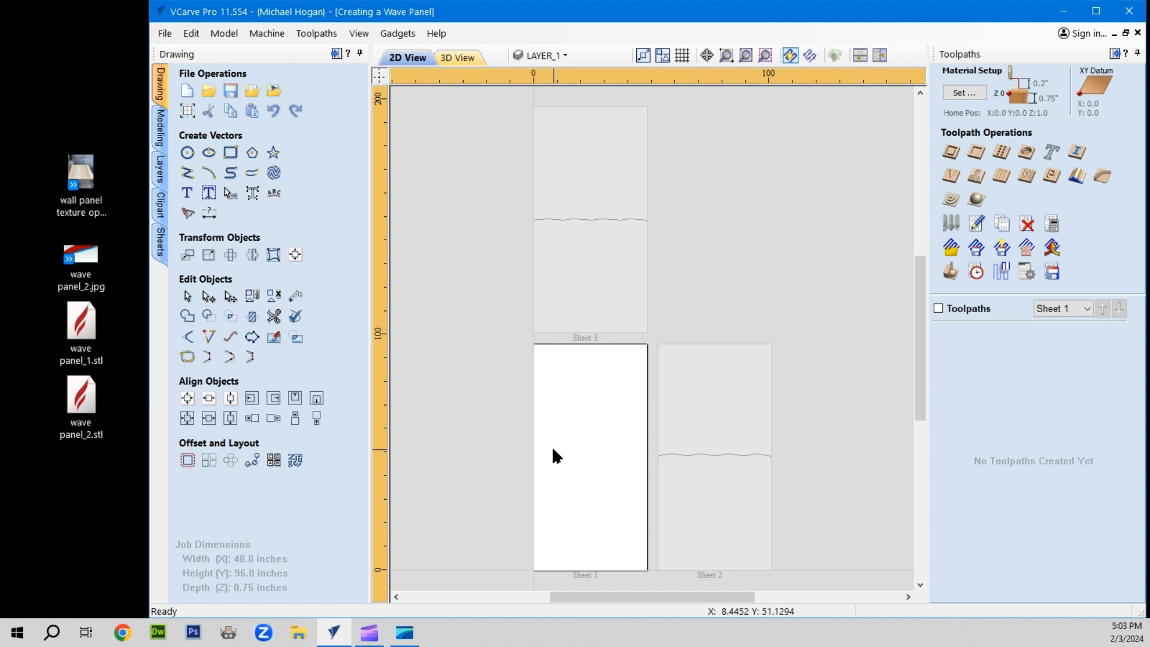
Make Sheet 3 the active sheet.
left_click(1076, 305)
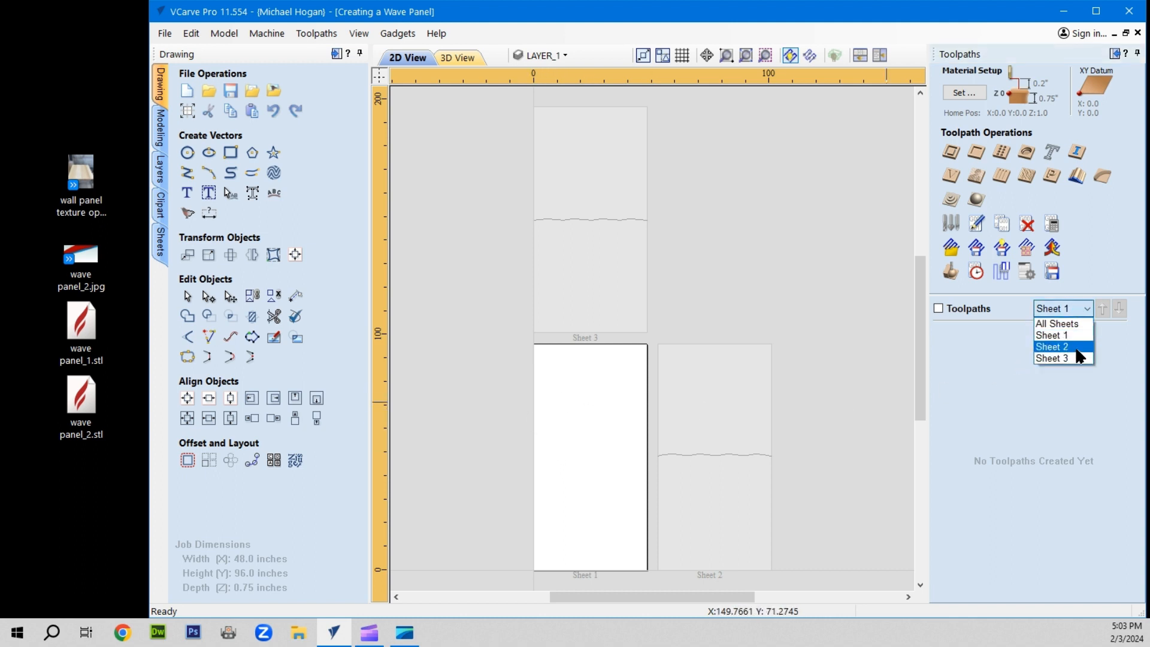
left_click(1073, 361)
left_click(594, 283)
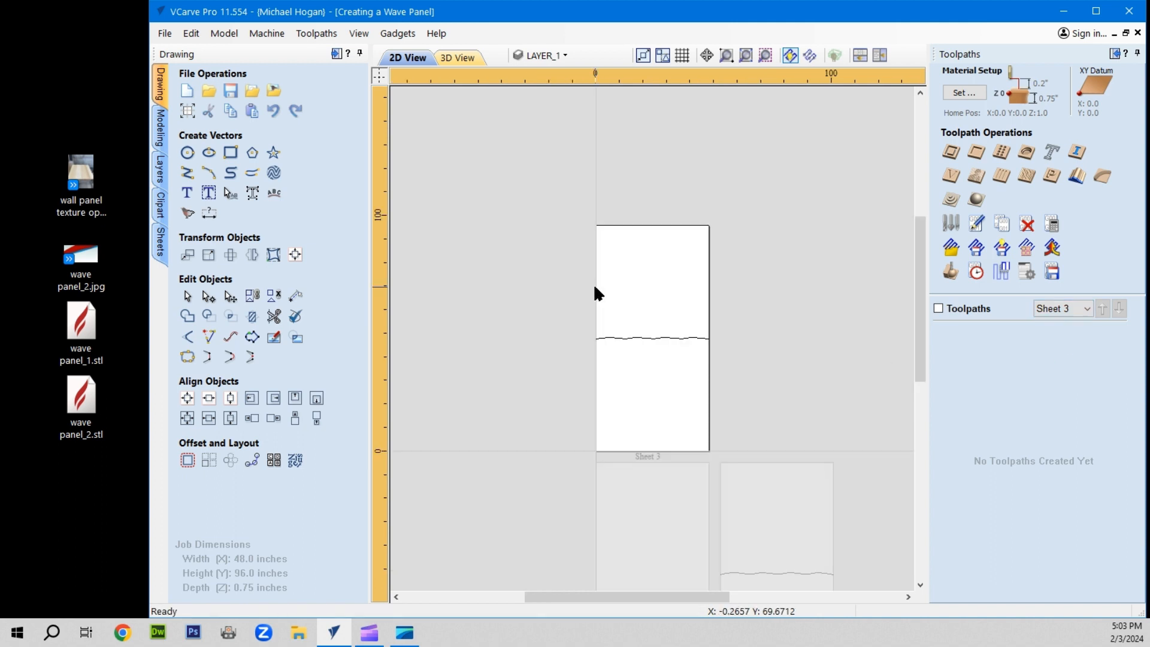
scroll(652, 343, "up", 4)
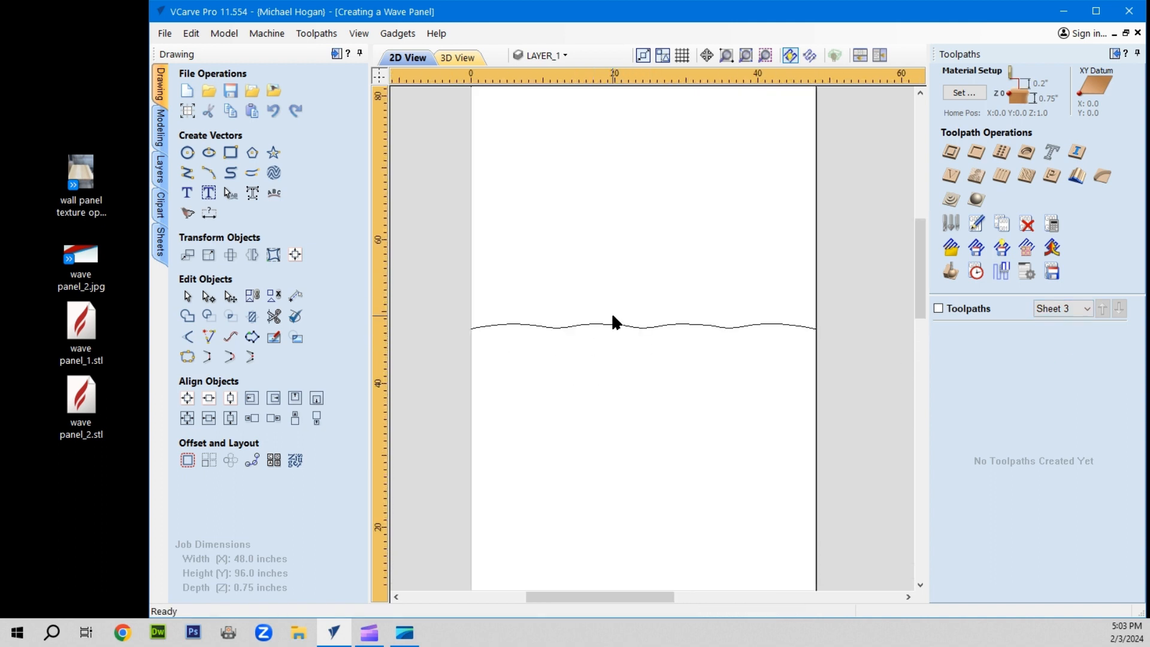
Centre the wave vector in the material, and move it up the sheet to about Y 61 inches.
left_click(605, 326)
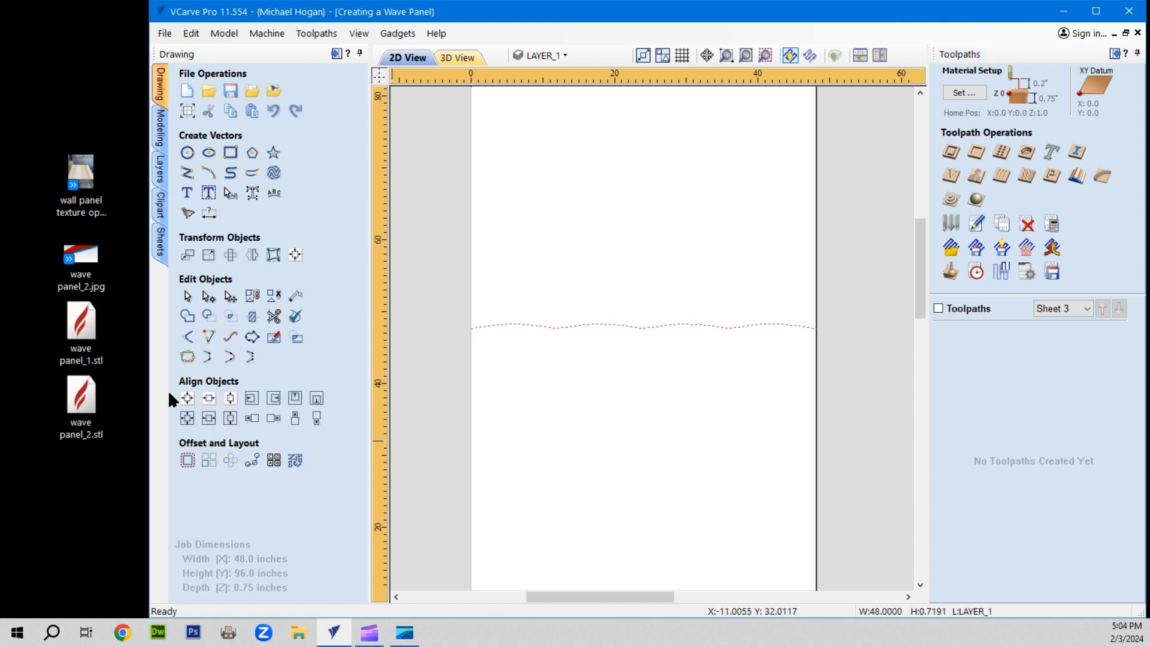
left_click(188, 402)
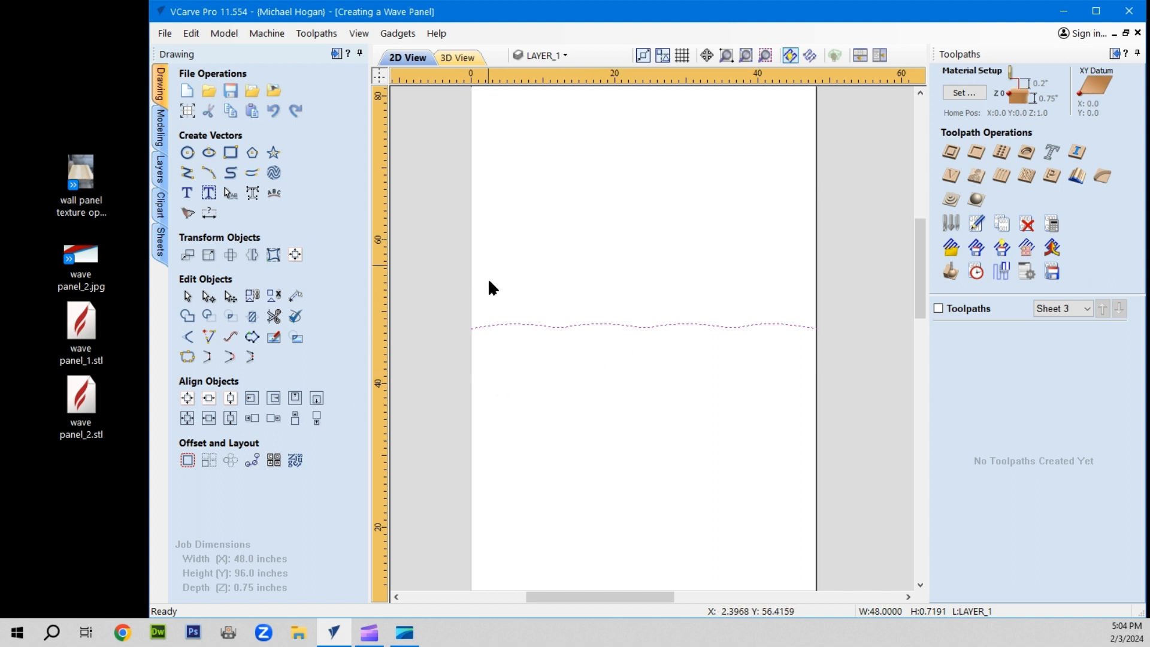
left_click(602, 350)
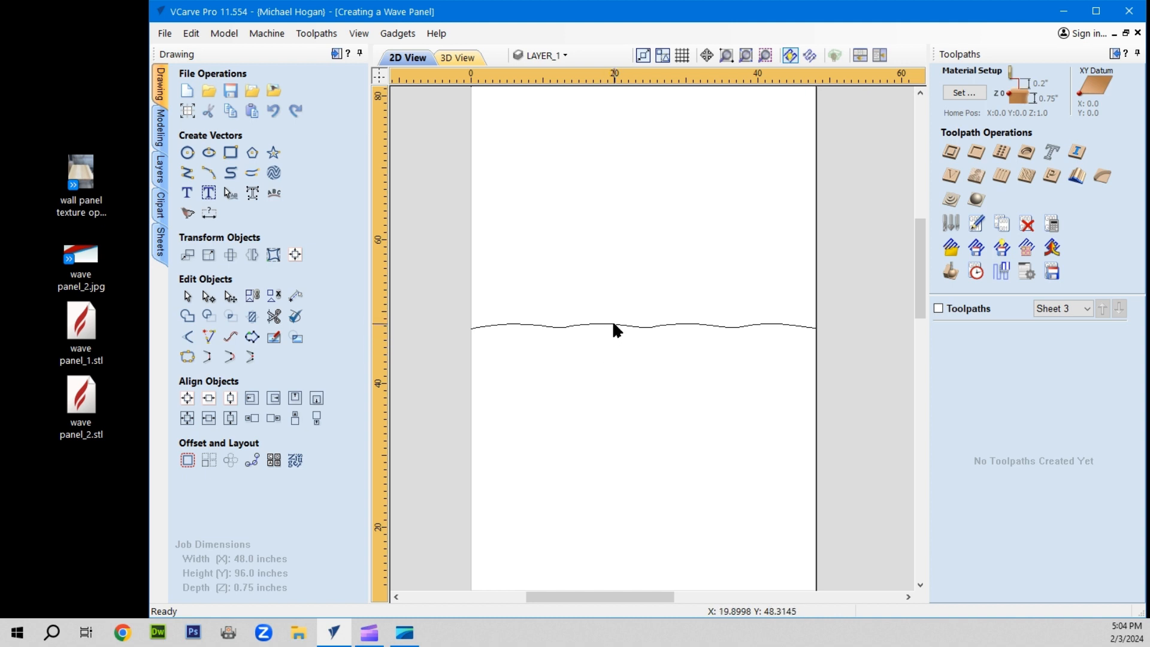
left_click(615, 328)
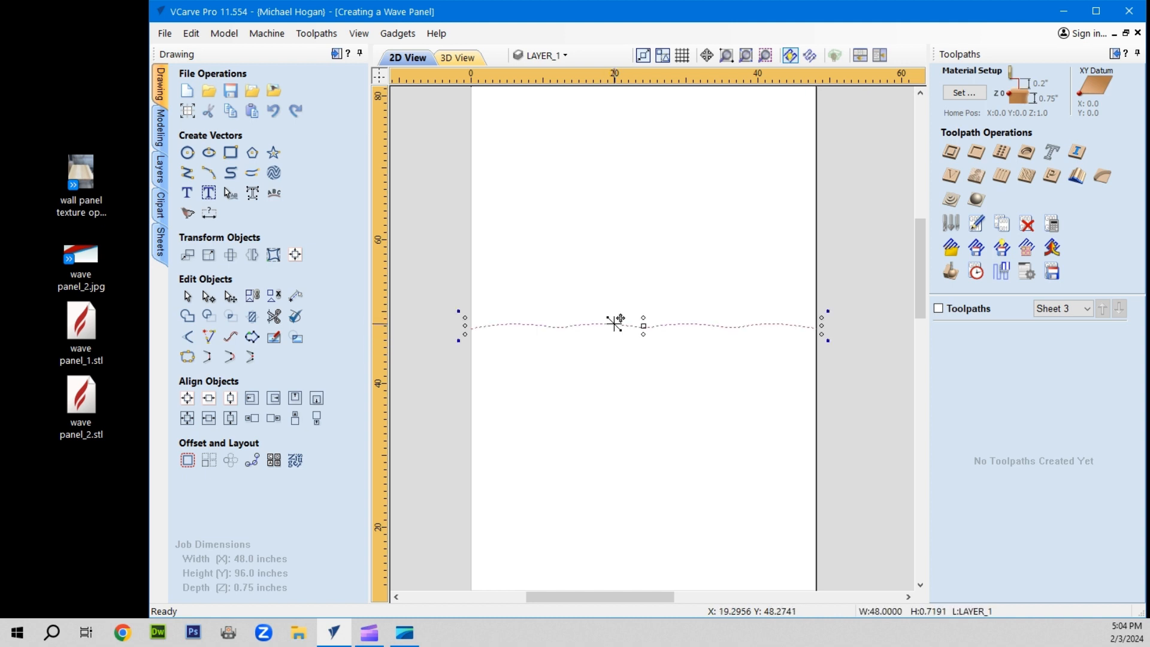
left_click_drag(616, 322, 612, 227)
left_click(529, 291)
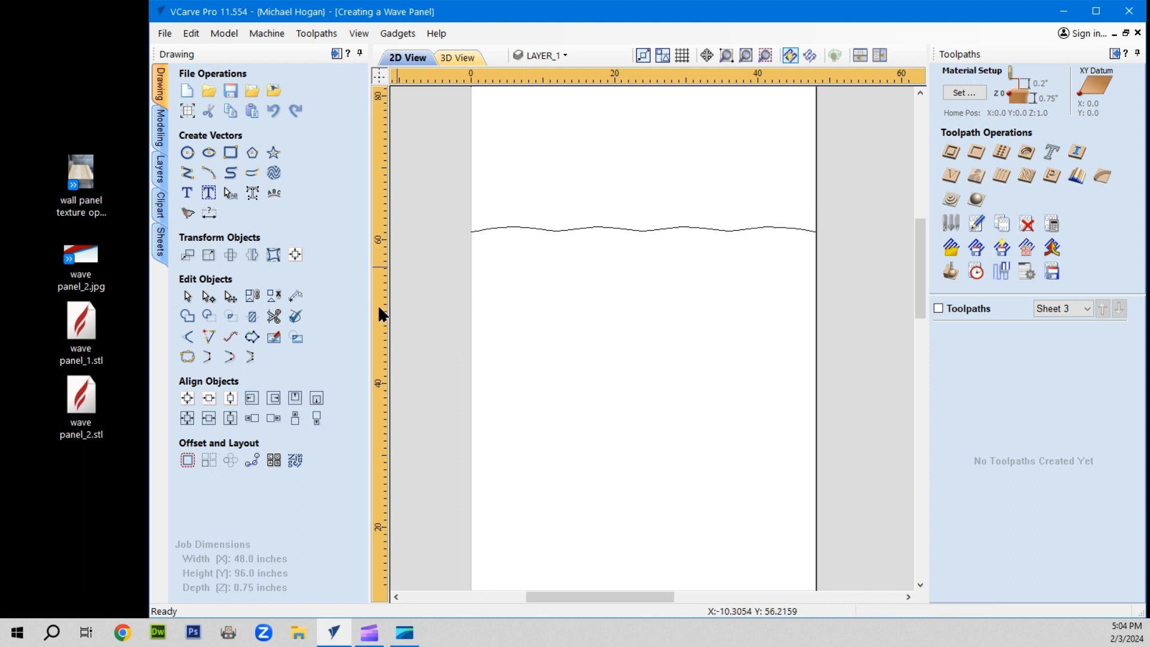
Add a vertical guide at X 0 and create four parallel guides relative to it at 12-inch offsets.
left_click_drag(379, 304, 471, 309)
double_click(470, 327)
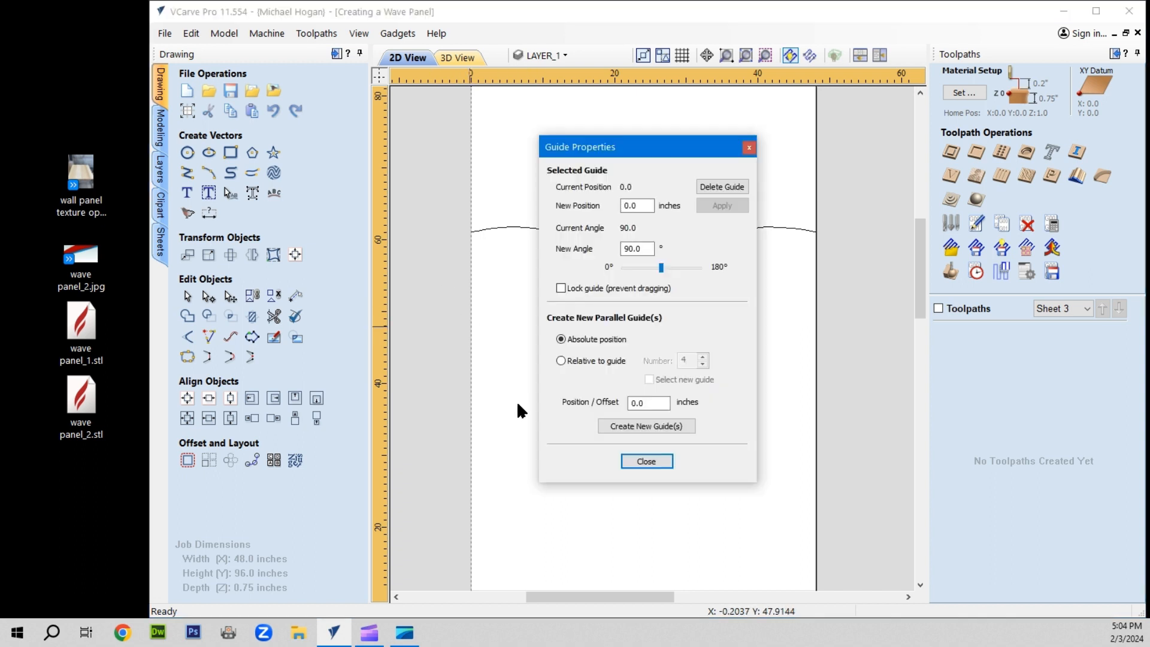
left_click(561, 361)
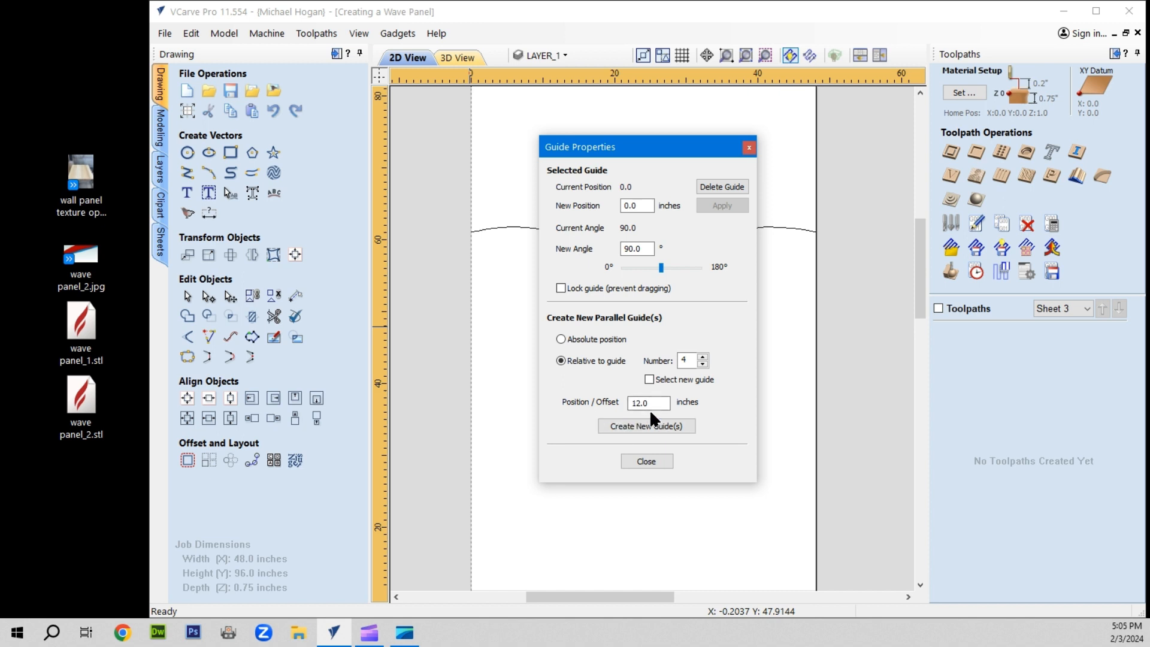
left_click(631, 403)
left_click(639, 425)
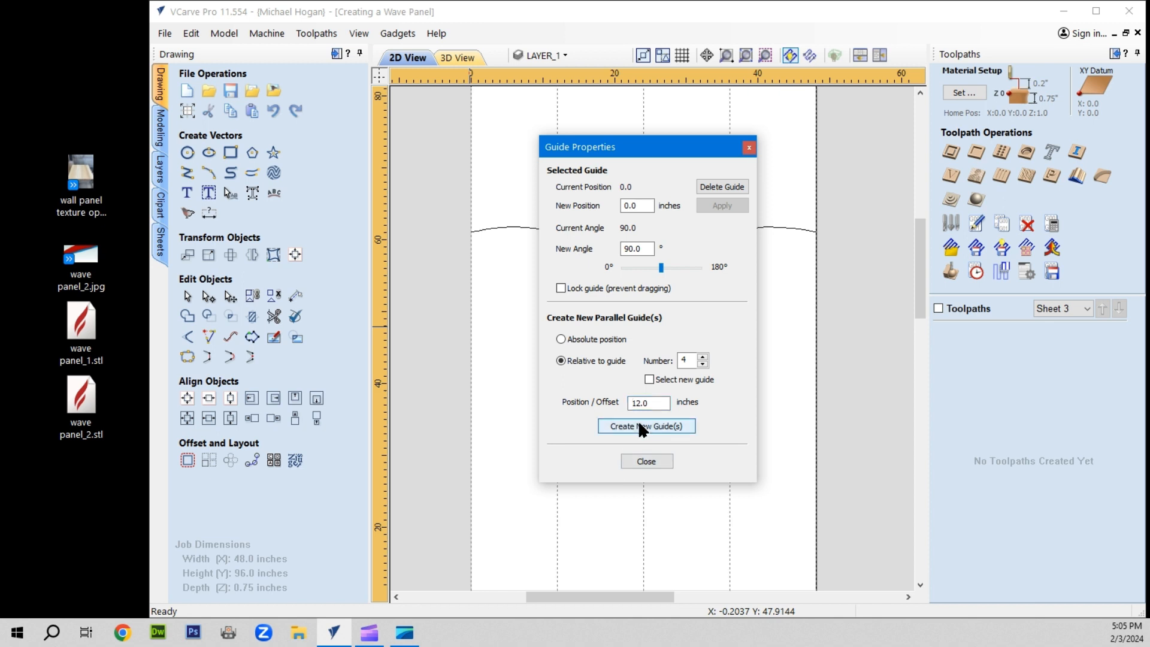
left_click(648, 462)
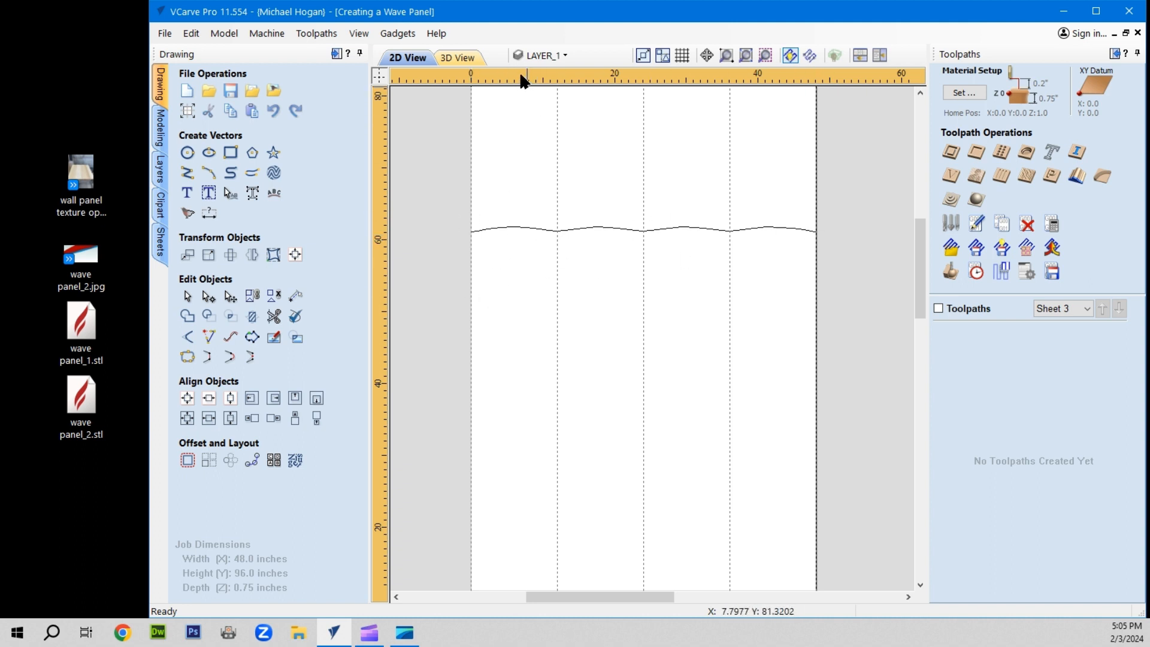
Add a horizontal guide at Y 48 inches and create one parallel guide relative to it with a 0.375-inch offset.
left_click_drag(520, 69, 525, 329)
left_click_drag(523, 324, 523, 321)
double_click(455, 326)
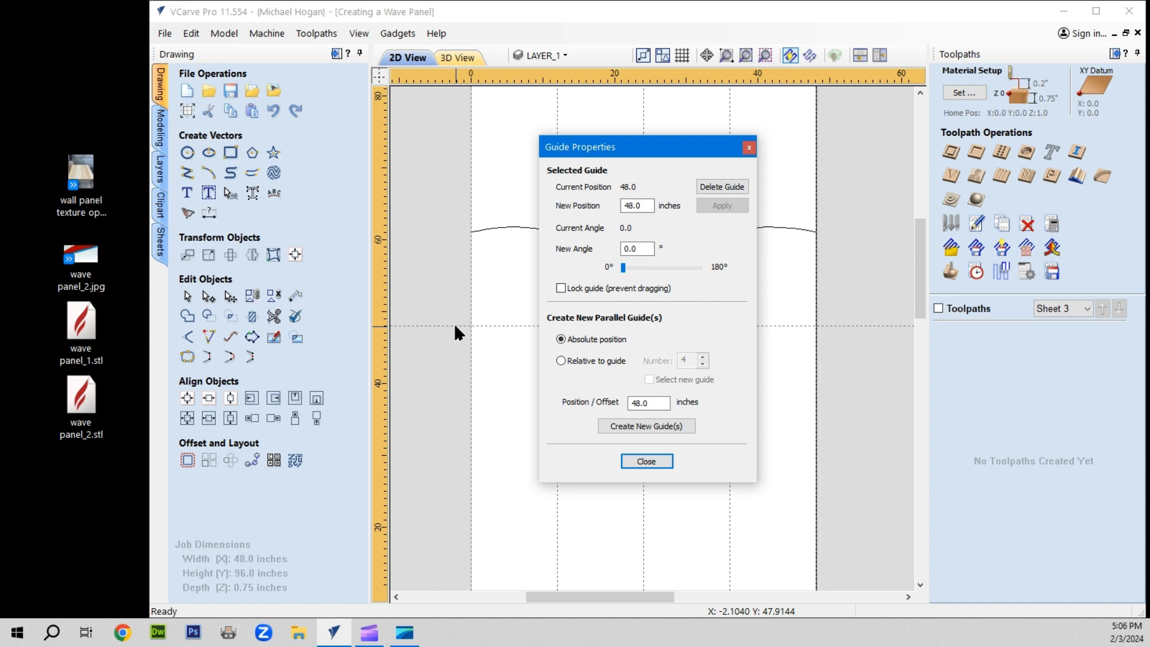
left_click(561, 360)
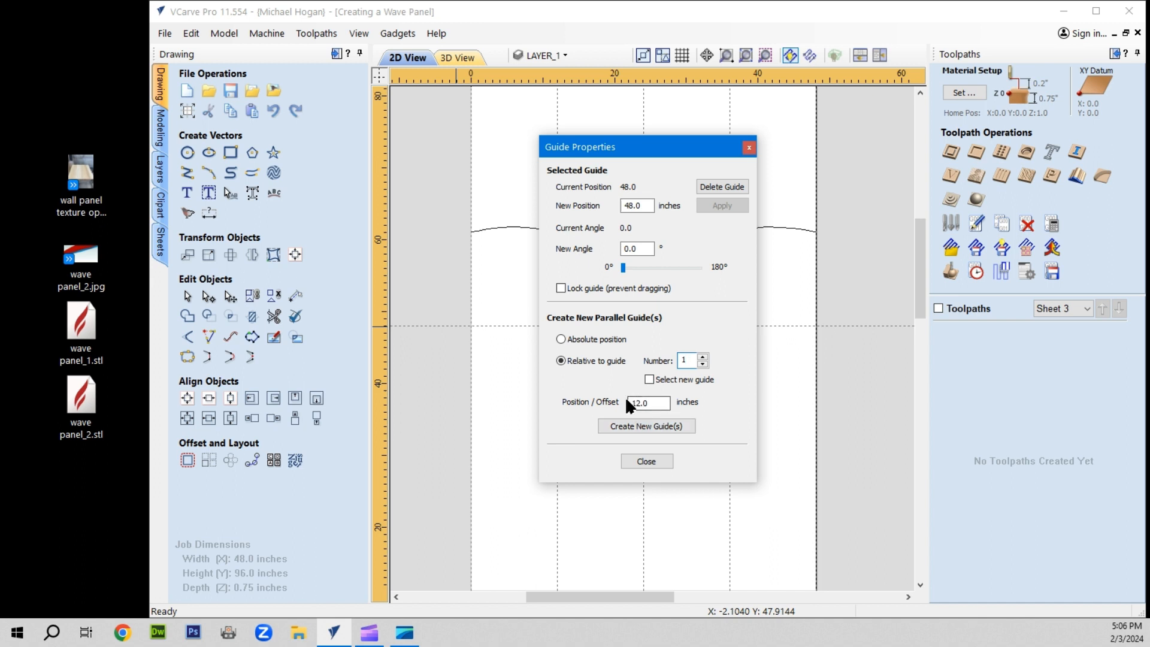
left_click_drag(631, 403, 656, 404)
left_click(627, 421)
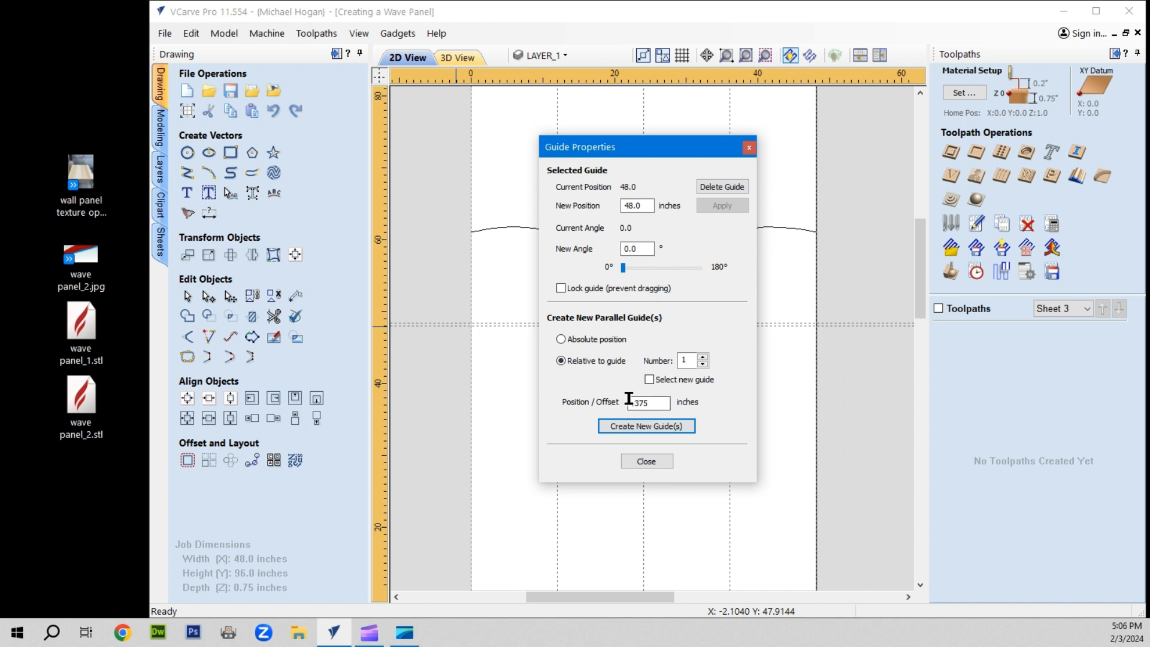
left_click(629, 401)
left_click(646, 461)
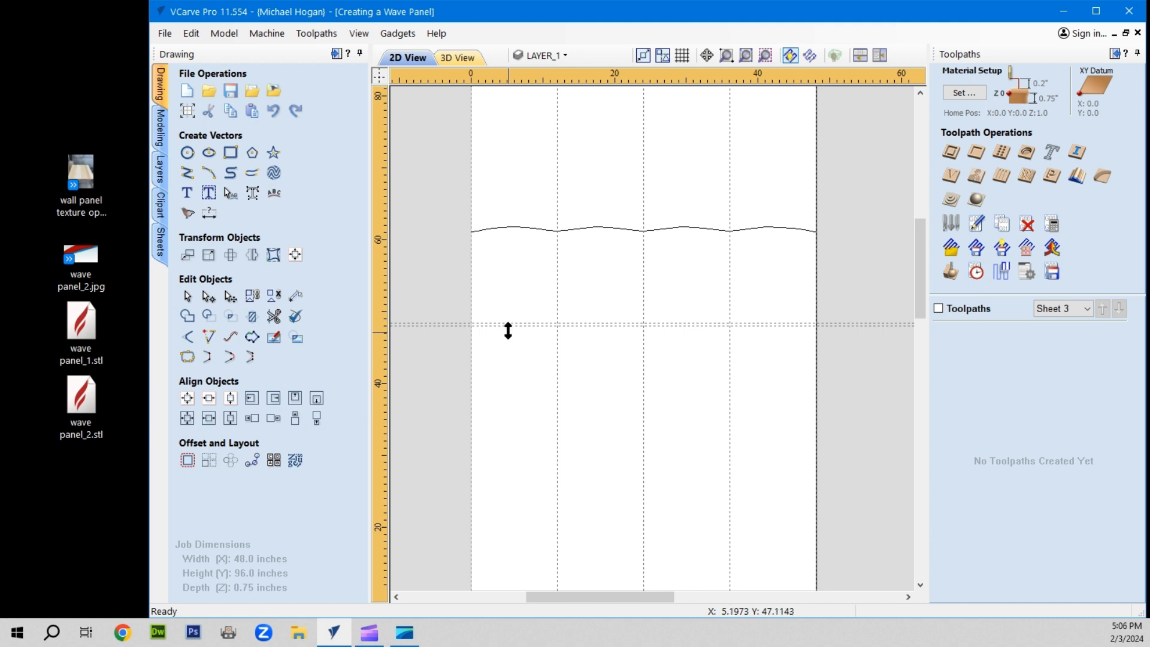
Create one parallel guide relative to the 48-inch horizontal guide with an offset of -0.375 inches.
scroll(507, 331, "up", 3)
scroll(506, 317, "up", 3)
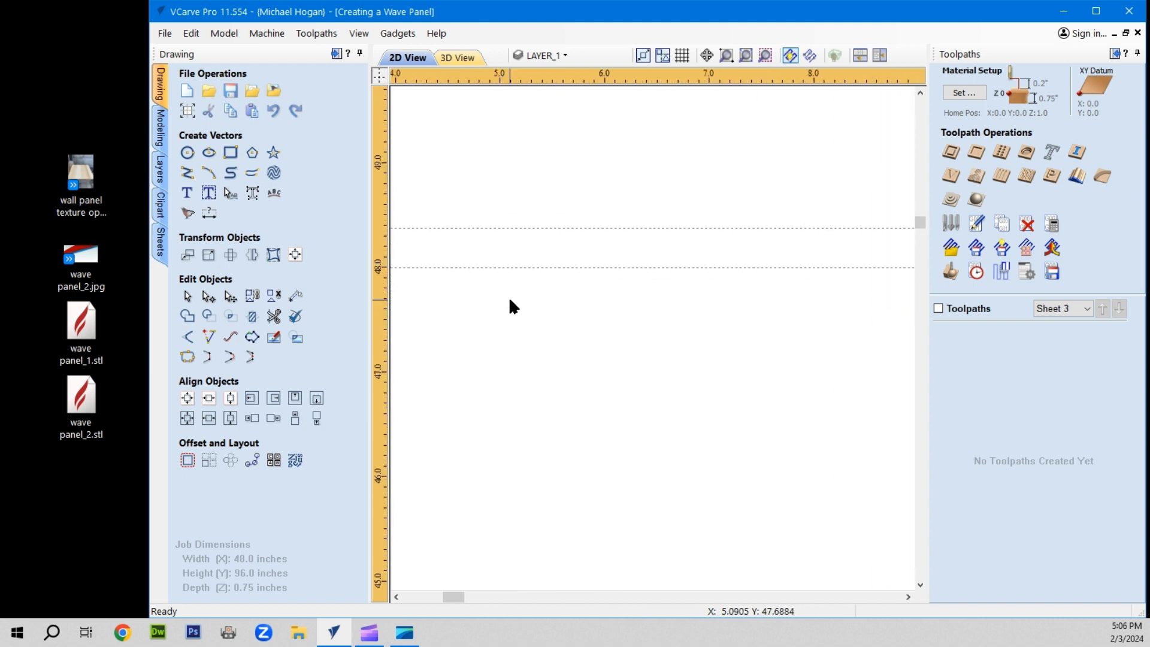
double_click(533, 265)
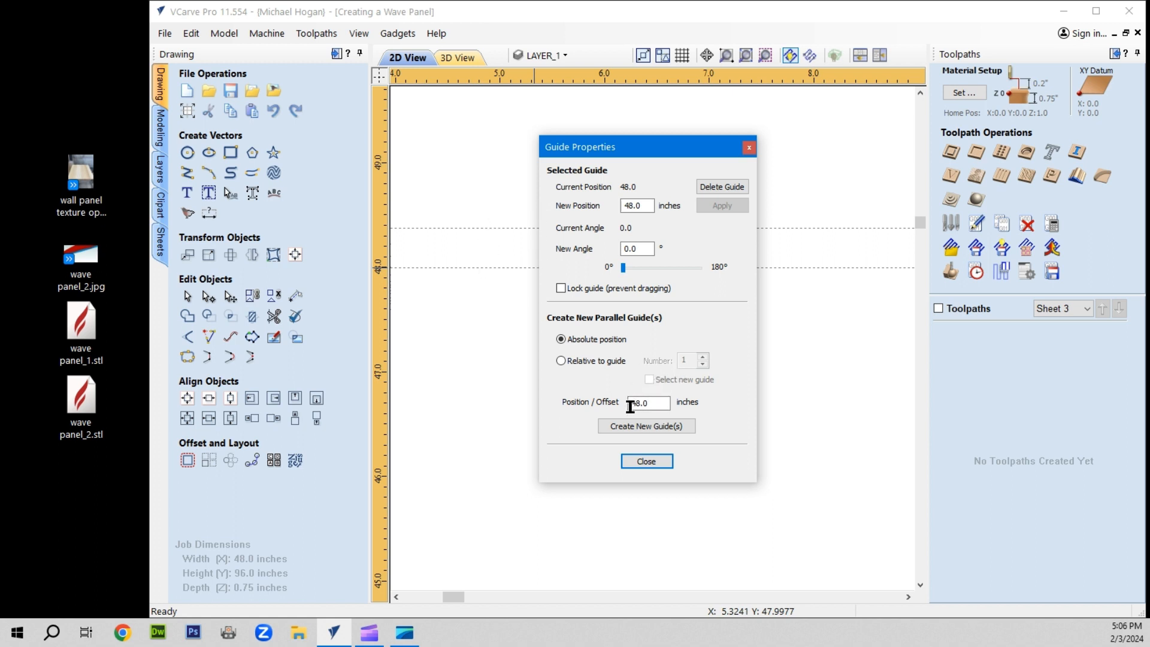
left_click(557, 359)
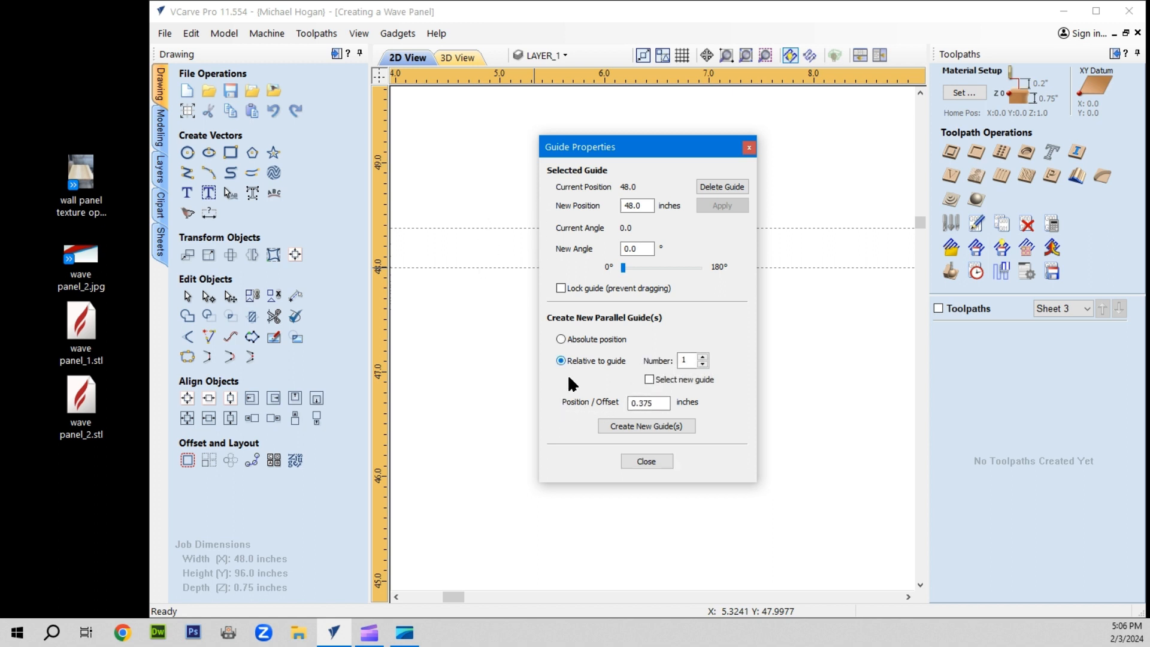
left_click(630, 403)
type("-")
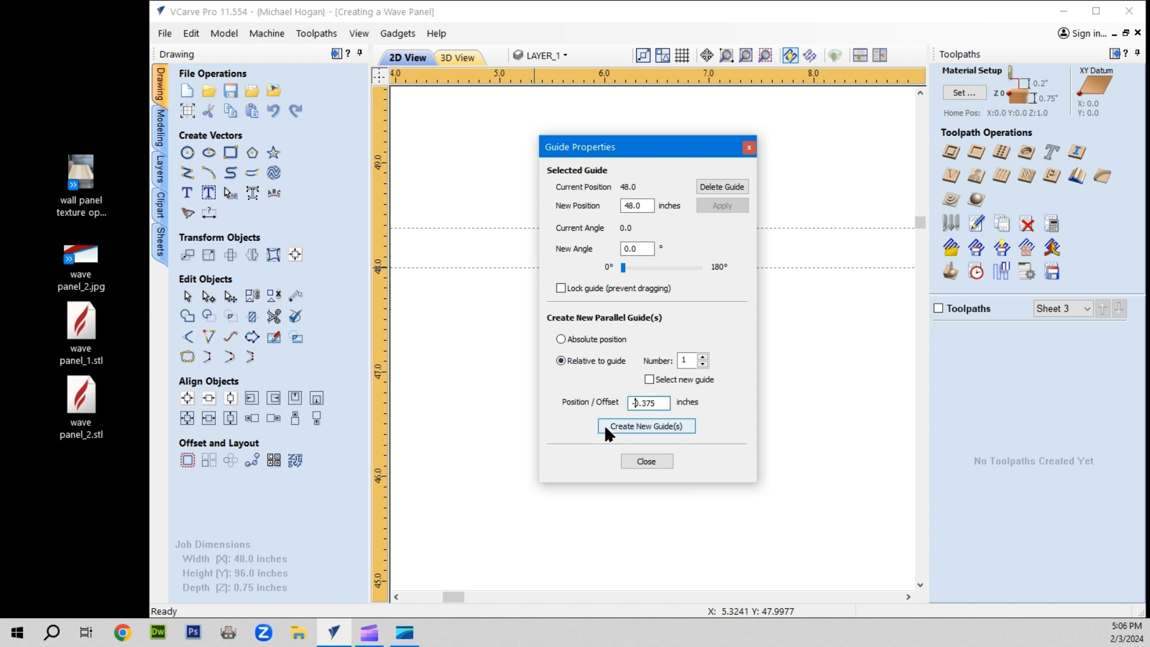
left_click(636, 423)
left_click(648, 460)
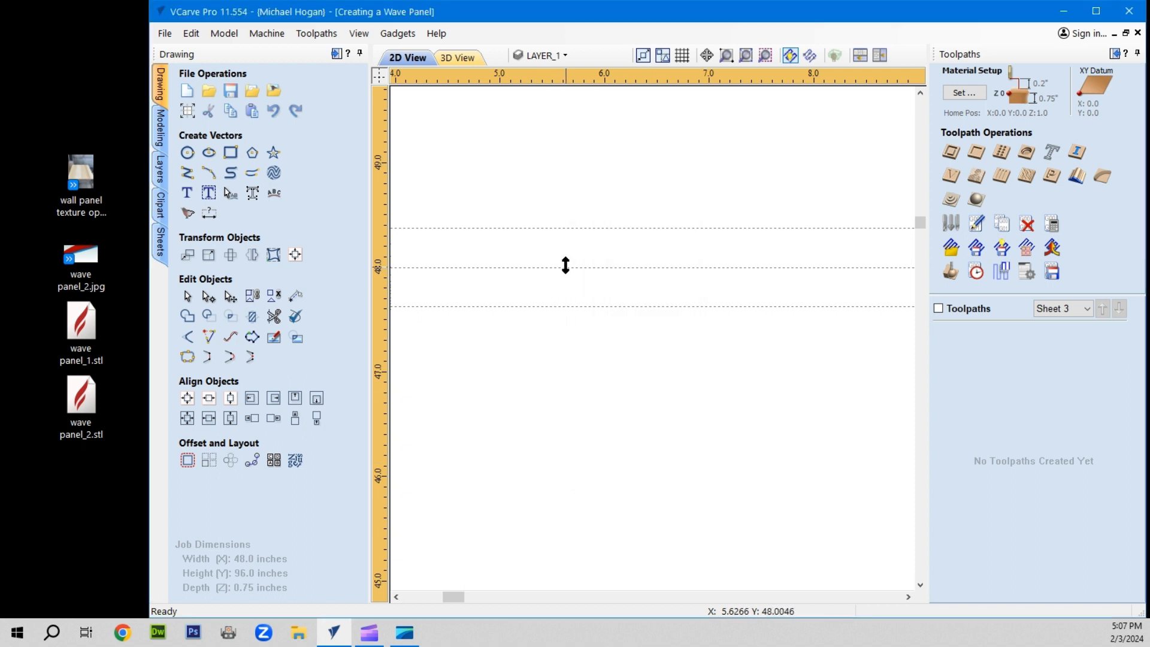
scroll(607, 329, "down", 8)
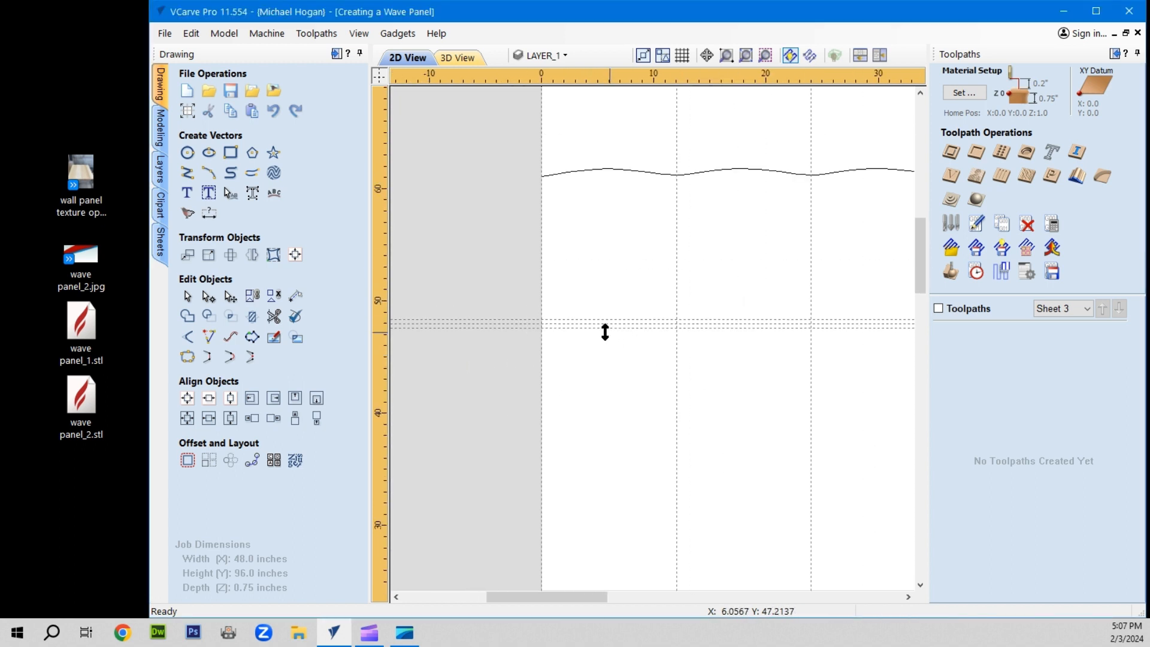
Delete the middle horizontal guide at Y 48 inches, keeping the two parallel guides above and below it.
scroll(515, 345, "down", 1)
scroll(605, 347, "down", 1)
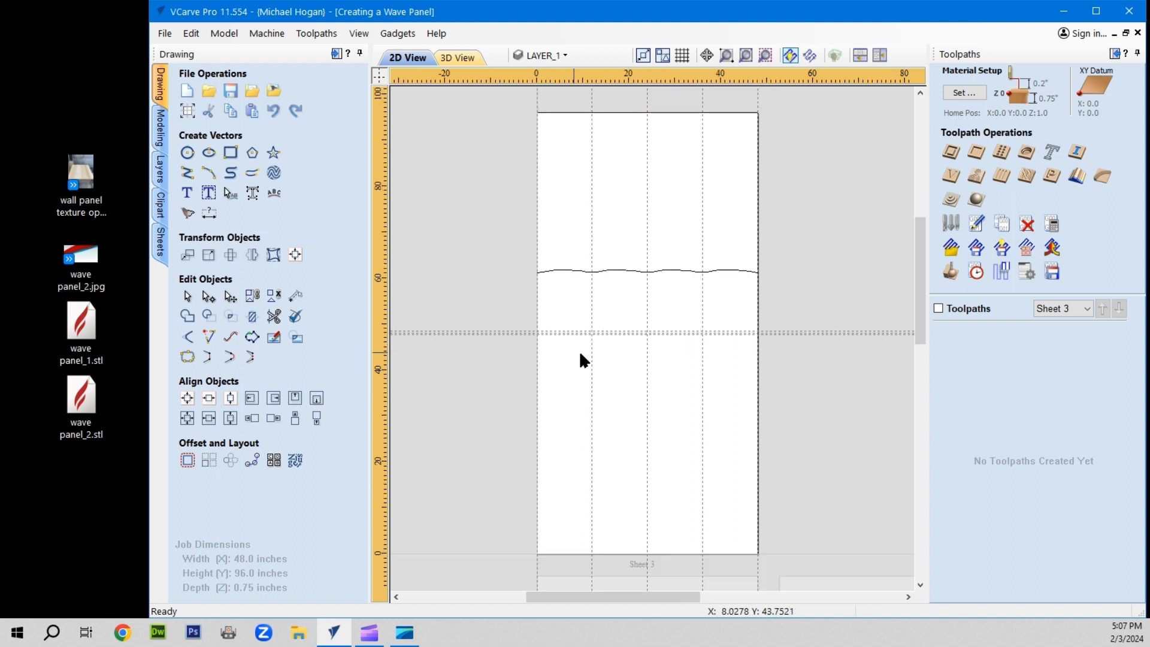
scroll(605, 328, "up", 3)
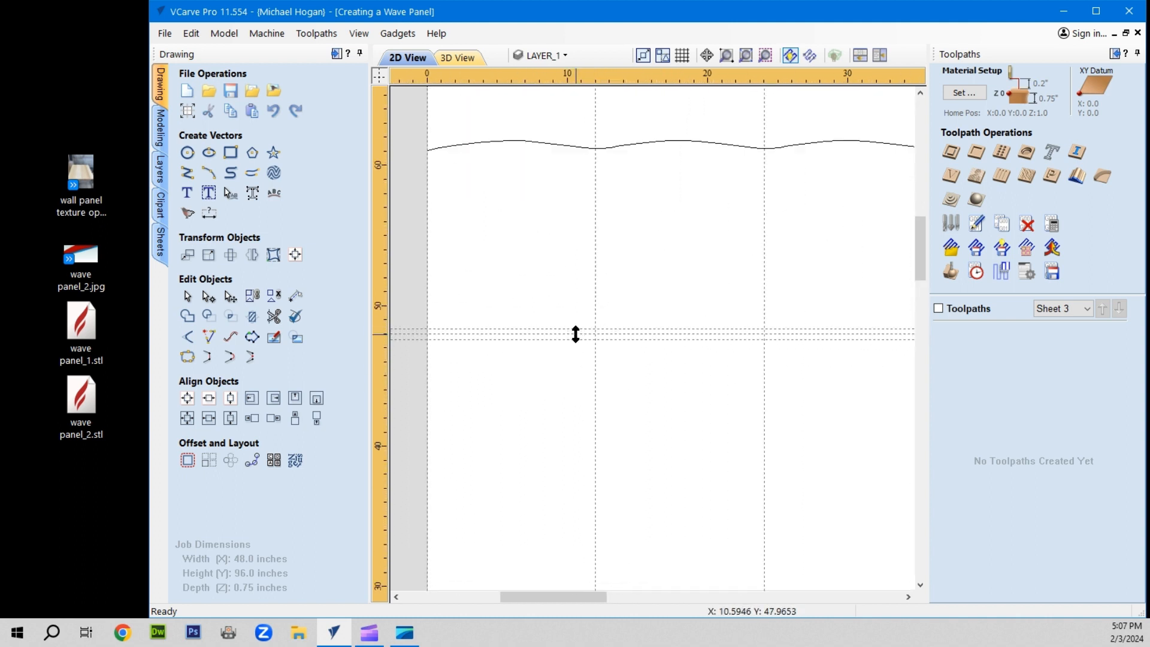
scroll(540, 338, "up", 6)
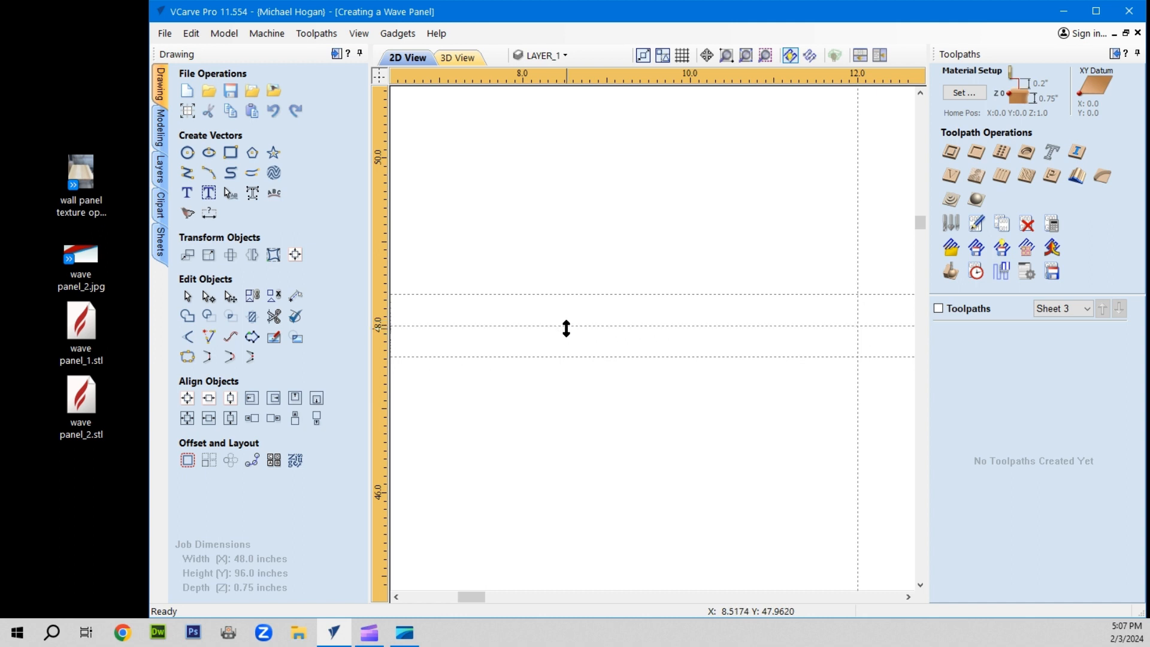
double_click(566, 327)
left_click(711, 188)
scroll(569, 360, "down", 2)
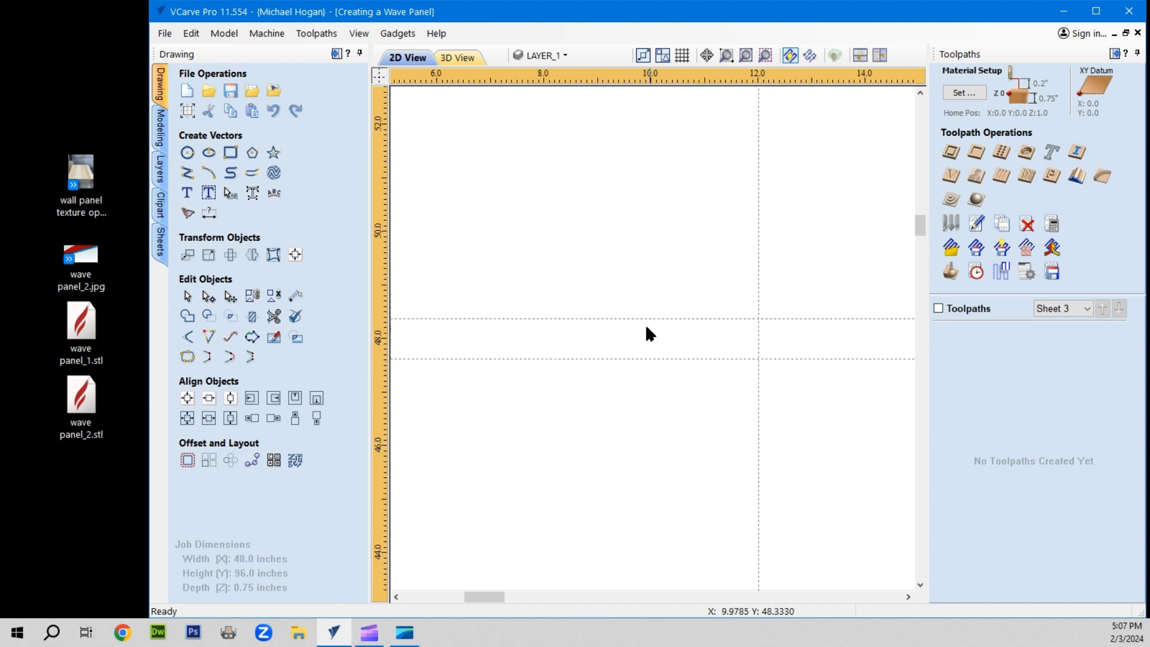
Check the spacing of the horizontal guides with a two-point measurement starting on the lower guide.
left_click(296, 295)
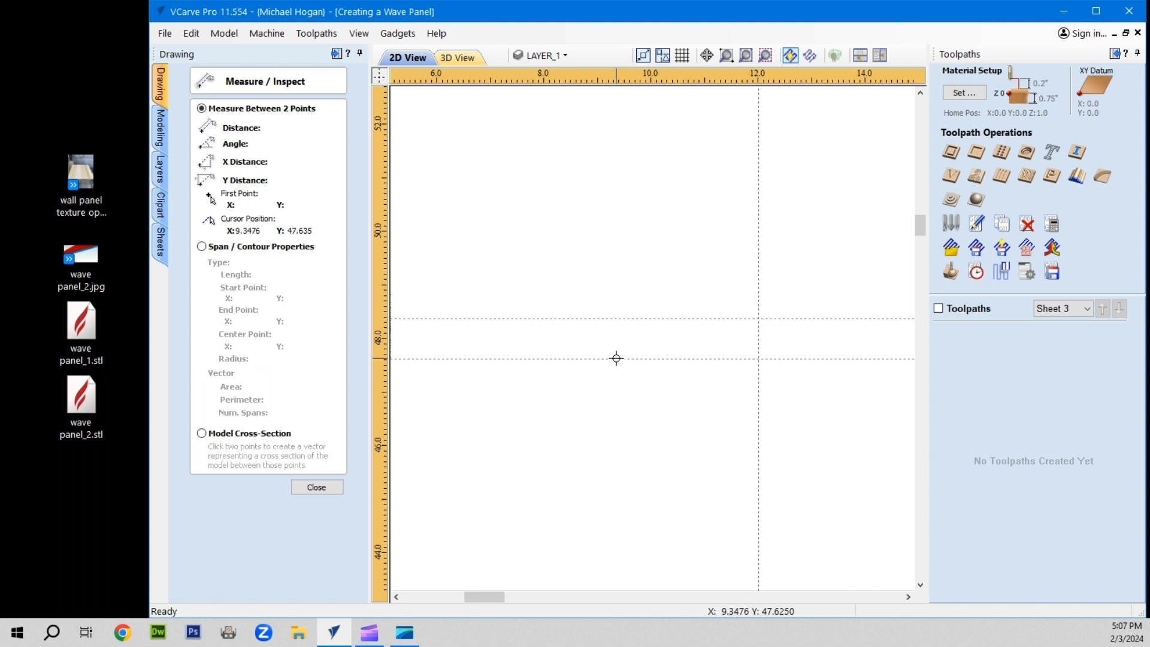
left_click_drag(616, 358, 411, 430)
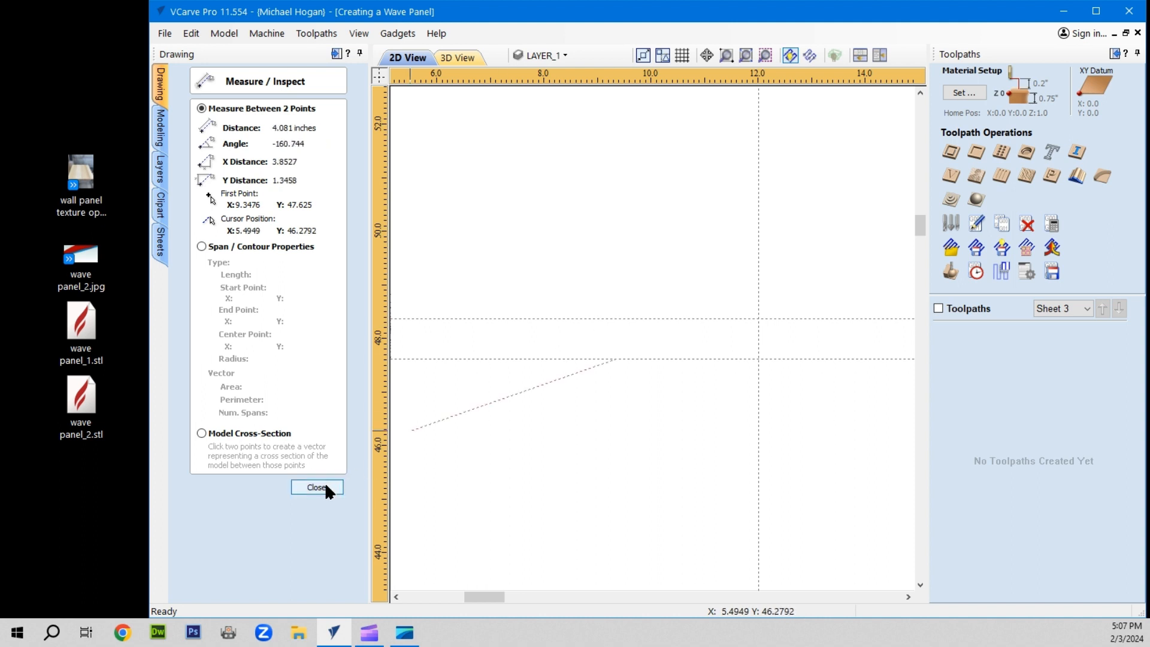
left_click(317, 487)
Draw a three-point arc from X 0, Y 47.625 to X 12, Y 47.625, about 0.73 inches high, peaking near the upper guide.
scroll(885, 443, "down", 3)
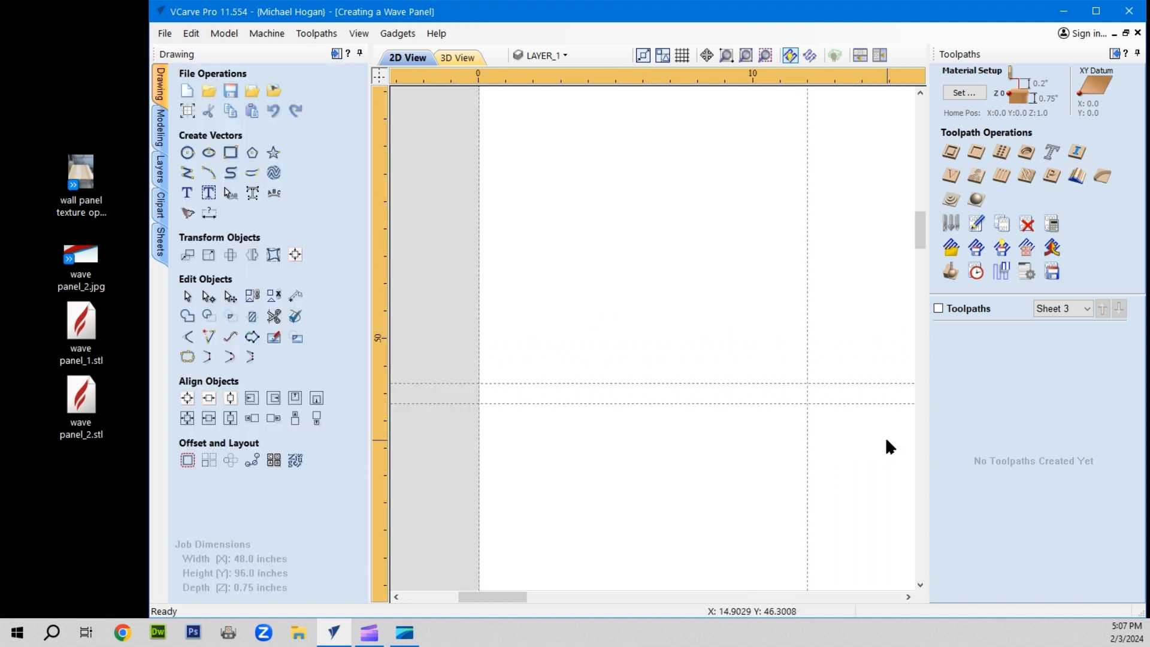
scroll(591, 417, "down", 4)
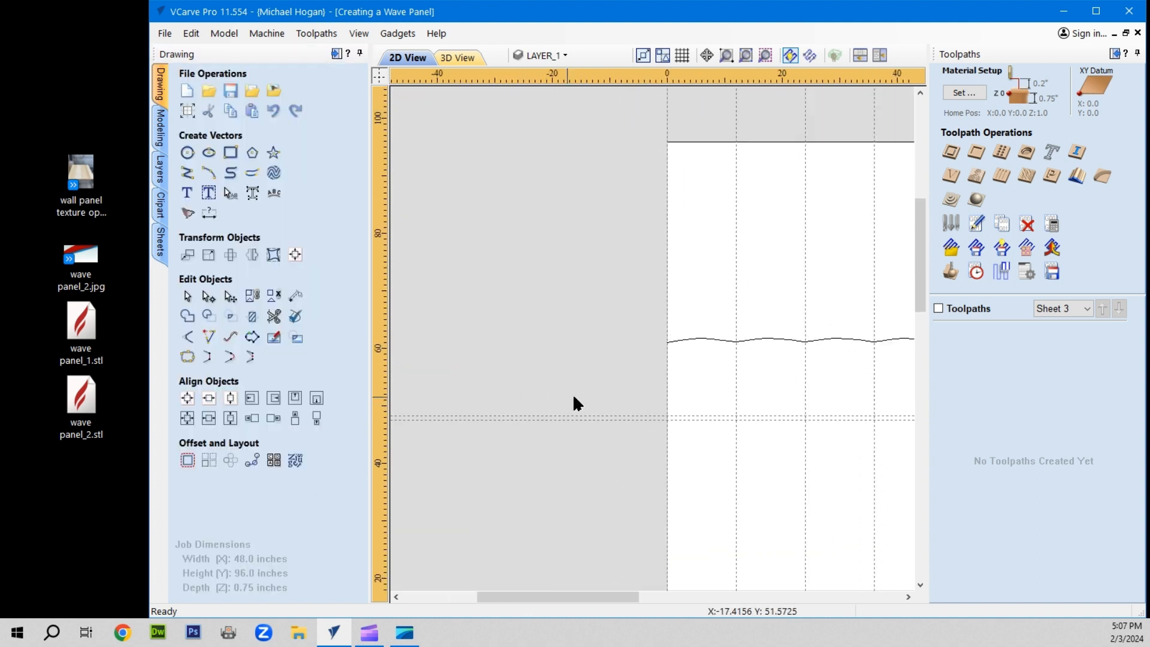
scroll(734, 415, "up", 3)
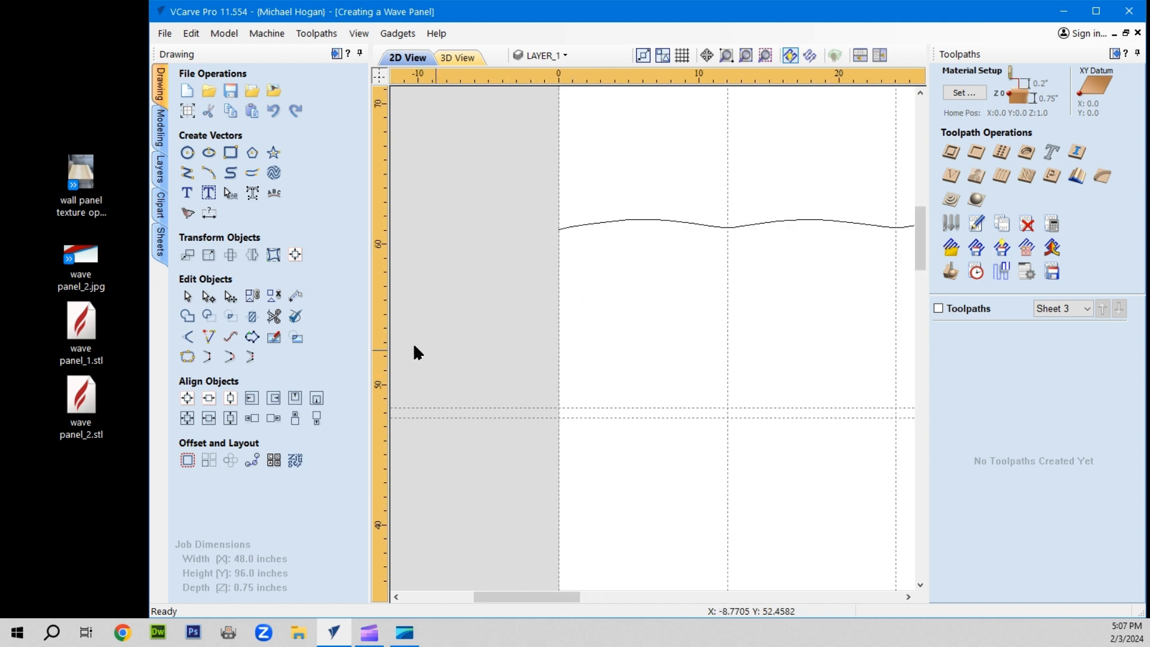
left_click(208, 173)
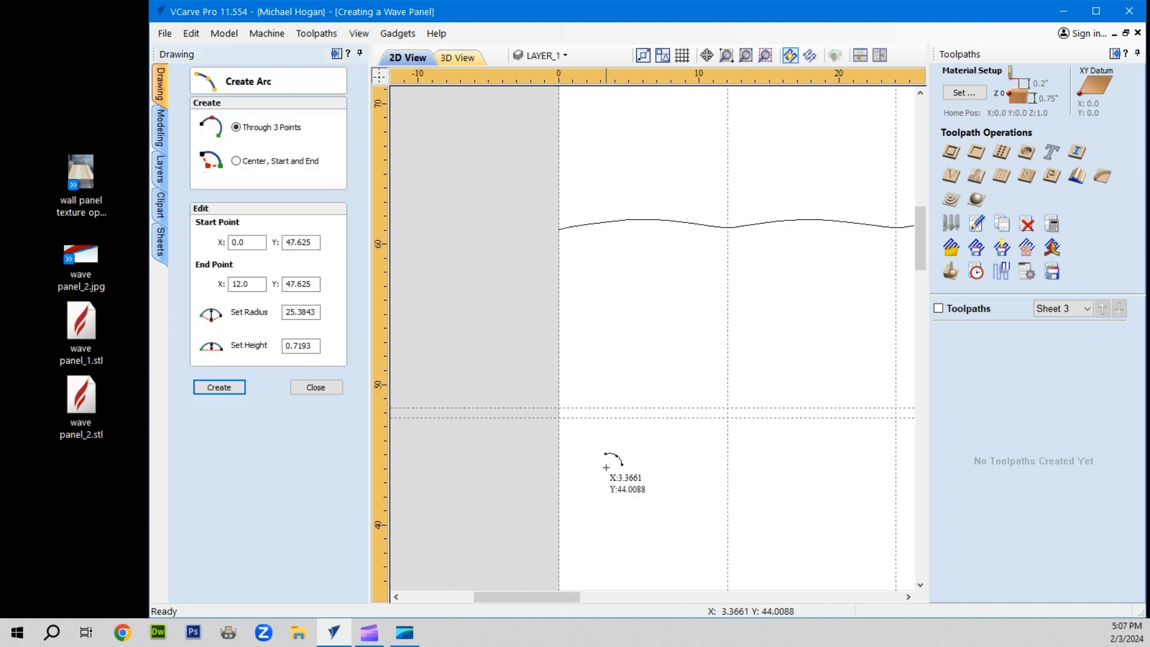
left_click(558, 419)
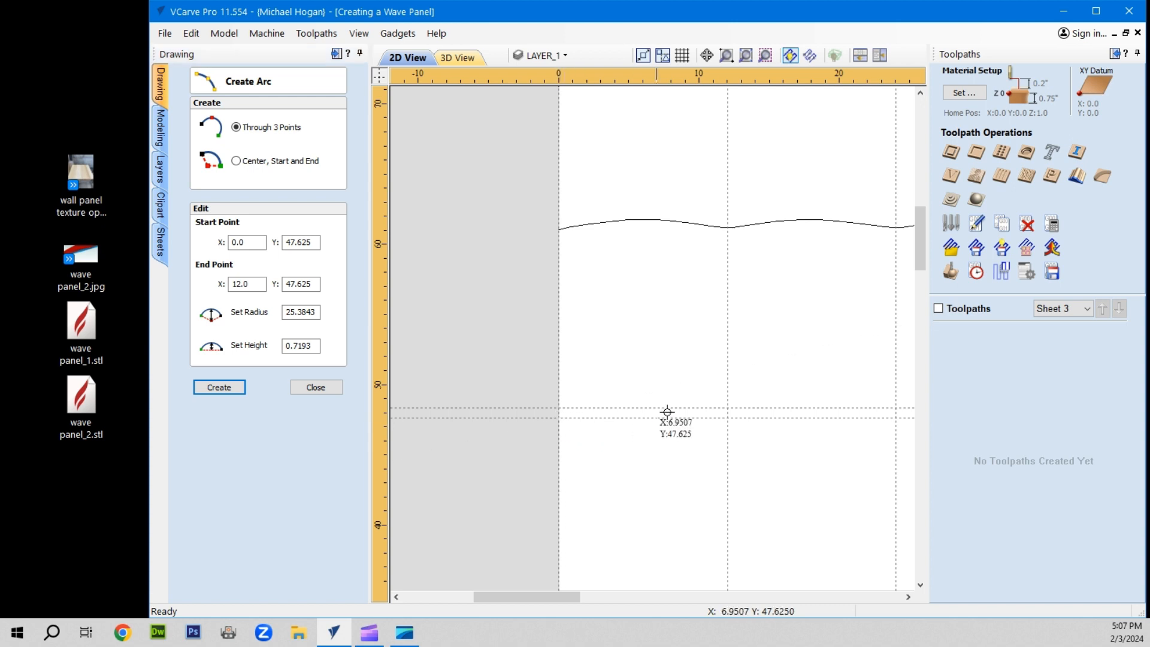
left_click(725, 418)
scroll(652, 410, "up", 5)
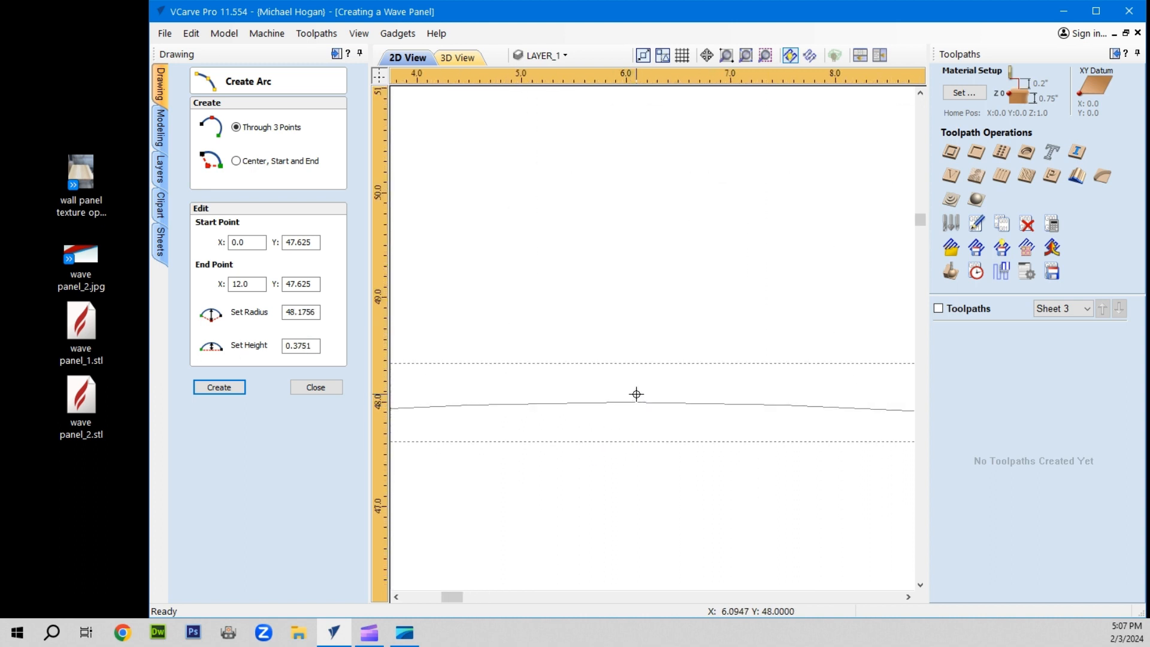
scroll(627, 377, "up", 2)
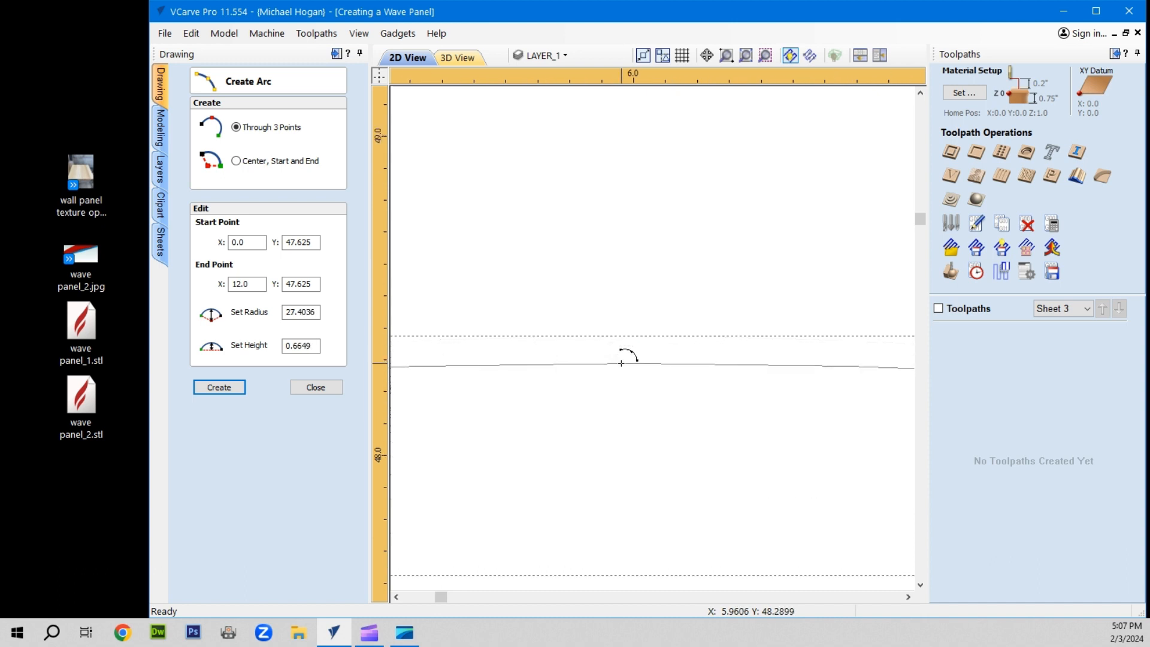
scroll(619, 354, "up", 1)
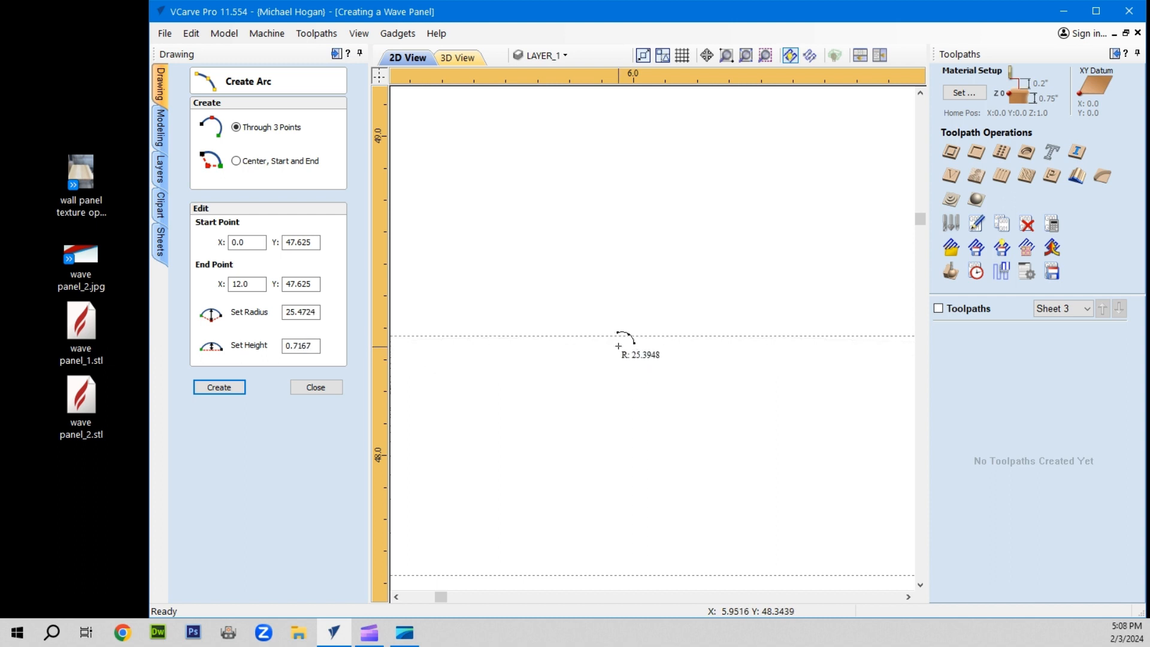
left_click(619, 344)
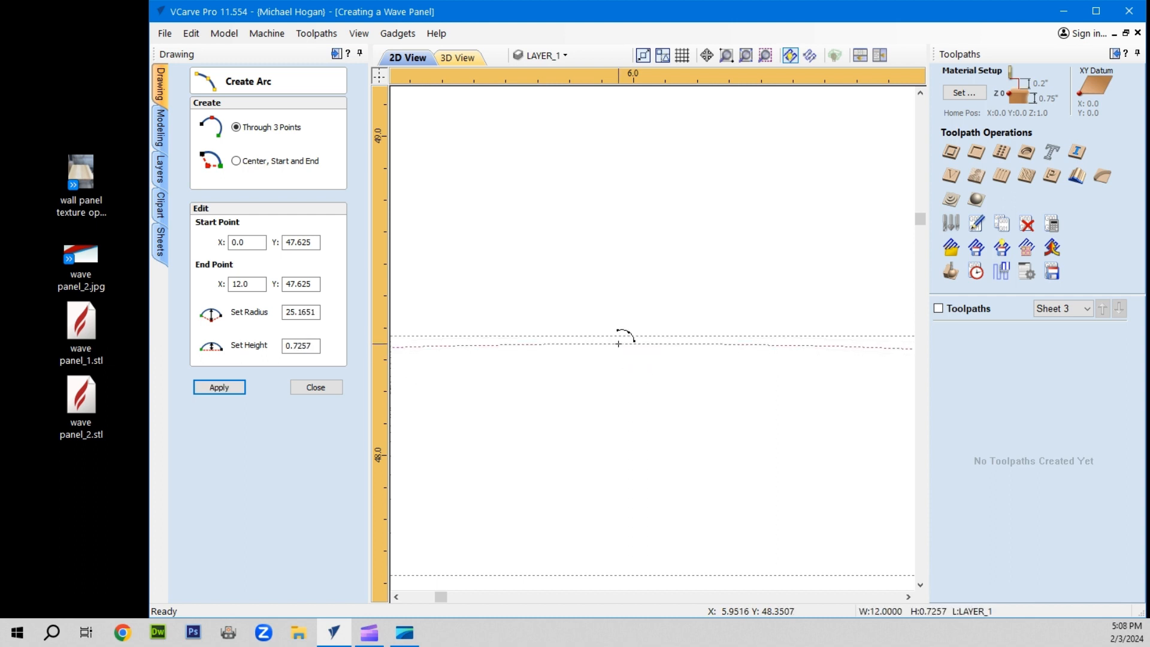
scroll(625, 418, "down", 2)
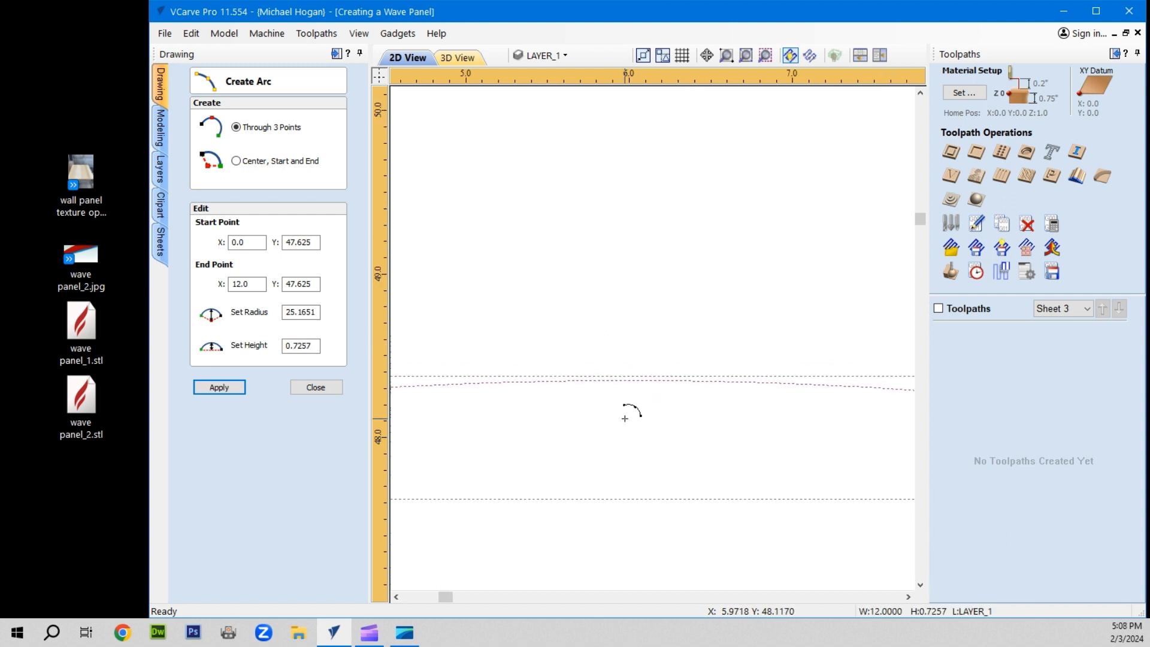
left_click(316, 387)
Array copy the arc in 1 row and 4 columns with an X offset of 12.0 inches across the sheet.
scroll(490, 451, "down", 5)
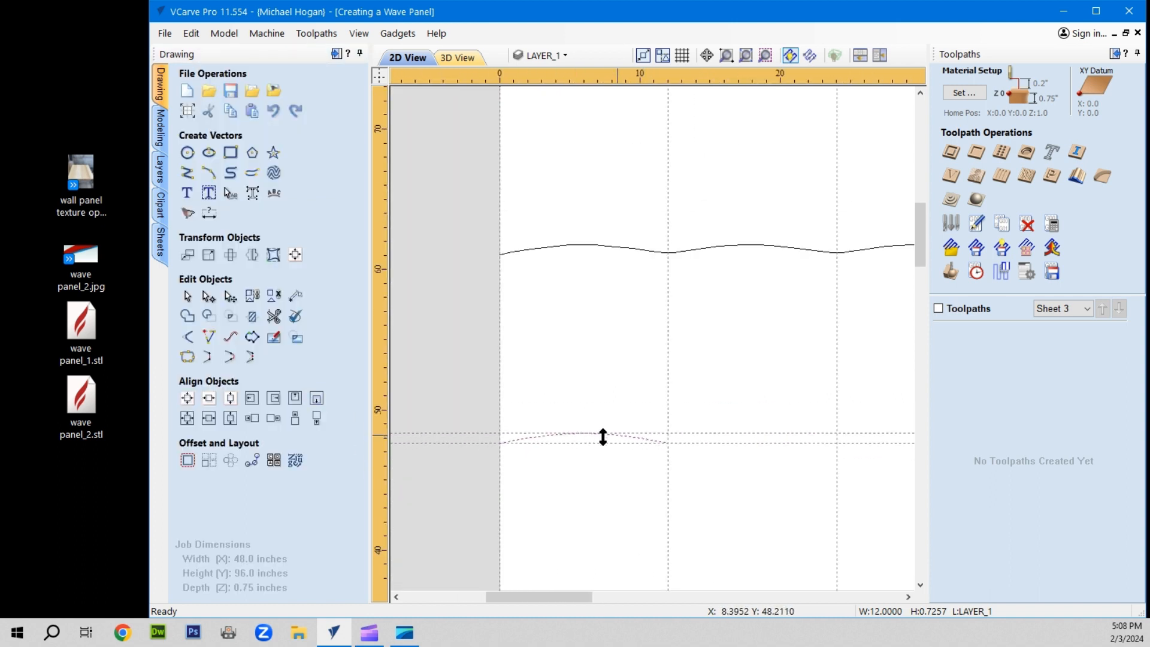
scroll(552, 462, "up", 1)
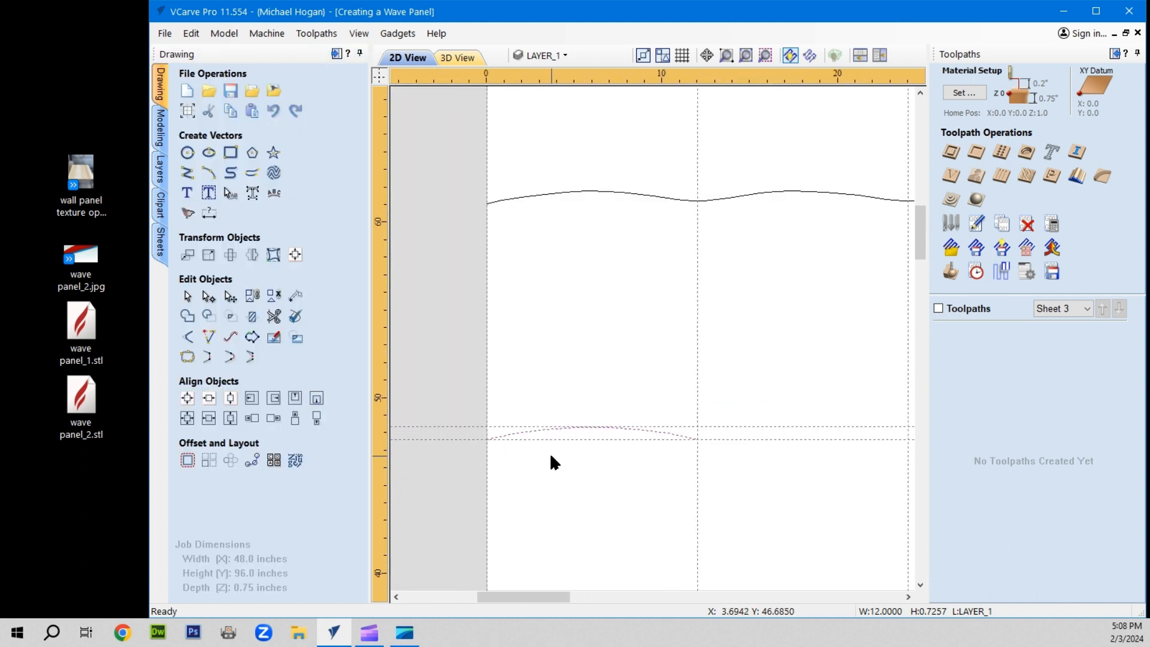
left_click(208, 461)
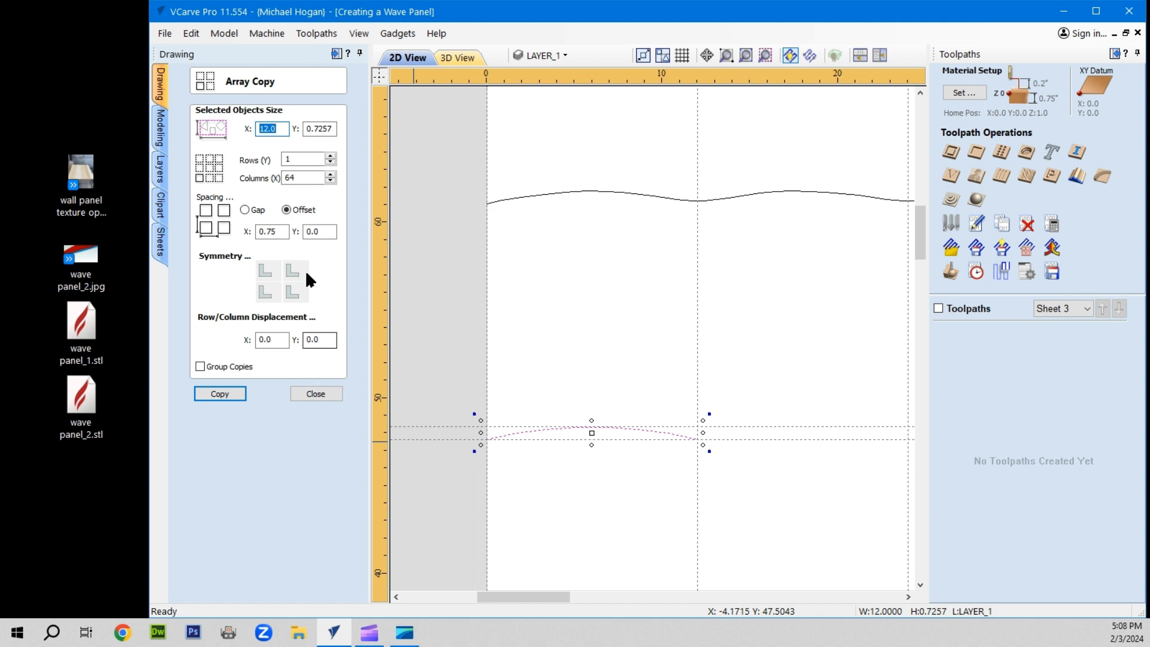
left_click_drag(303, 177, 275, 181)
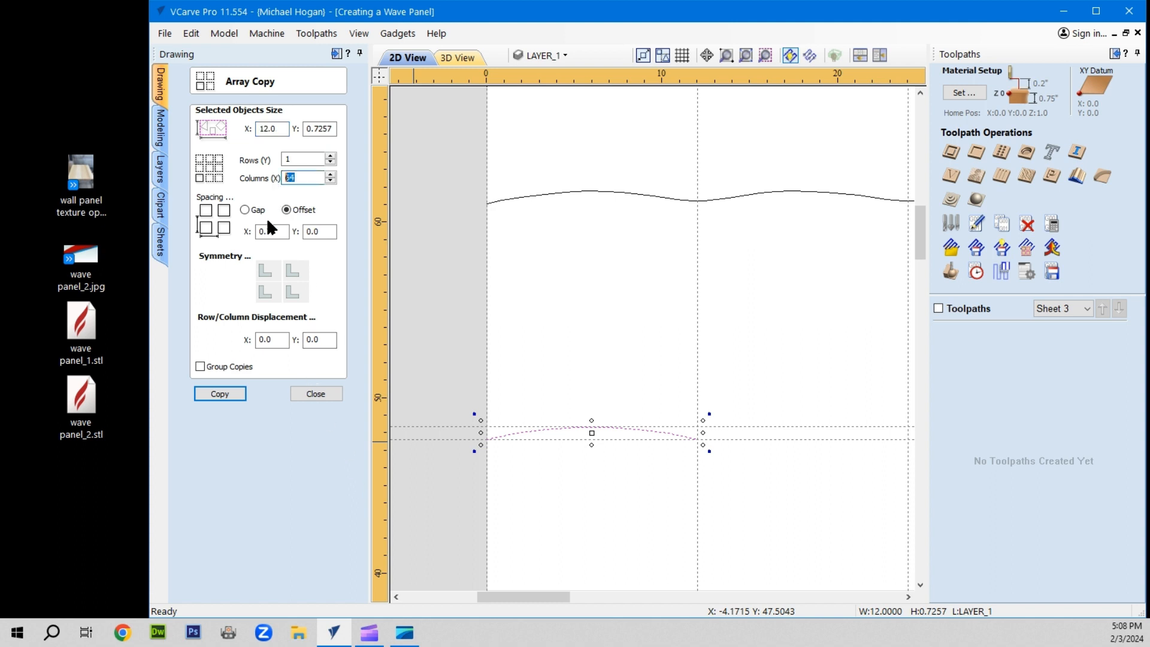
type("4")
double_click(268, 232)
type("12.0")
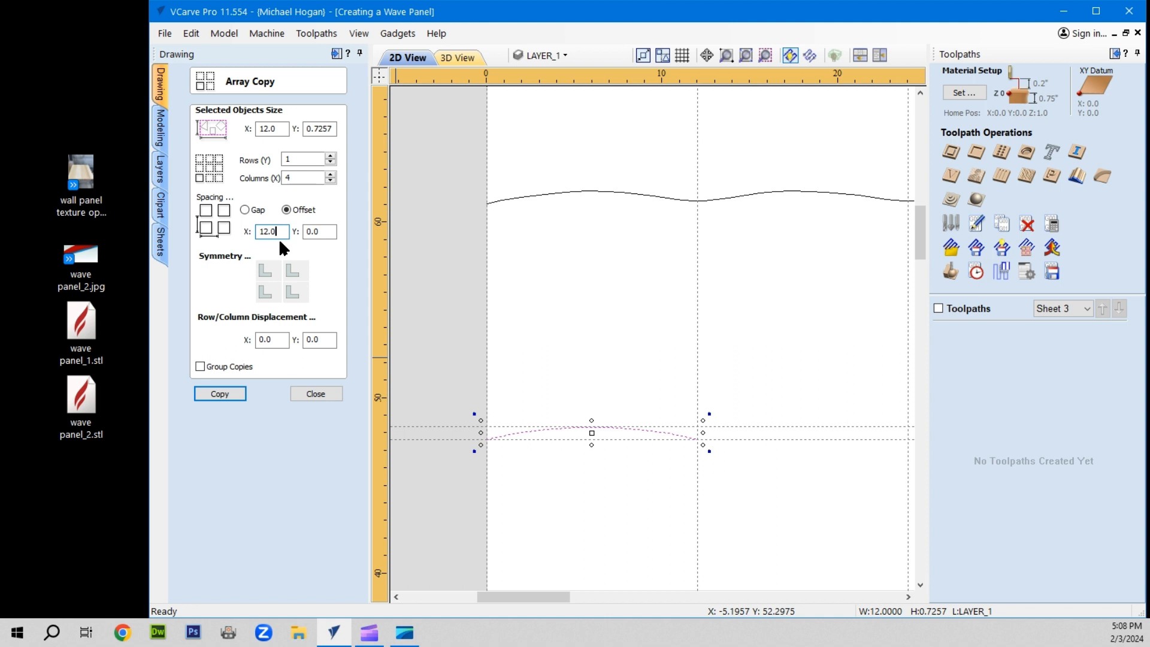
left_click(219, 394)
scroll(398, 458, "down", 3)
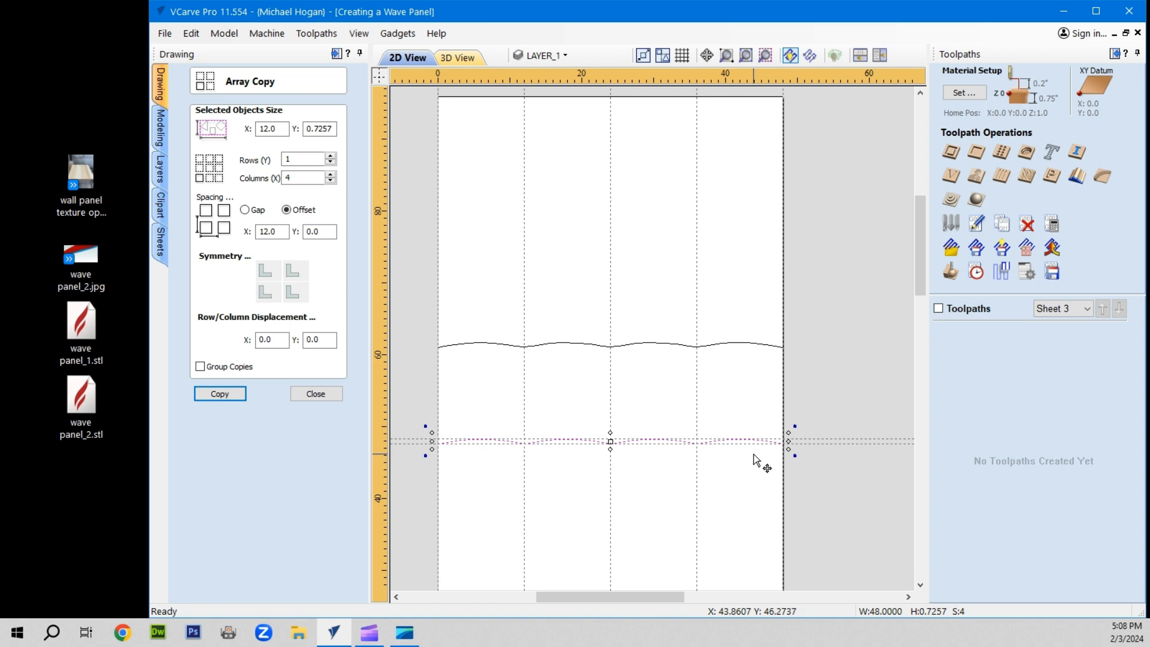
left_click(301, 389)
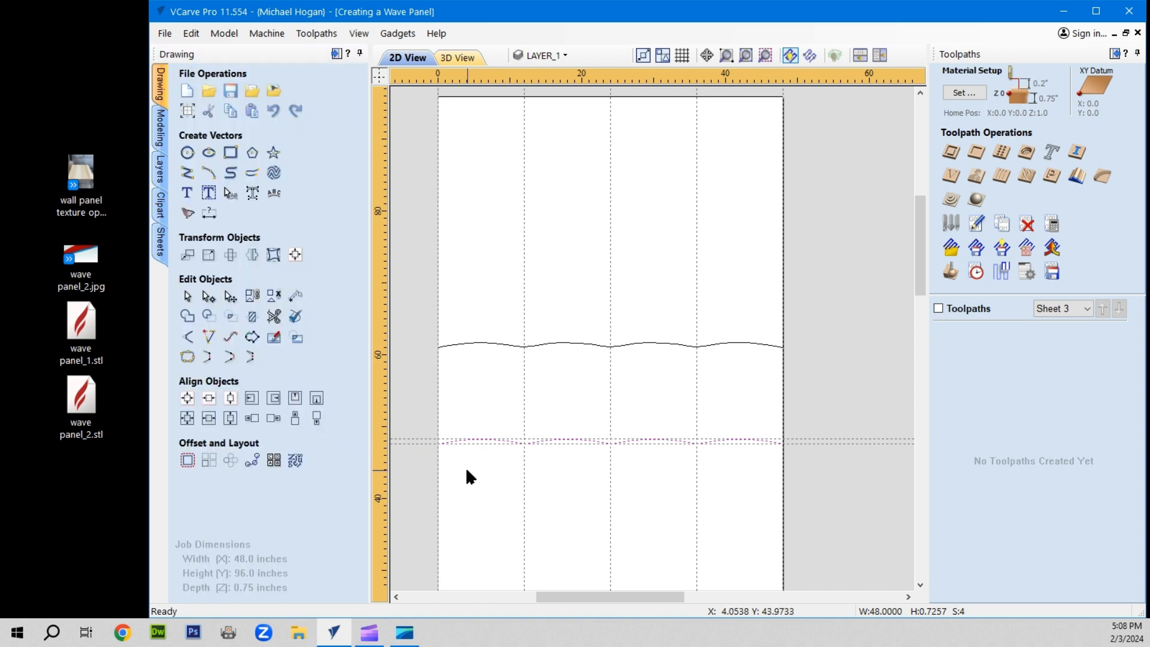
Hide the guide lines in the 2D view and deselect the arcs.
left_click(359, 33)
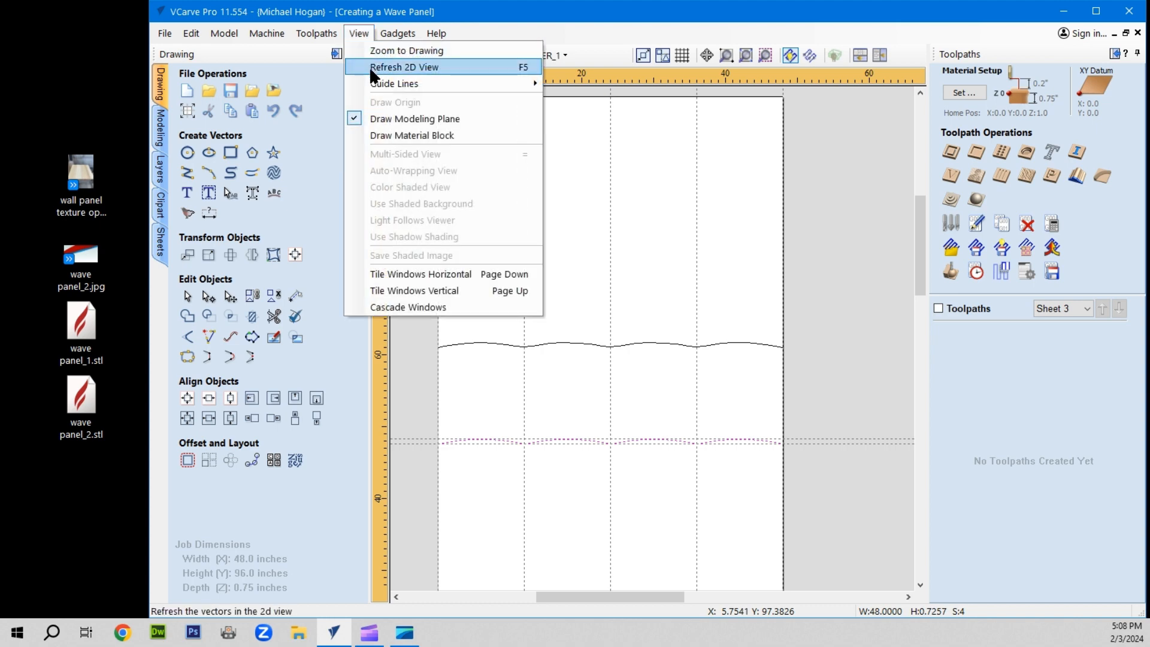
mouse_move(383, 84)
left_click(580, 102)
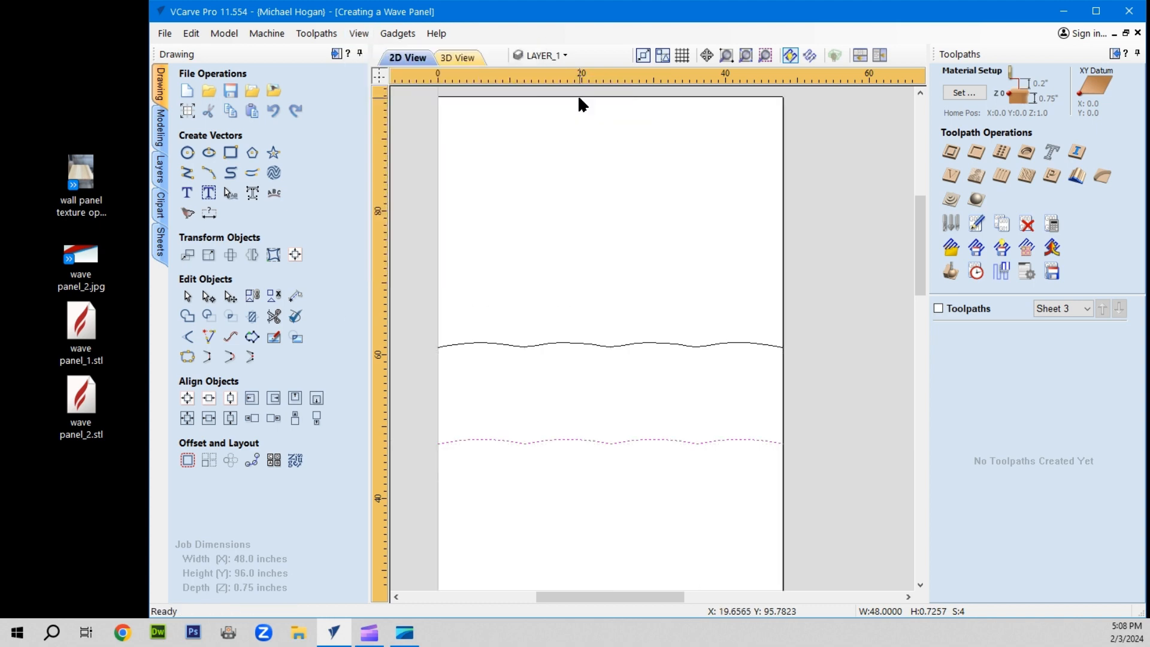
left_click(558, 476)
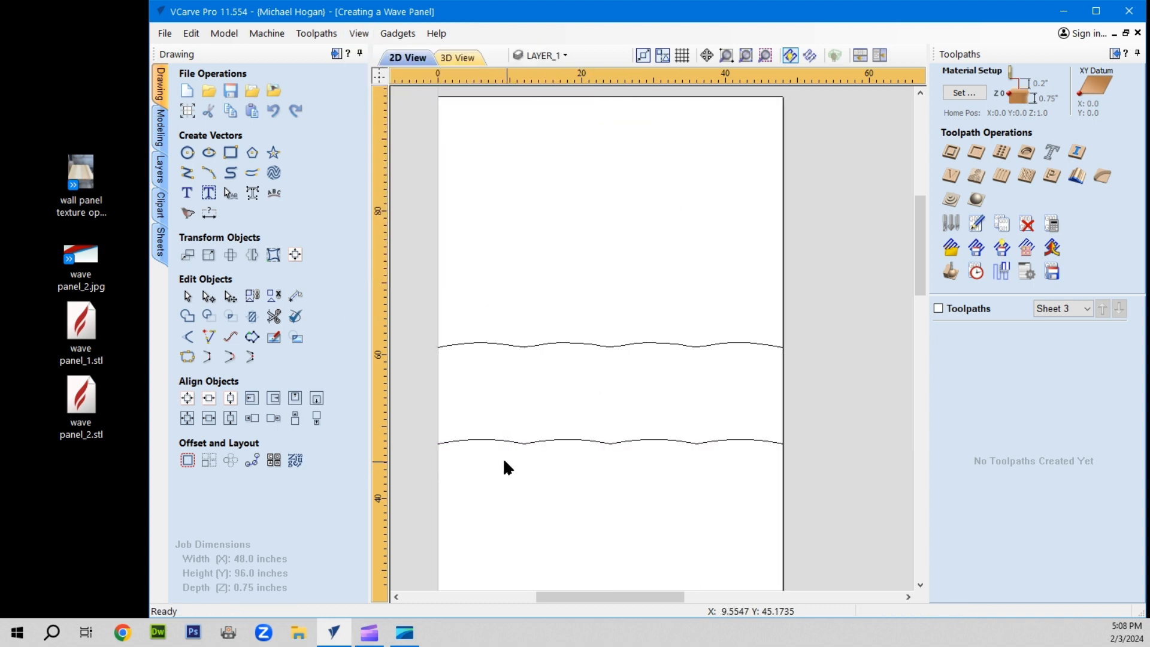
Select the four lower arcs and join them into one open vector with a tolerance of .0004 inches.
scroll(505, 458, "up", 1)
scroll(497, 420, "down", 1)
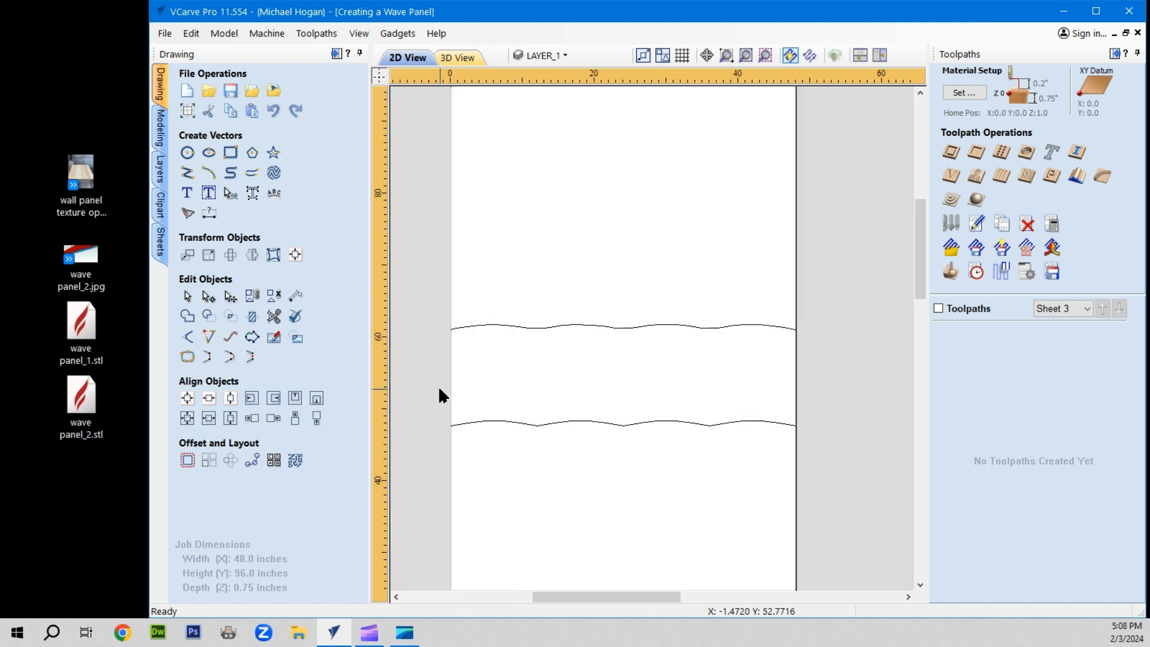
left_click_drag(440, 387, 802, 451)
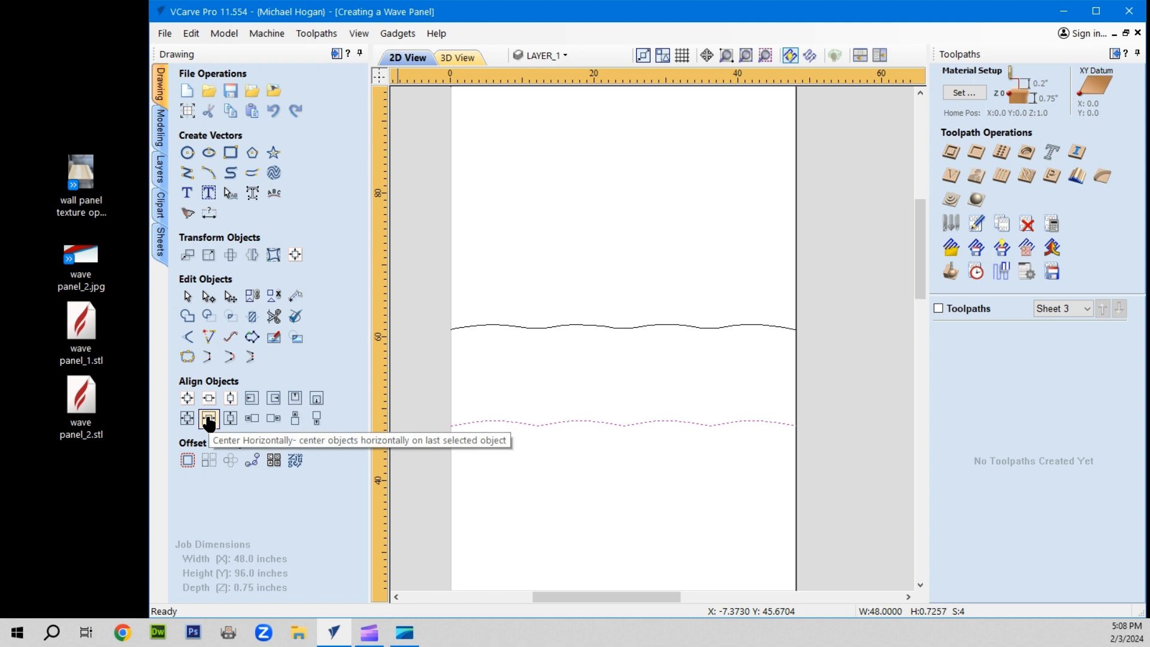
left_click(188, 357)
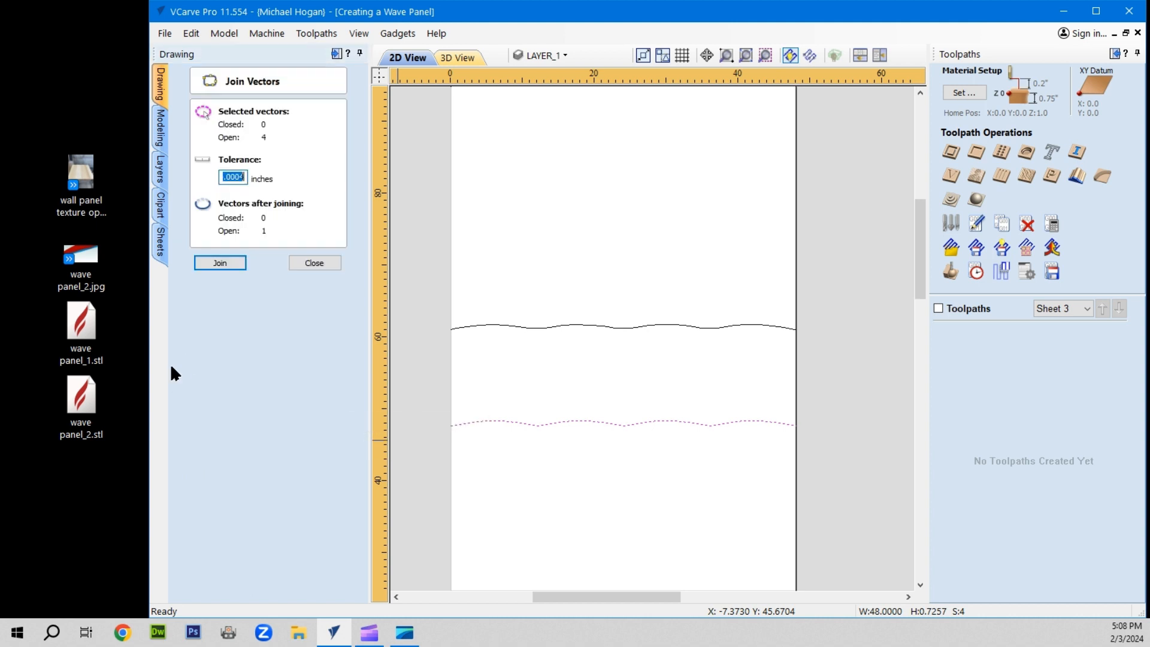
left_click(221, 262)
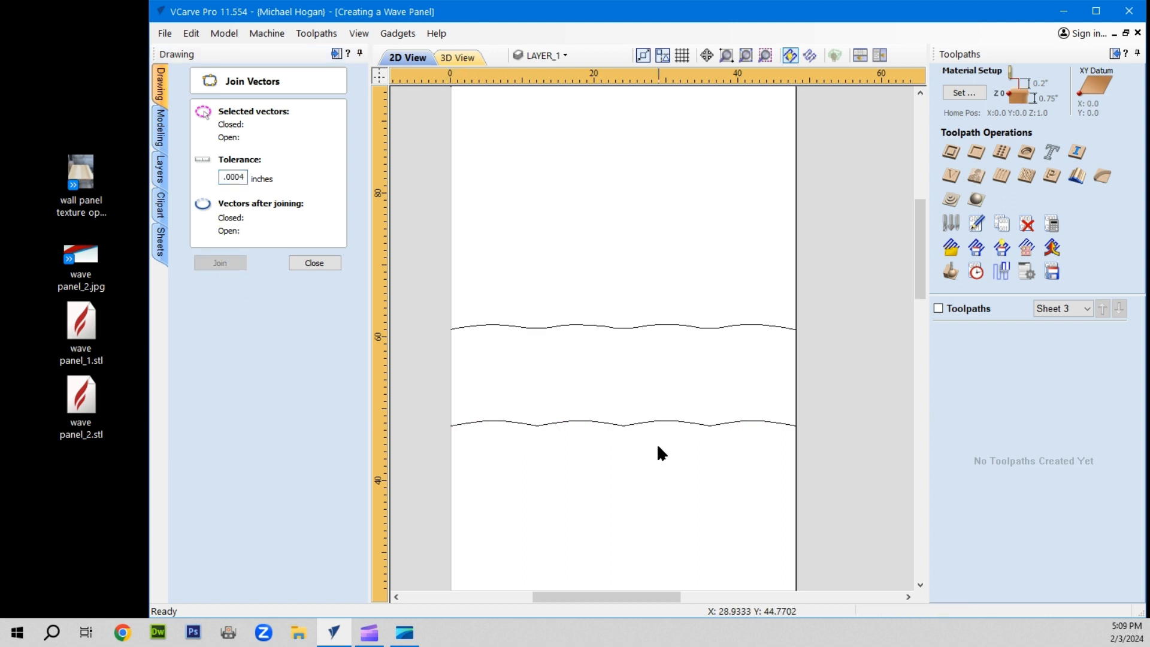
left_click(311, 264)
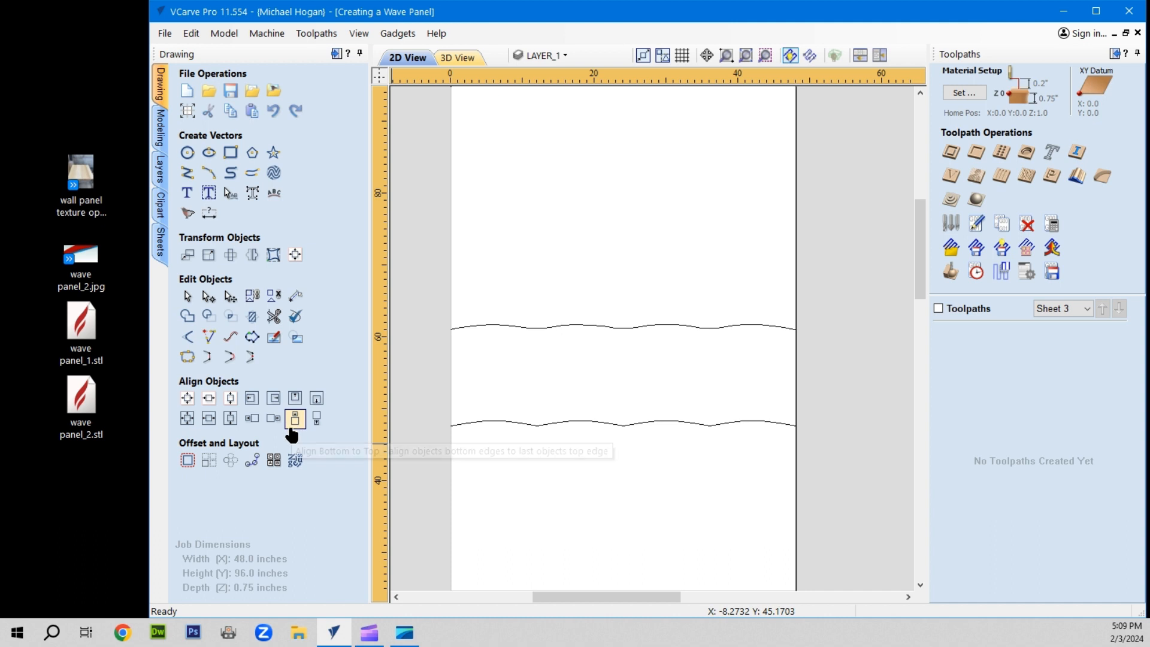
Round the three valleys of the lower joined wave with normal fillets of 3.0 inches radius.
left_click(185, 338)
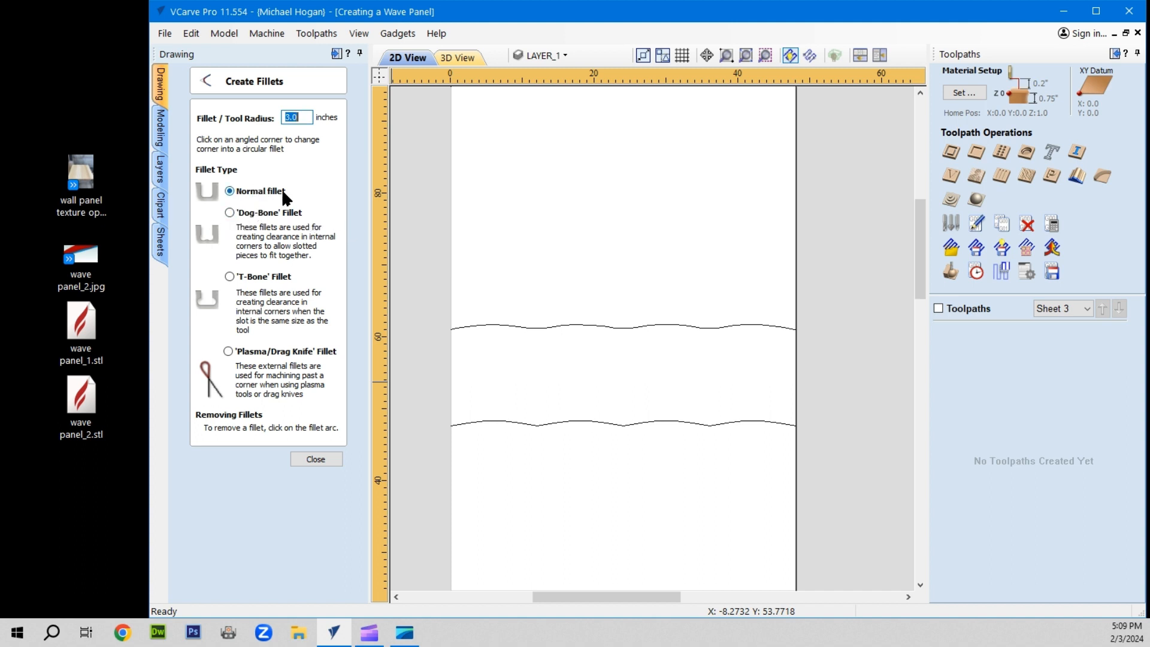
scroll(527, 437, "up", 3)
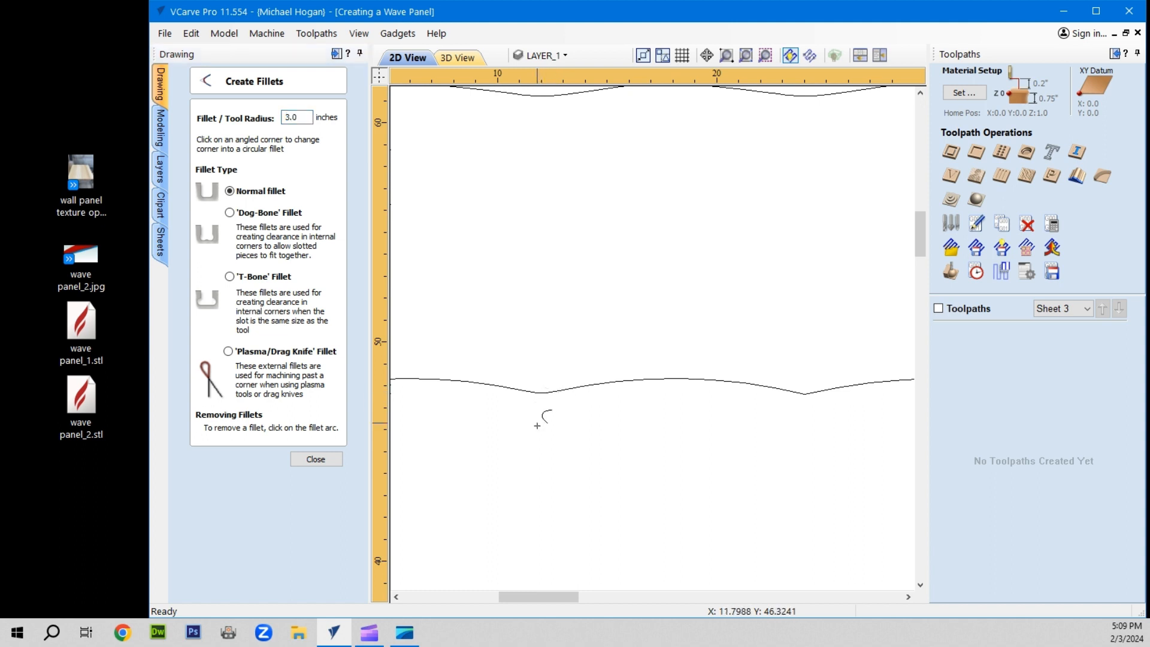
scroll(543, 420, "down", 2)
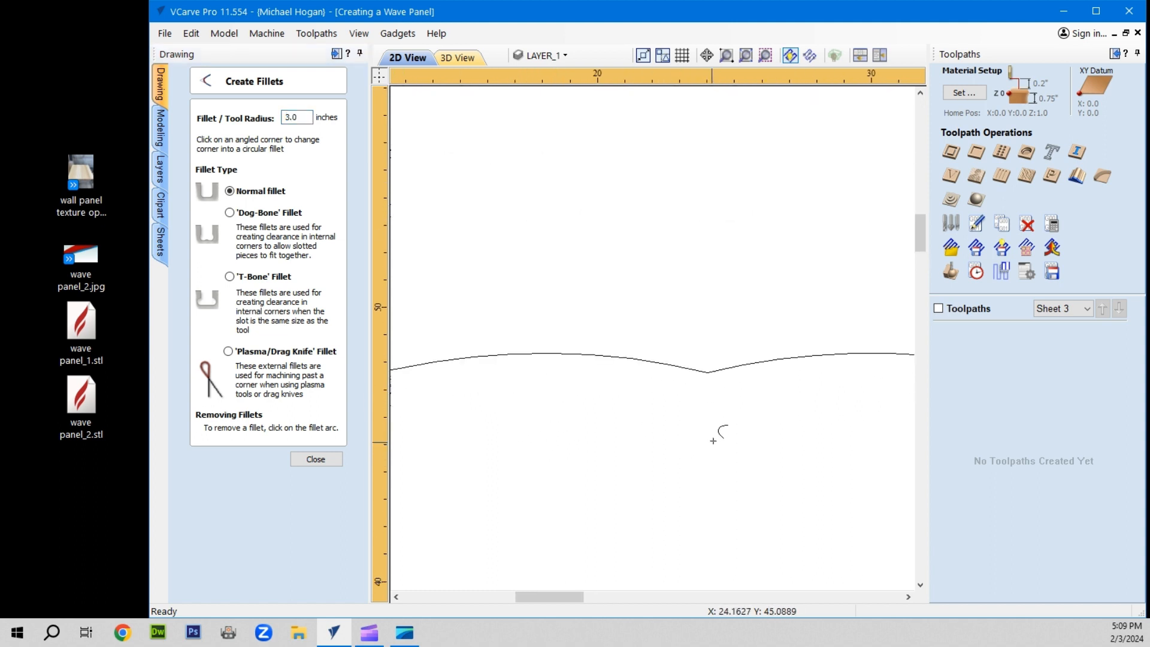
scroll(710, 446, "up", 5)
scroll(695, 347, "up", 3)
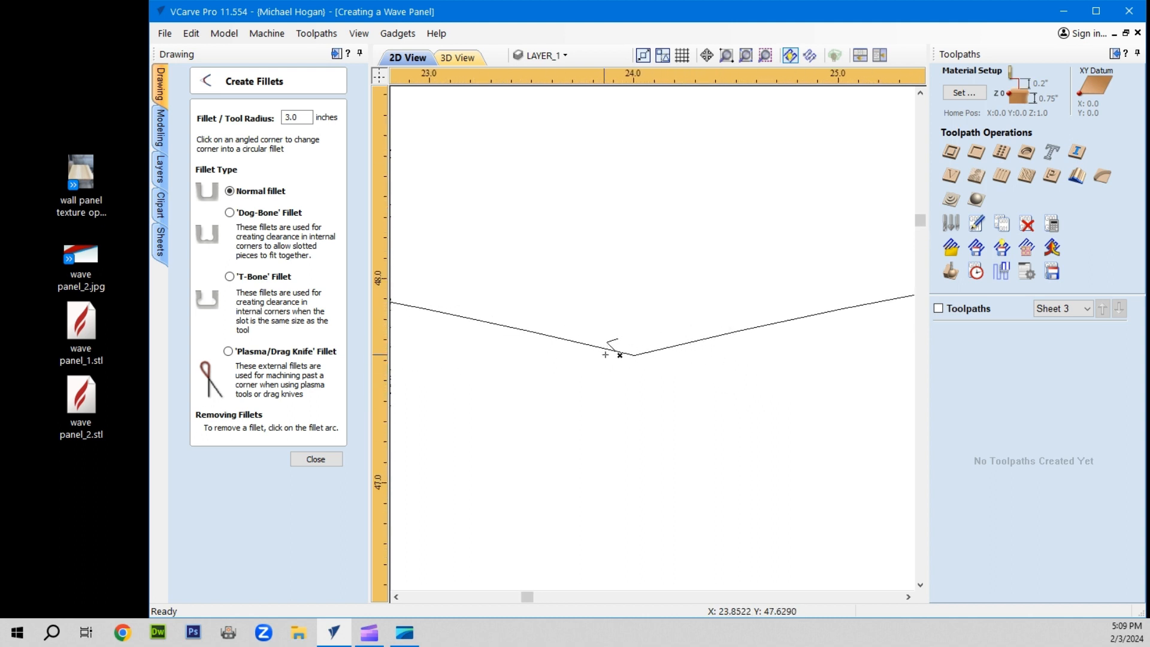
left_click(636, 358)
scroll(612, 393, "down", 6)
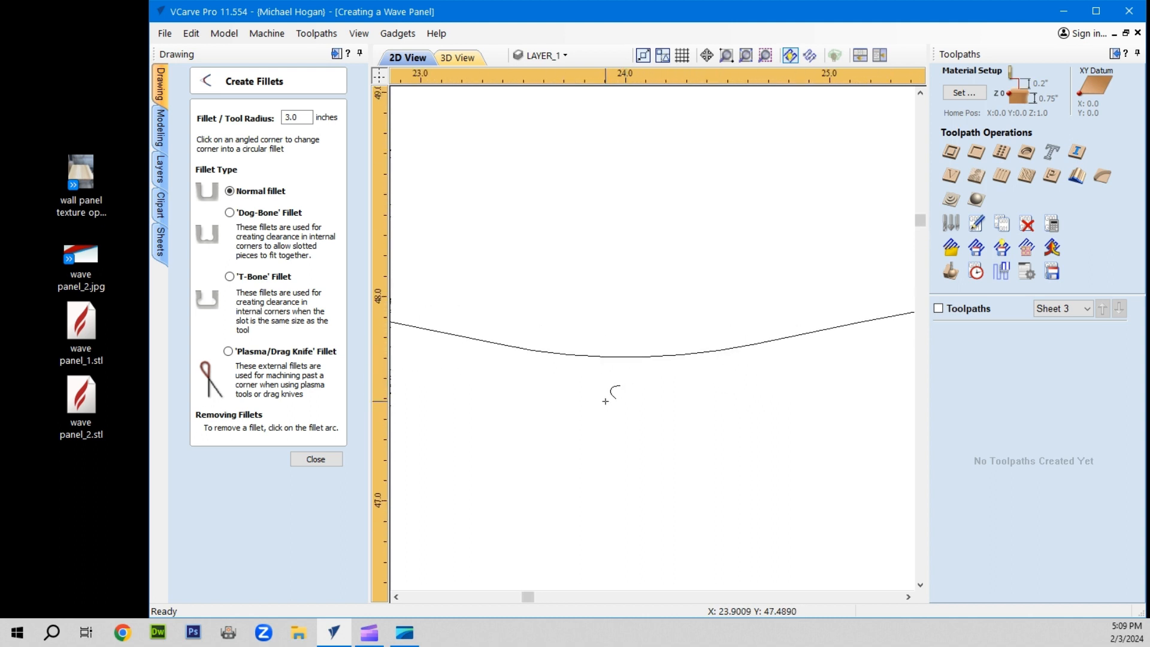
scroll(432, 404, "down", 2)
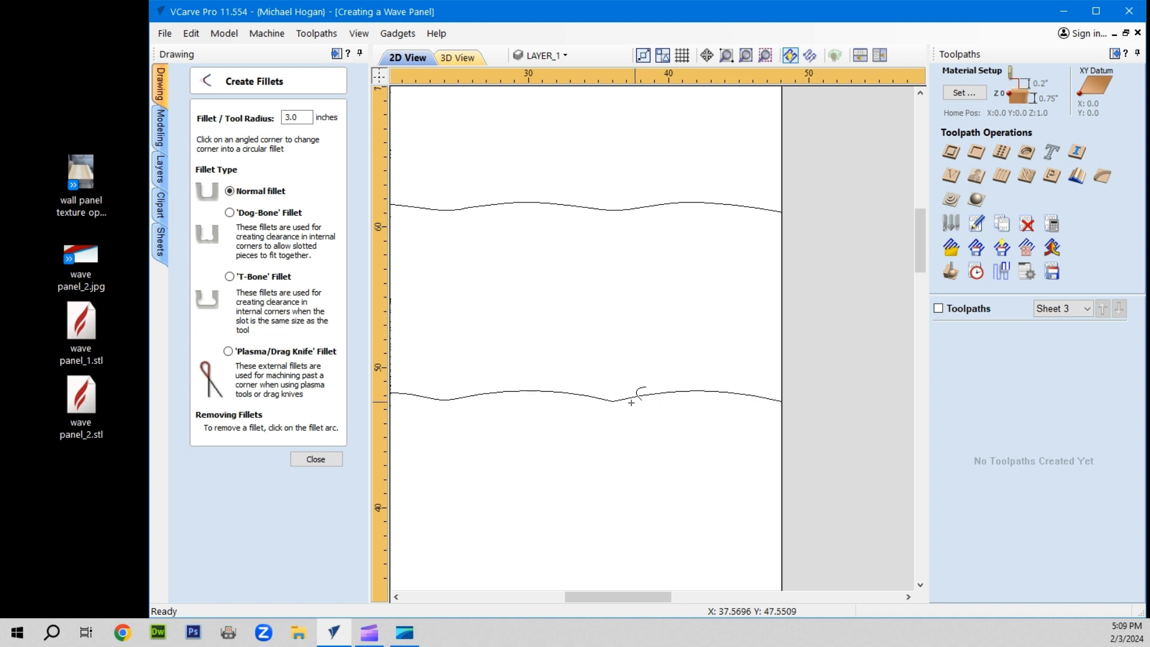
scroll(614, 402, "up", 5)
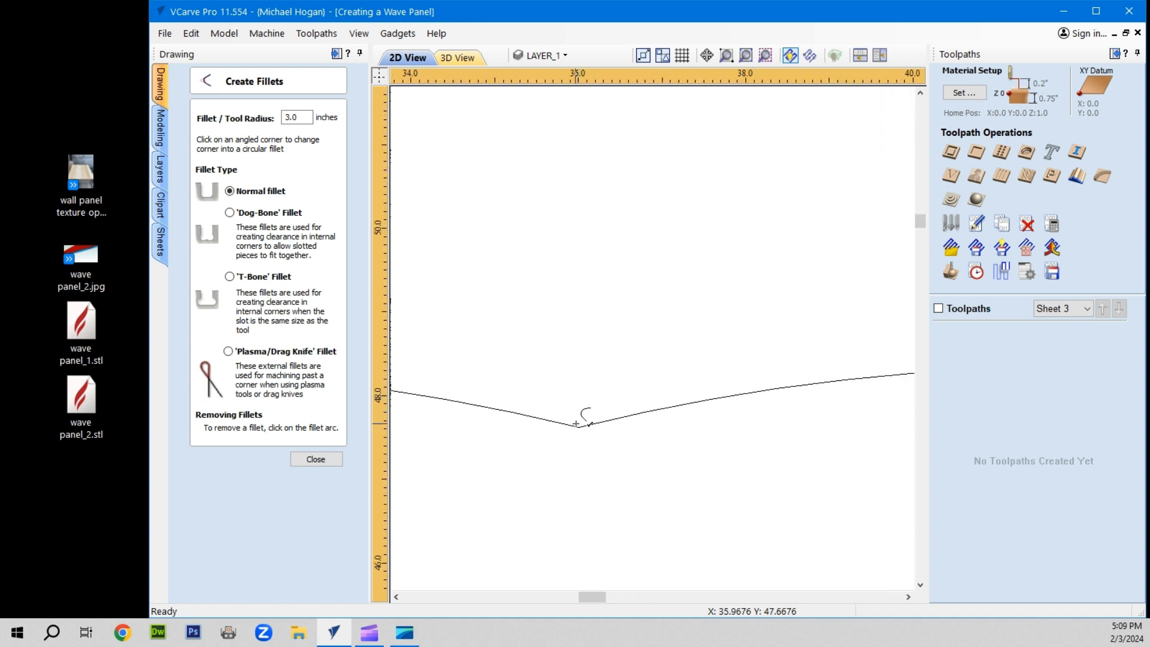
left_click(577, 428)
scroll(665, 411, "down", 5)
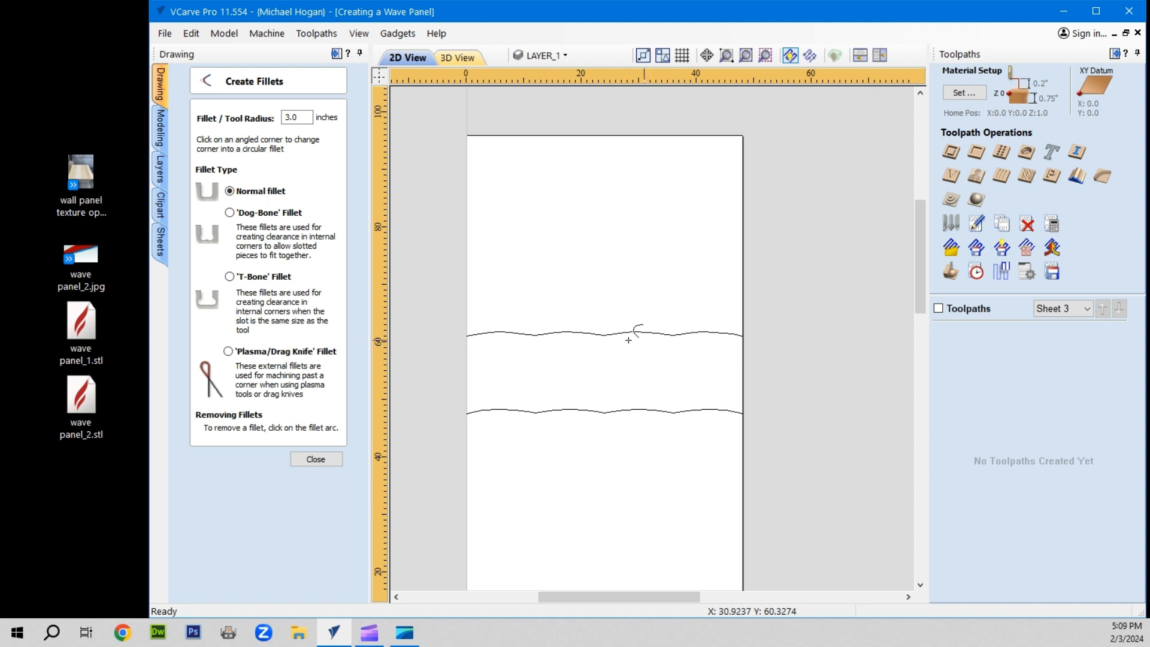
left_click(311, 457)
Delete the upper wave vector and select the remaining lower wave.
left_click(577, 330)
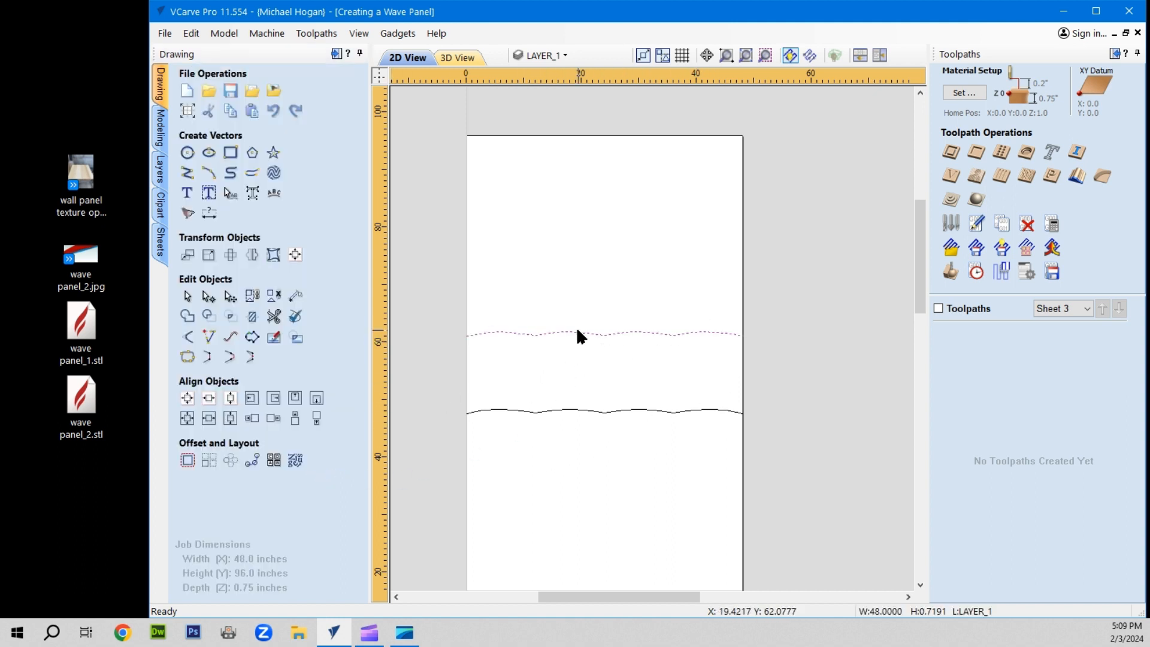
key("Delete")
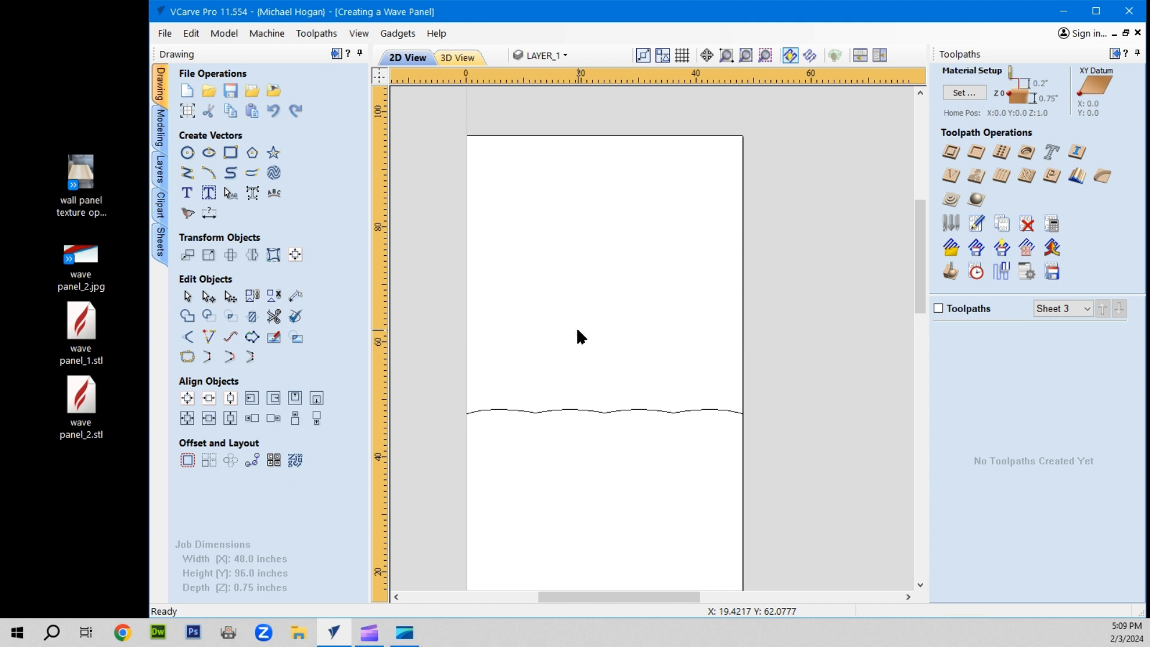
left_click(579, 411)
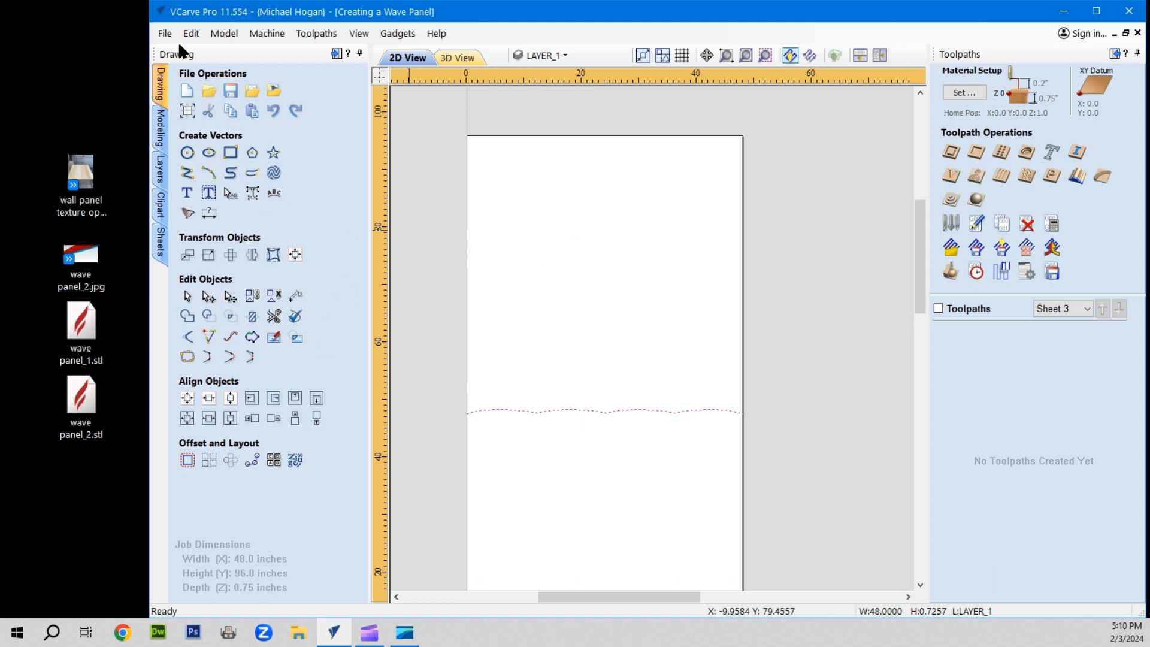
Import wave panel_2.stl from the Desktop as a 3D model.
left_click(216, 30)
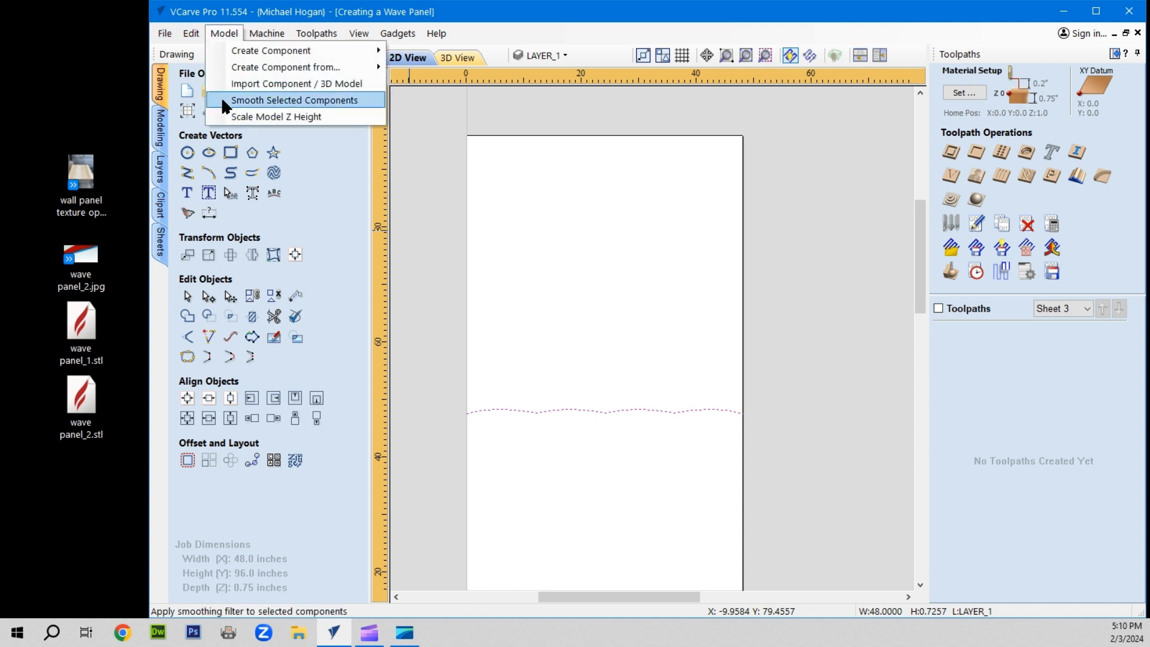
left_click(242, 84)
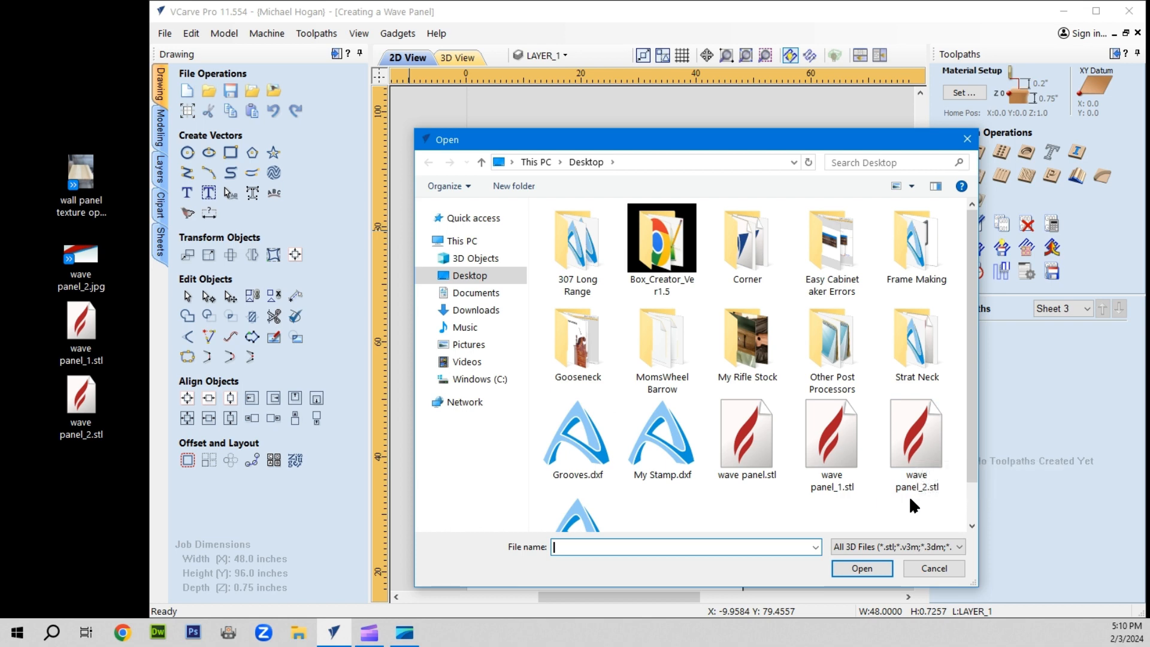
left_click(915, 433)
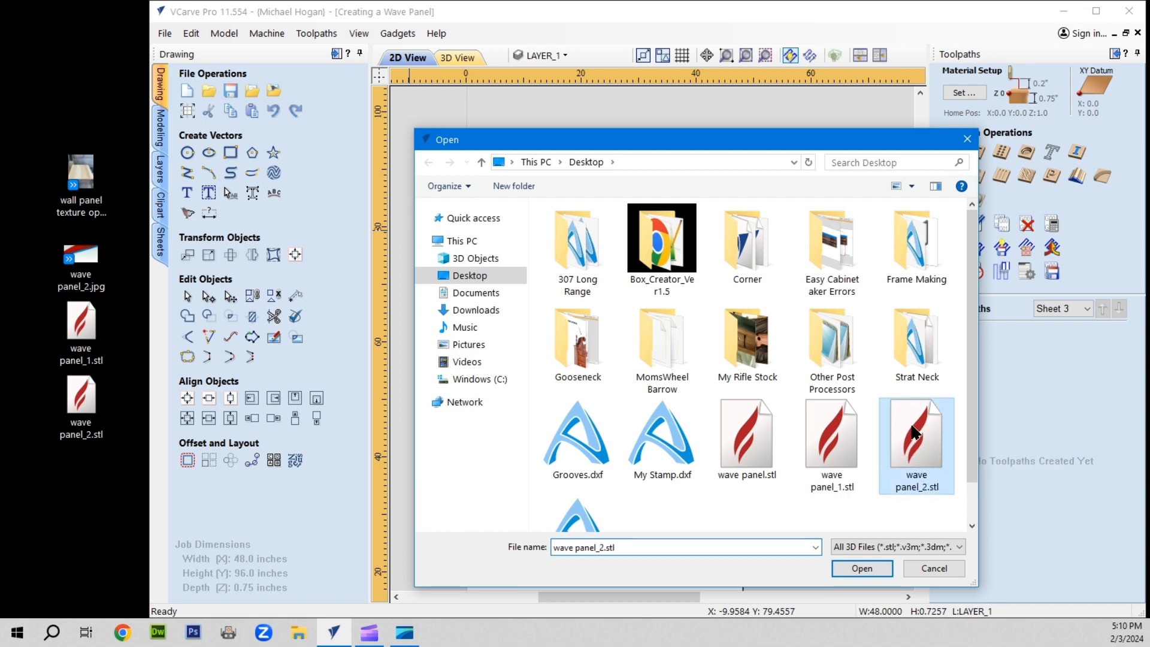
left_click(857, 569)
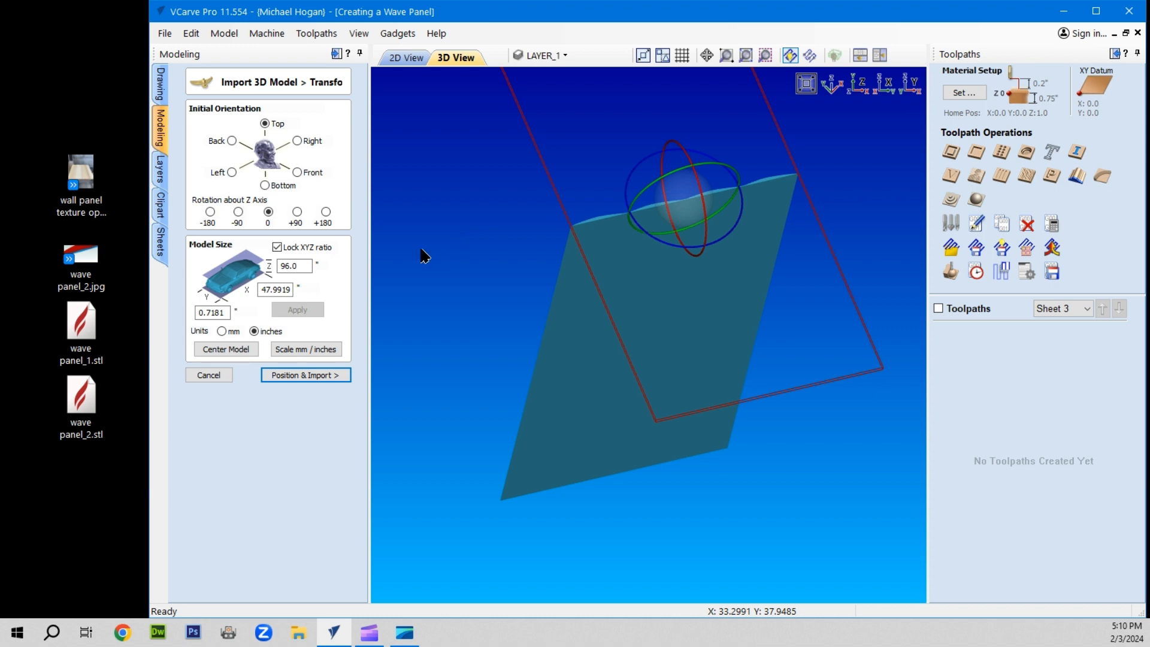
Compare the Back, Right and Front orientations of the model, set it to Back, and center it on the sheet.
left_click(232, 141)
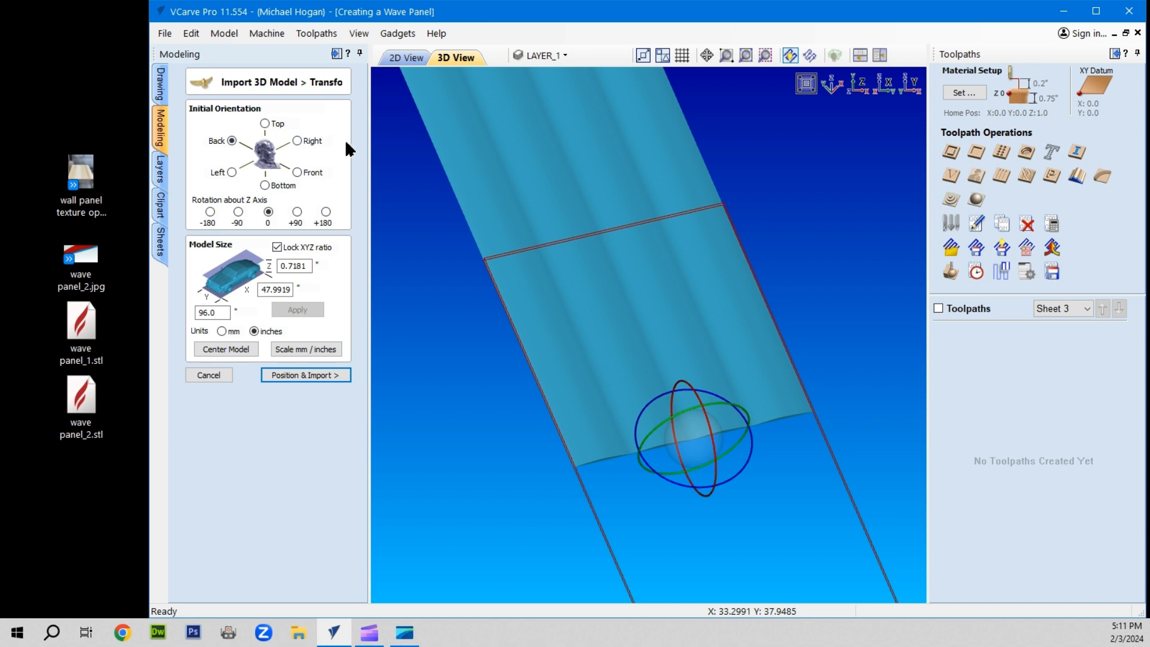
left_click(296, 141)
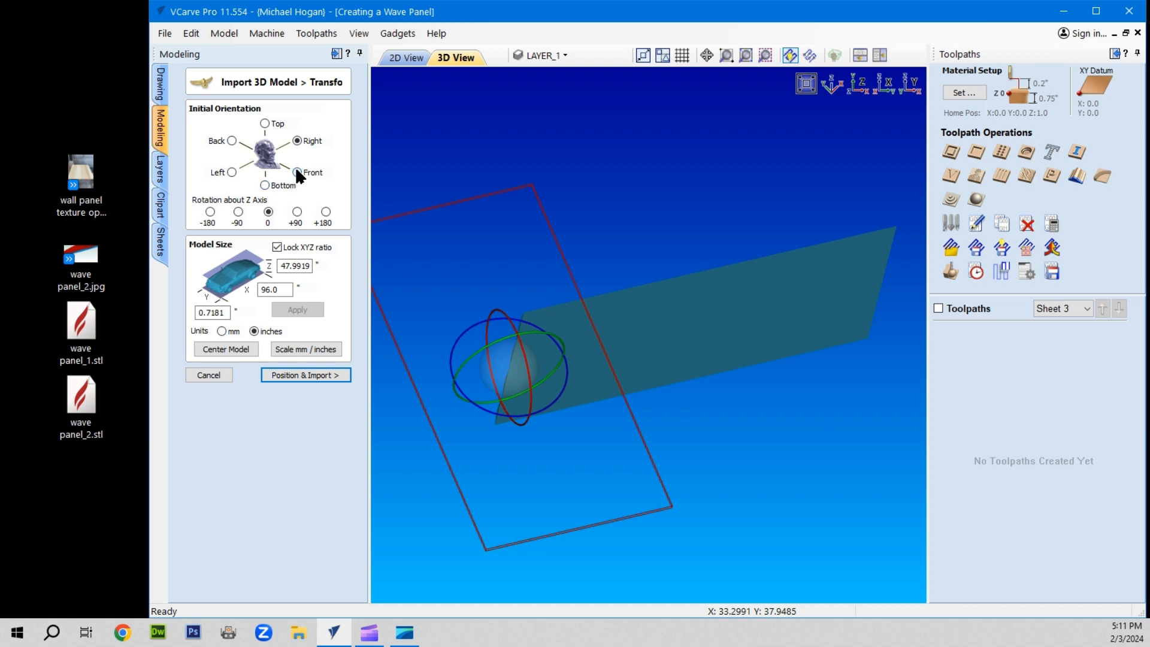
left_click(296, 171)
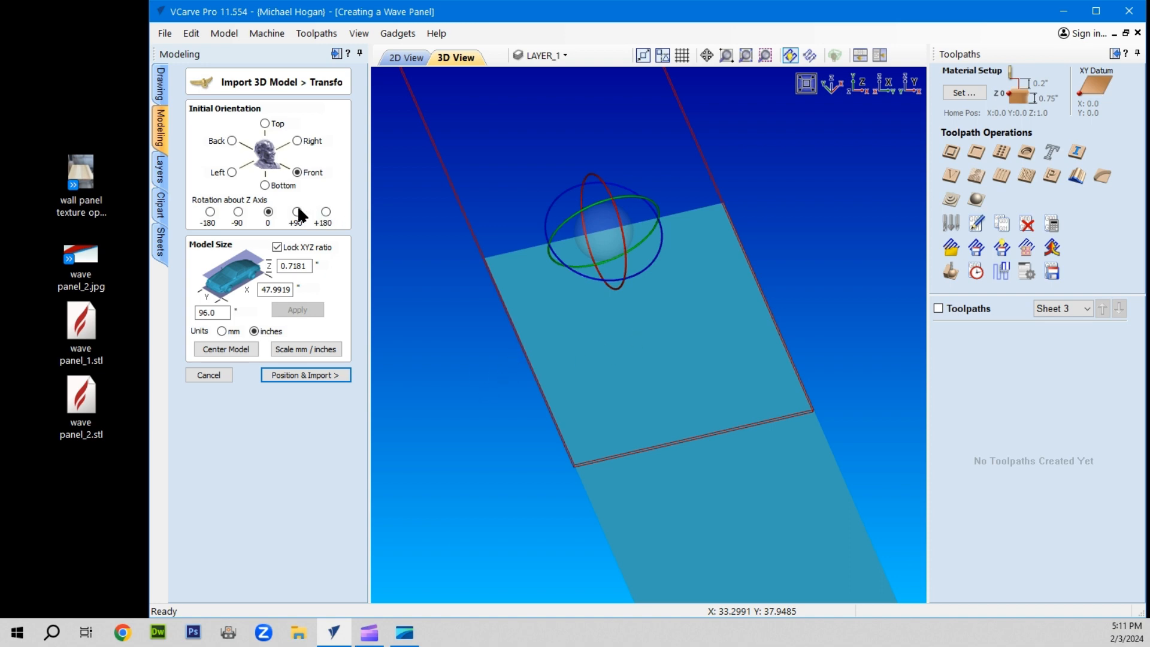
left_click(230, 157)
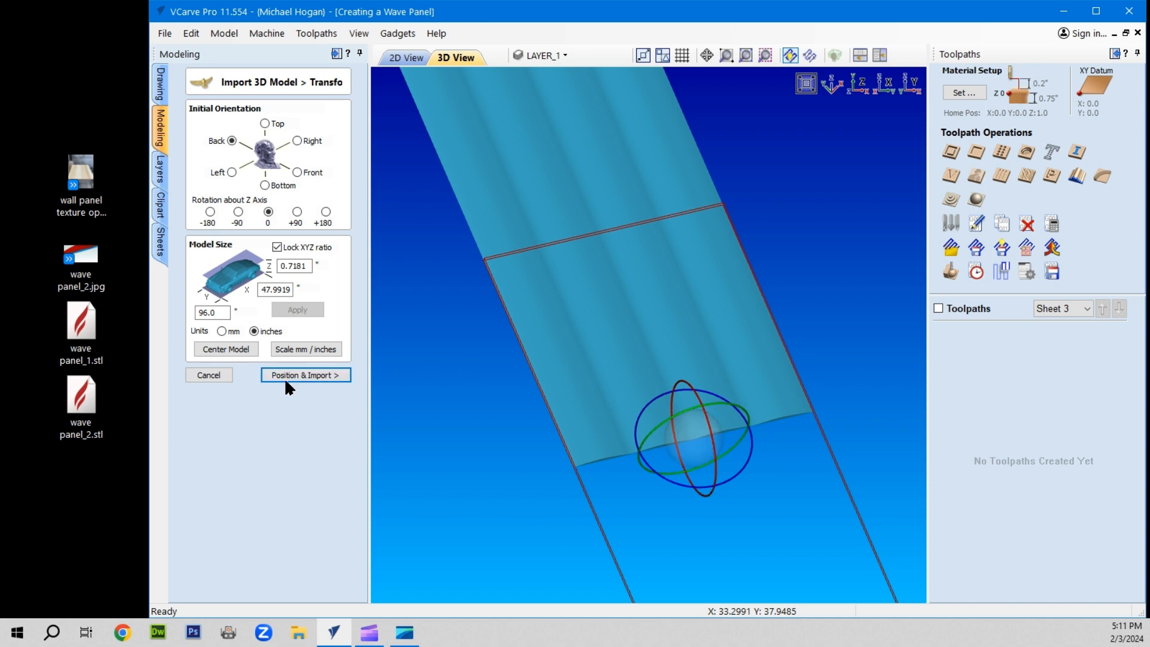
left_click(233, 350)
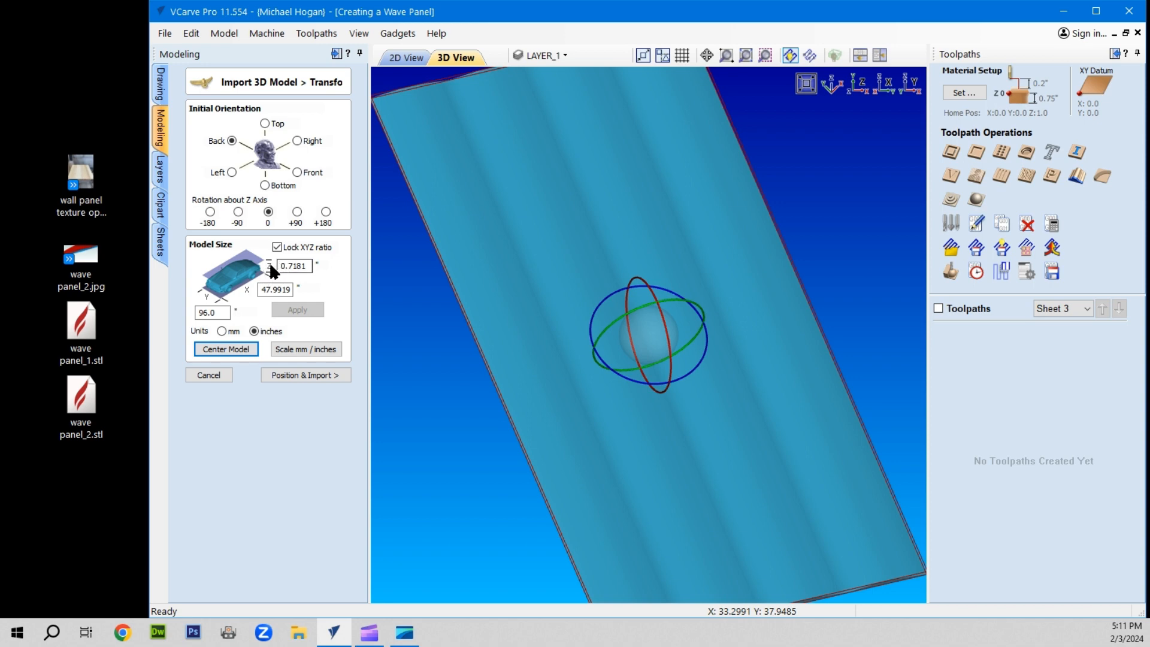
Place the modeling plane at the model's base, 0.7181 inches below its top, and import the model as a component.
left_click(299, 377)
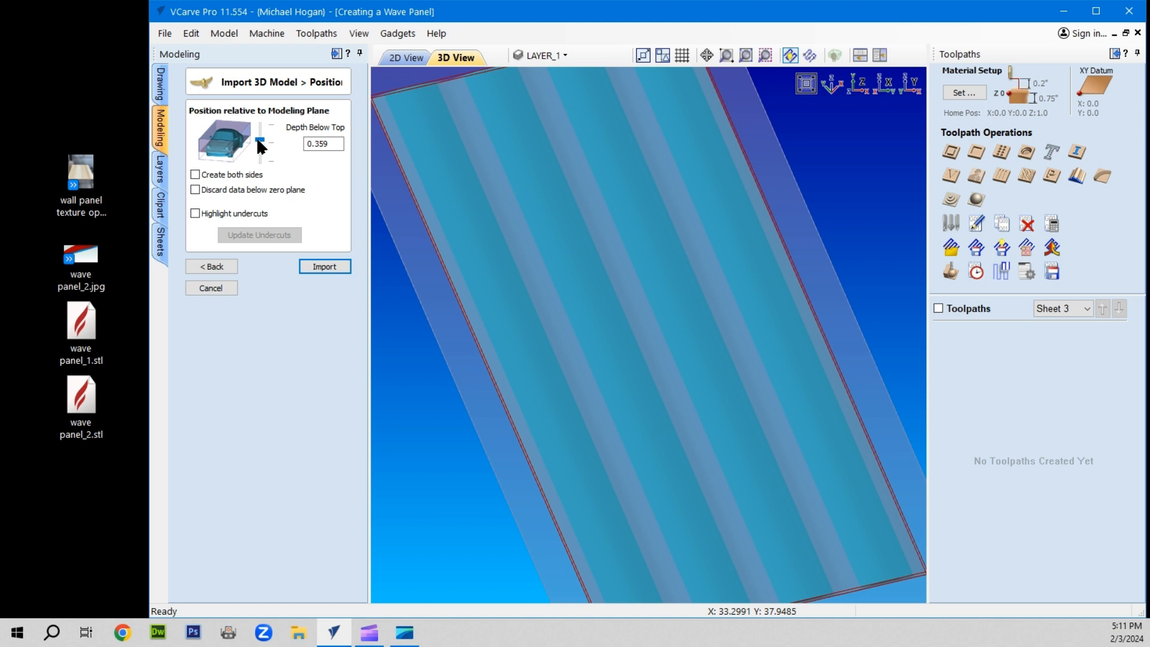
left_click_drag(260, 168, 261, 171)
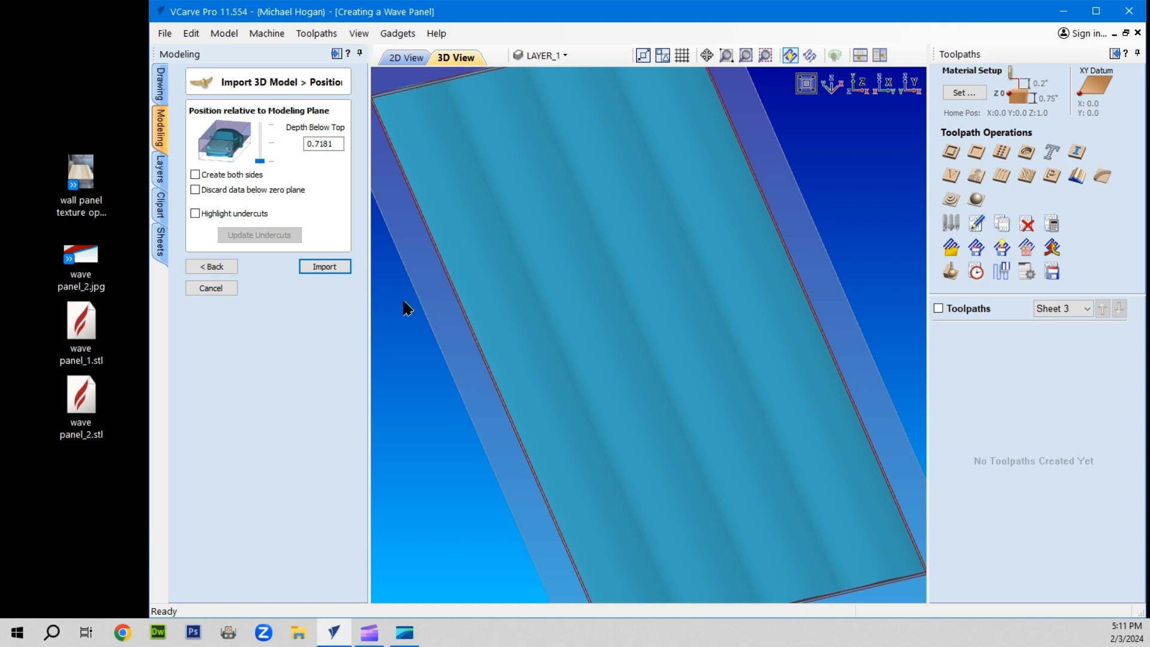
left_click_drag(450, 307, 577, 237)
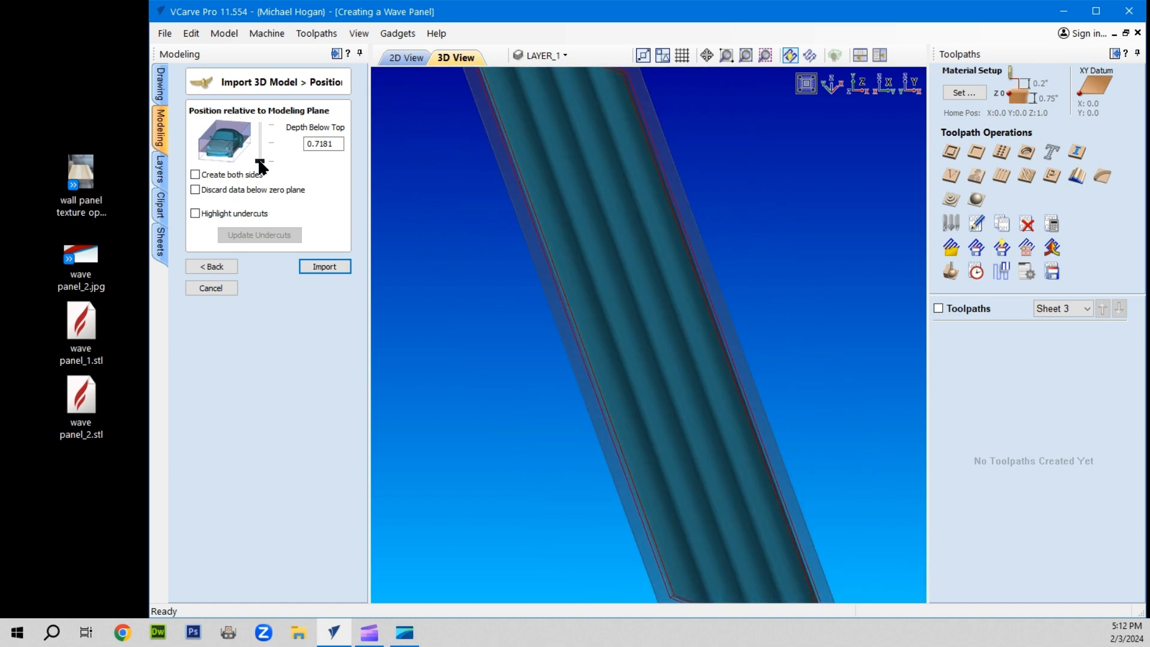
left_click_drag(261, 168, 259, 126)
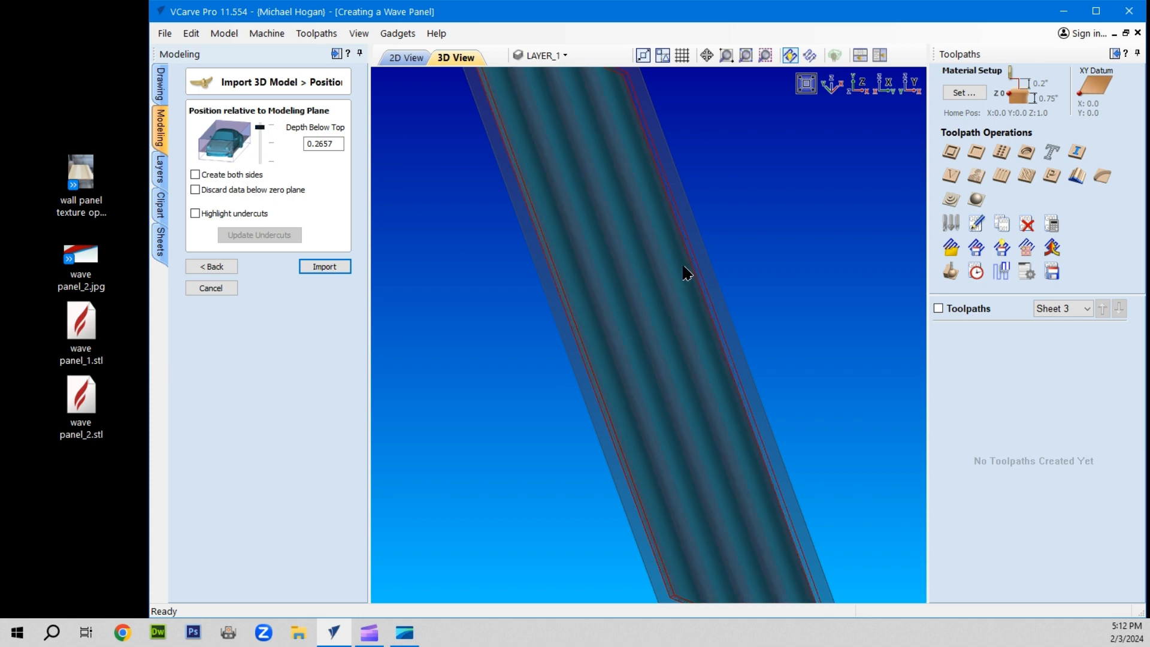
left_click_drag(263, 127, 257, 159)
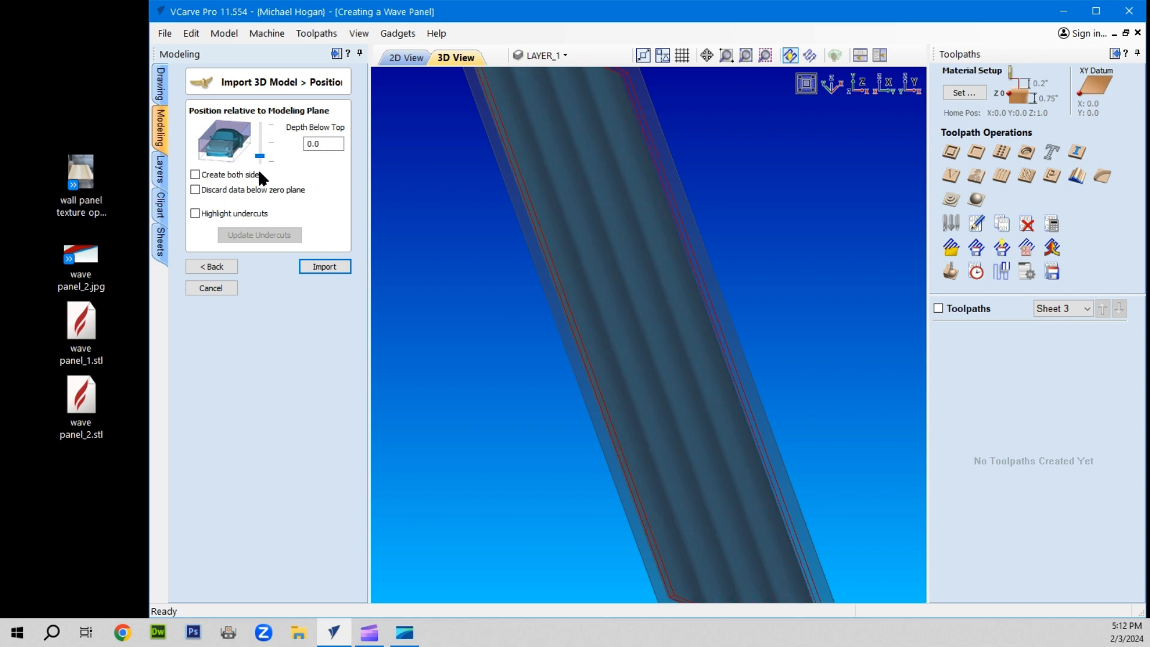
left_click(261, 162)
left_click(316, 270)
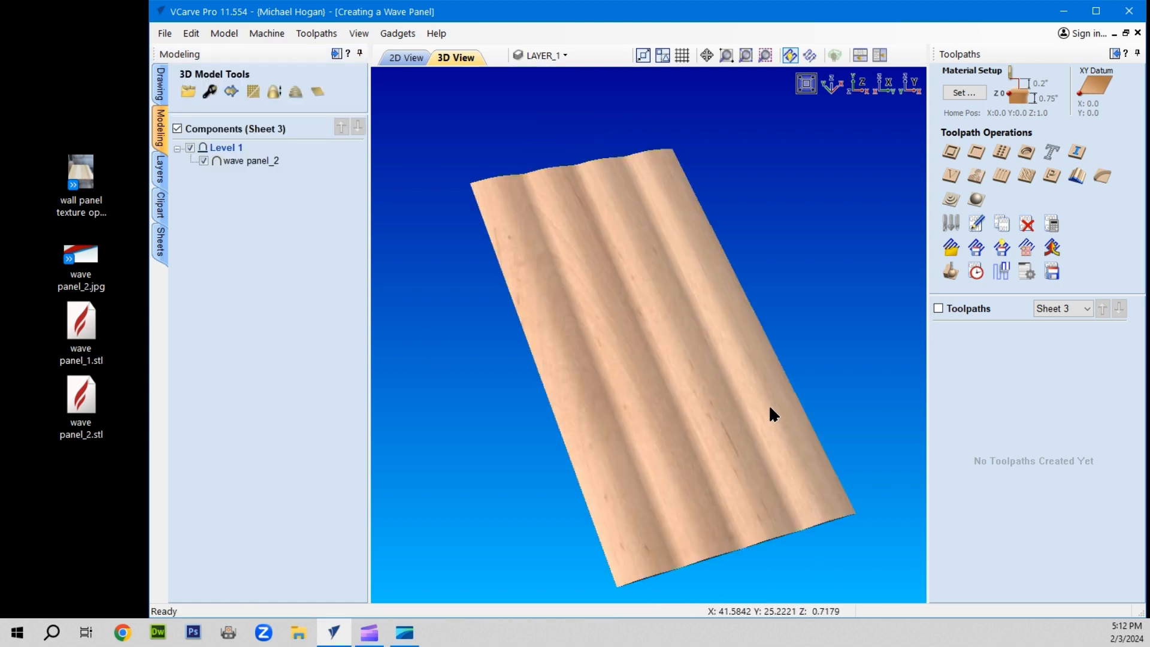
Move the wave vector in the 2D view to just above the panel's far end, at about Y 100, and deselect it.
left_click_drag(770, 409, 632, 380)
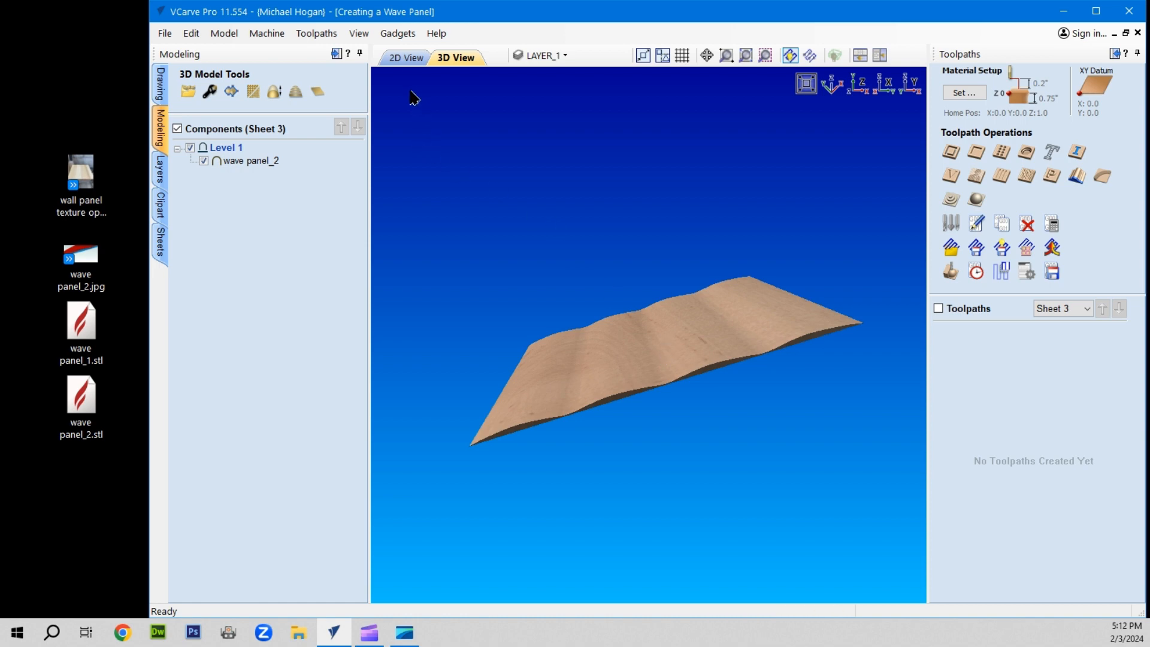
left_click(408, 59)
scroll(758, 254, "down", 1)
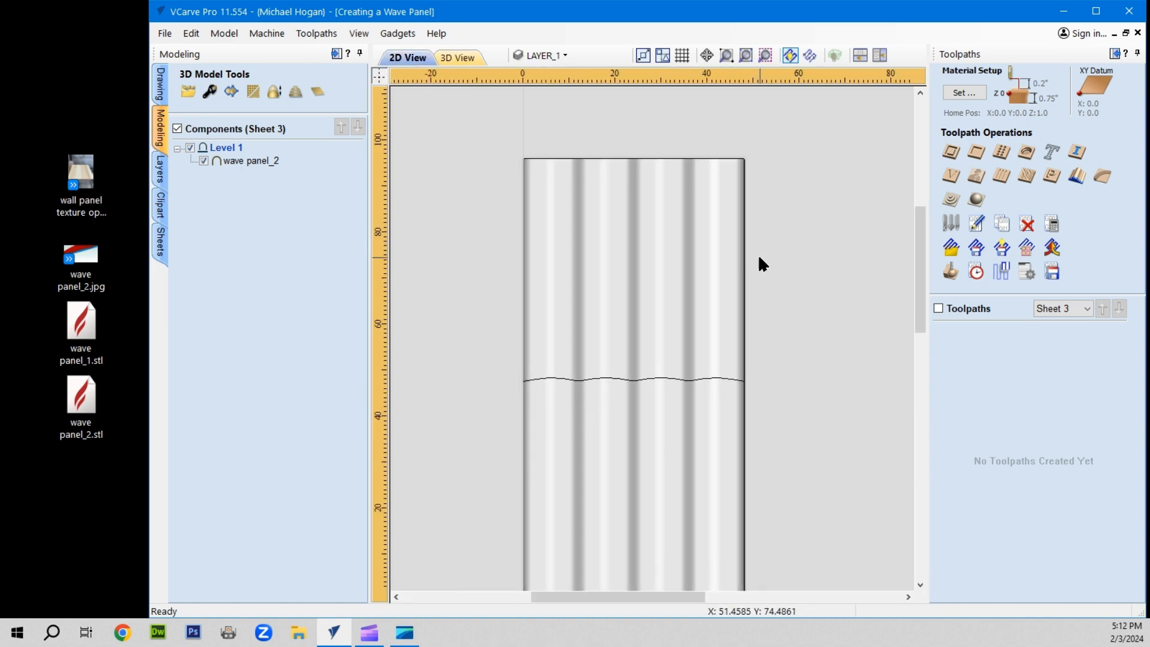
left_click(634, 380)
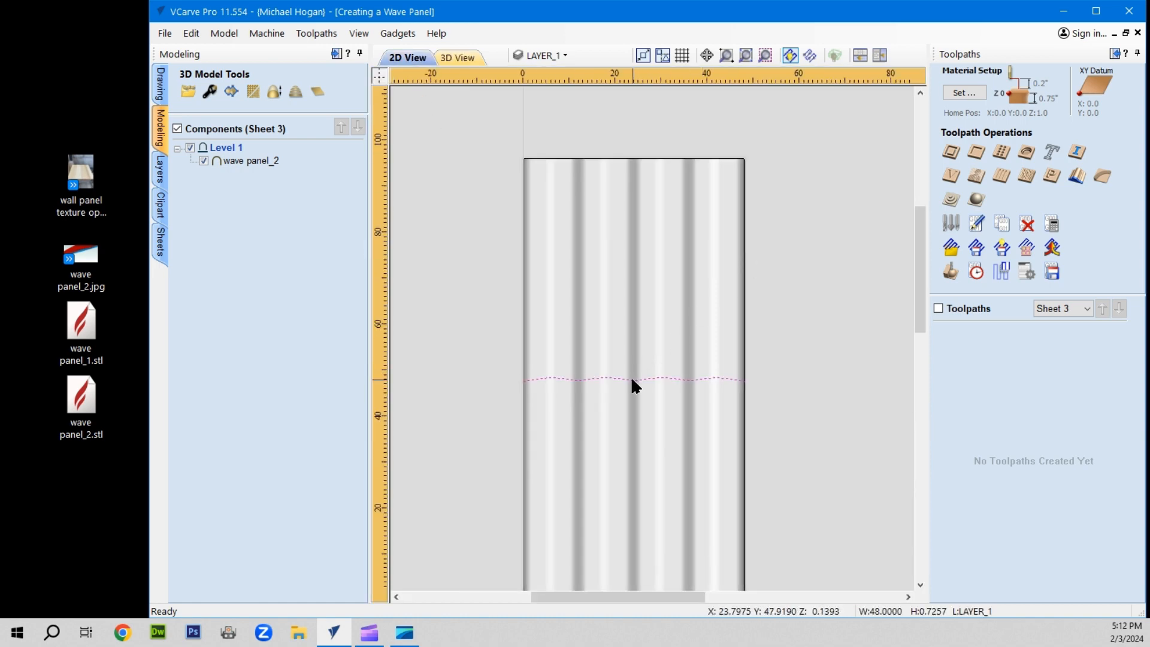
left_click_drag(634, 380, 636, 139)
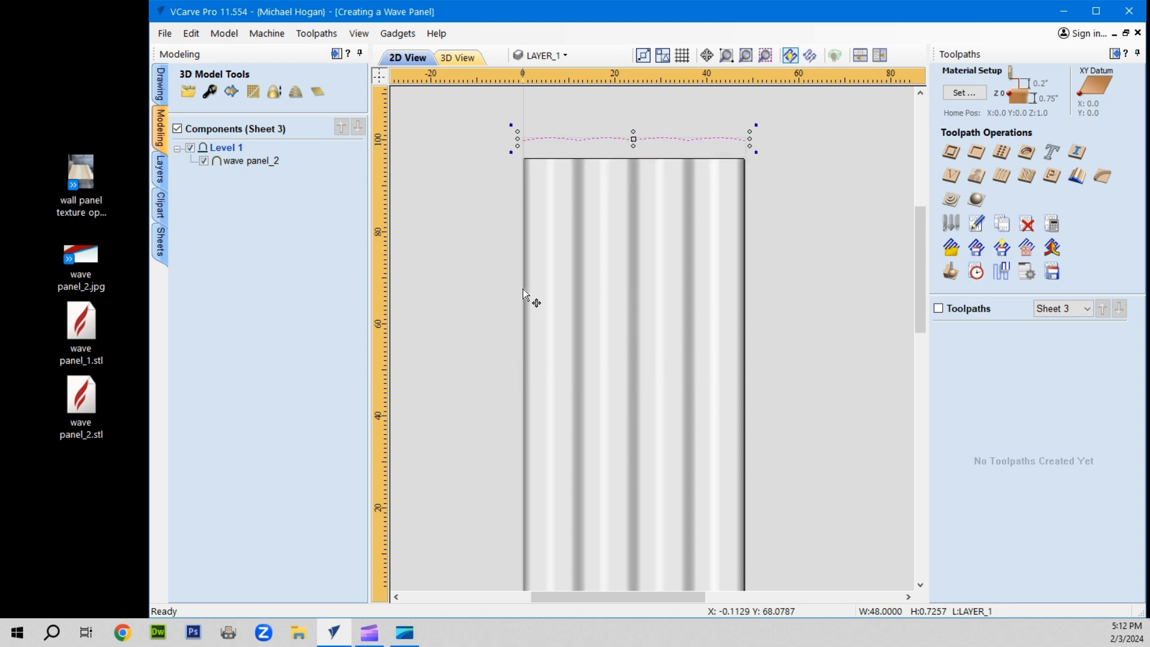
left_click(456, 267)
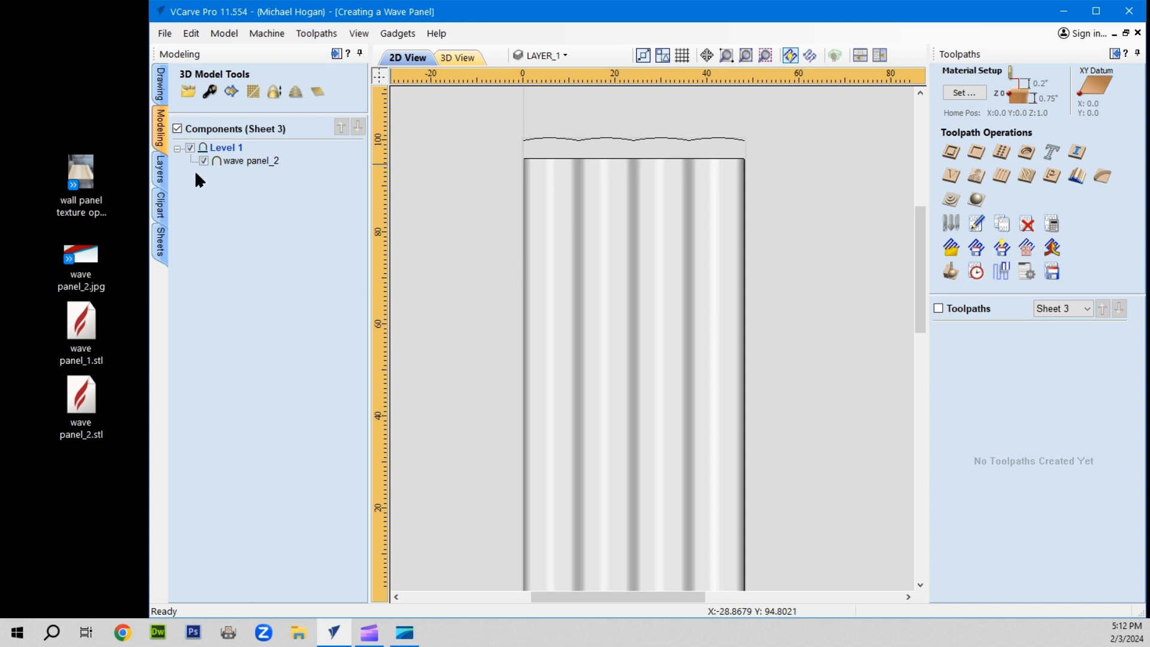
Draw a straight 96-inch line along the panel's long edge from X 0, Y 96 to X 0, Y 0.
left_click(159, 83)
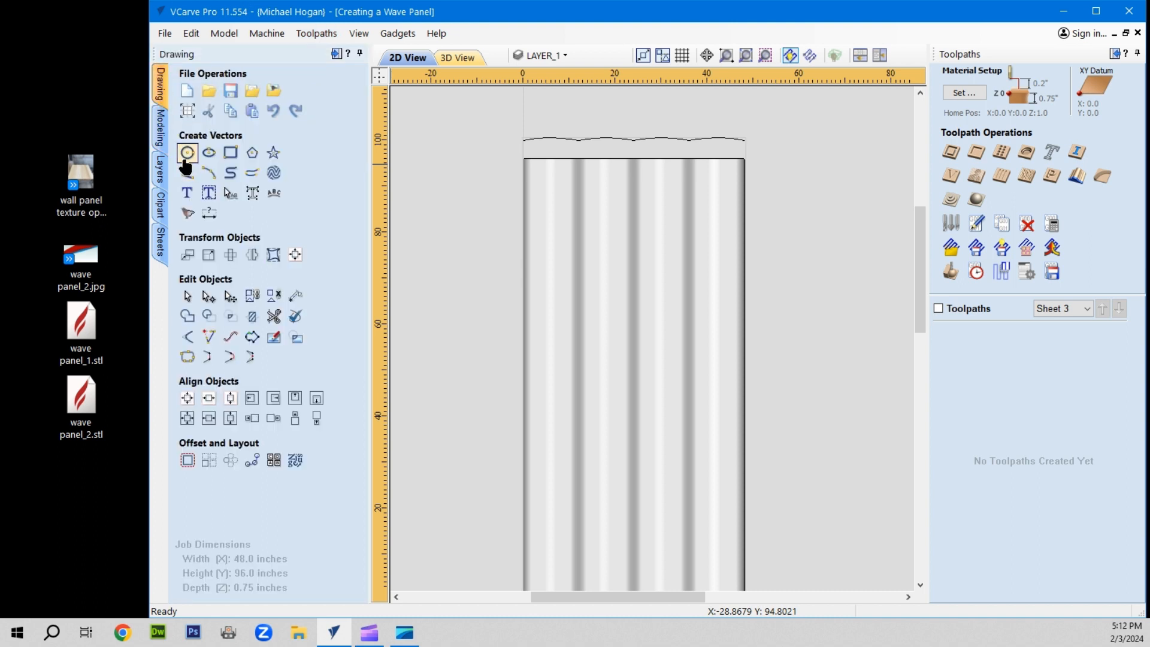
left_click(187, 175)
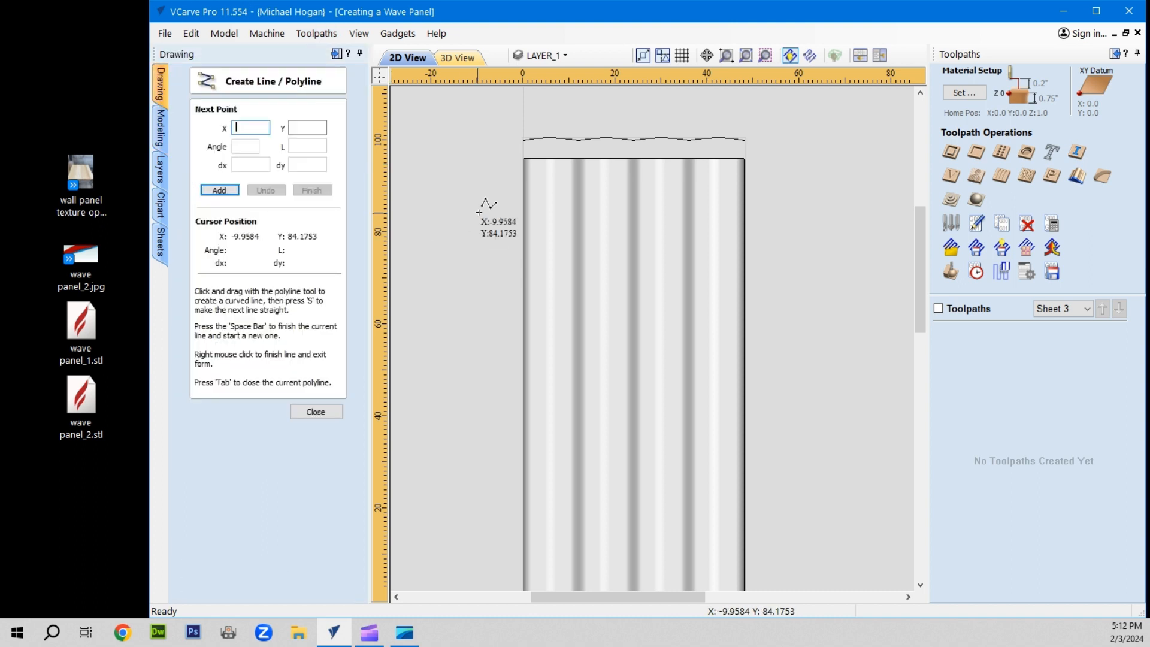
scroll(522, 159, "down", 1)
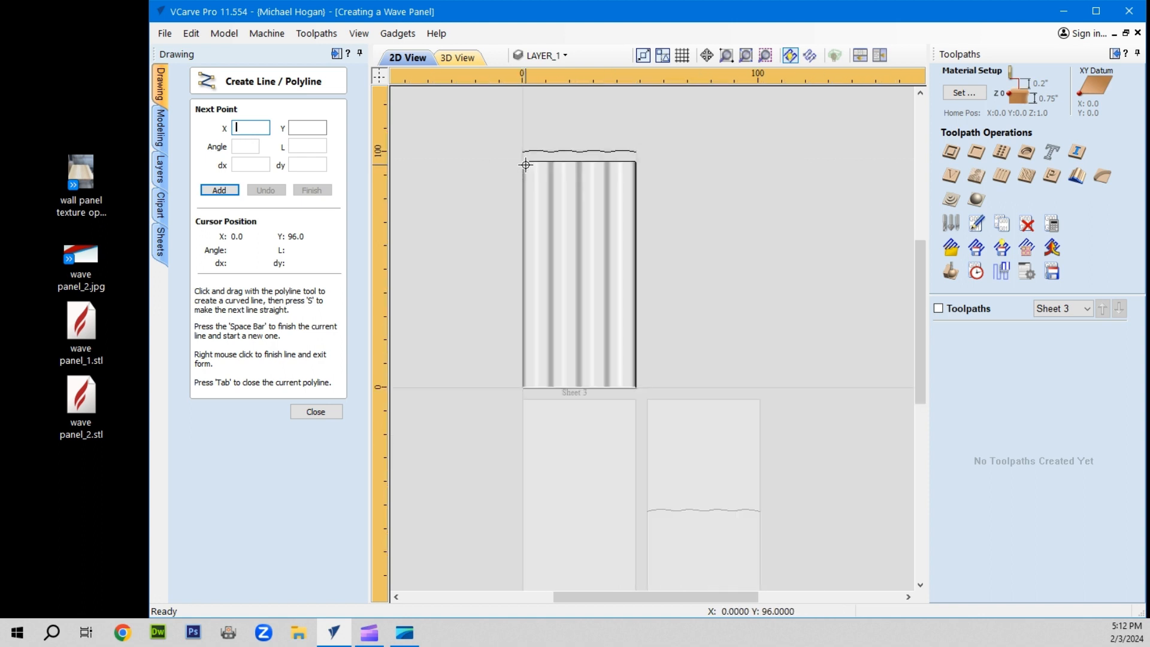
scroll(522, 192, "down", 1)
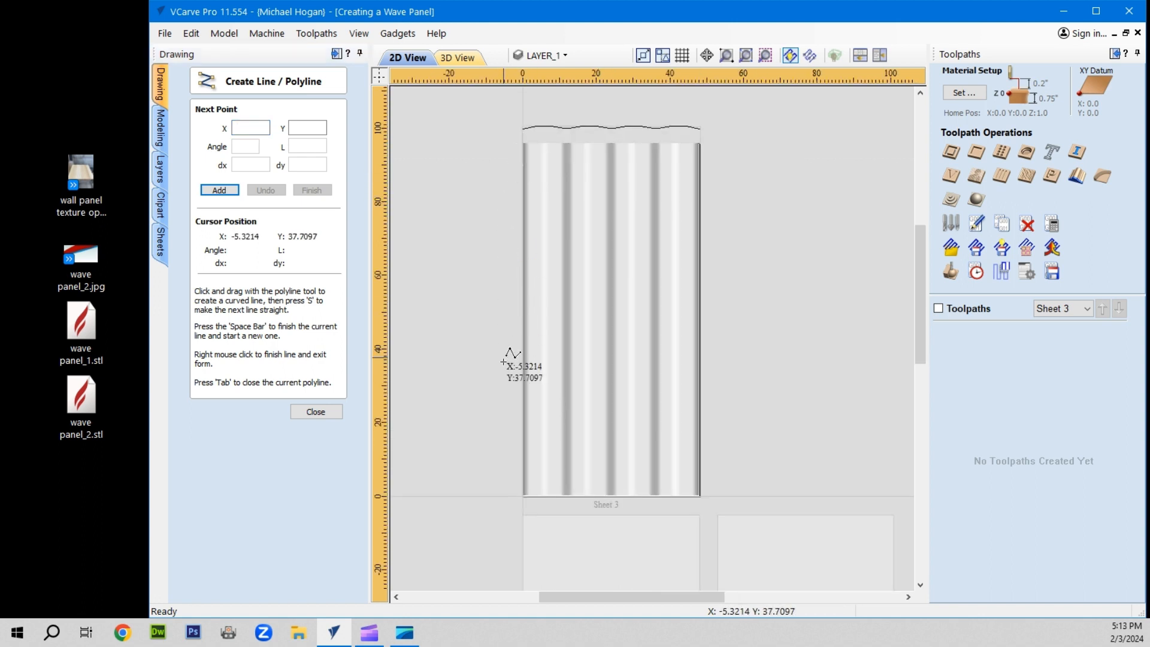
left_click(524, 497)
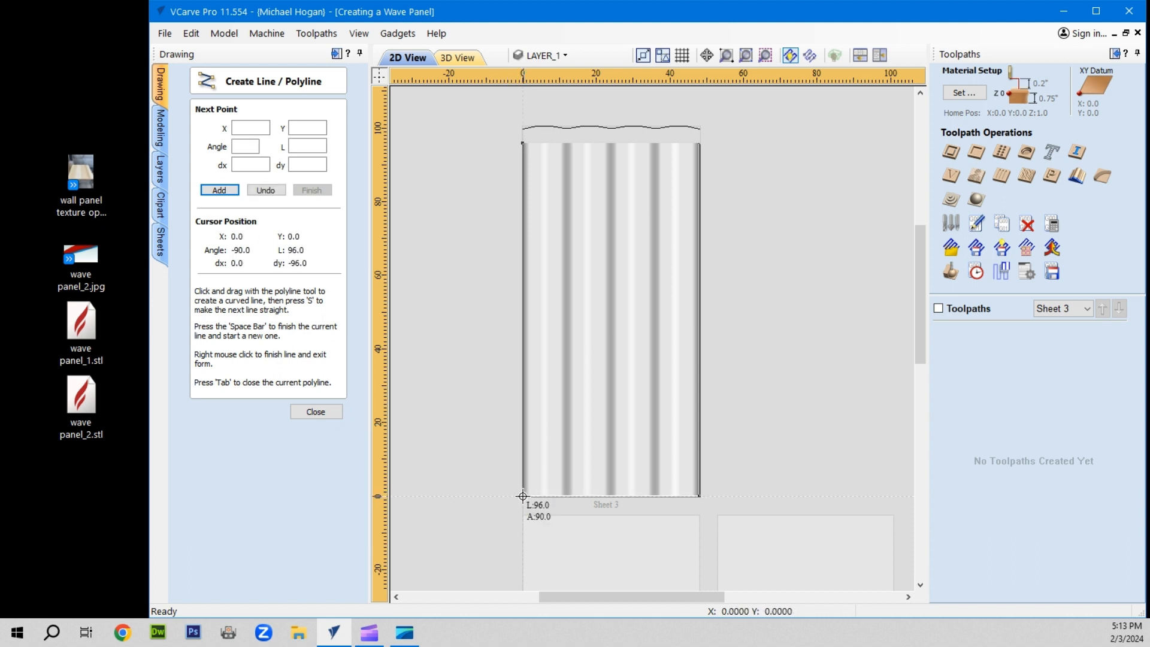
left_click(523, 497)
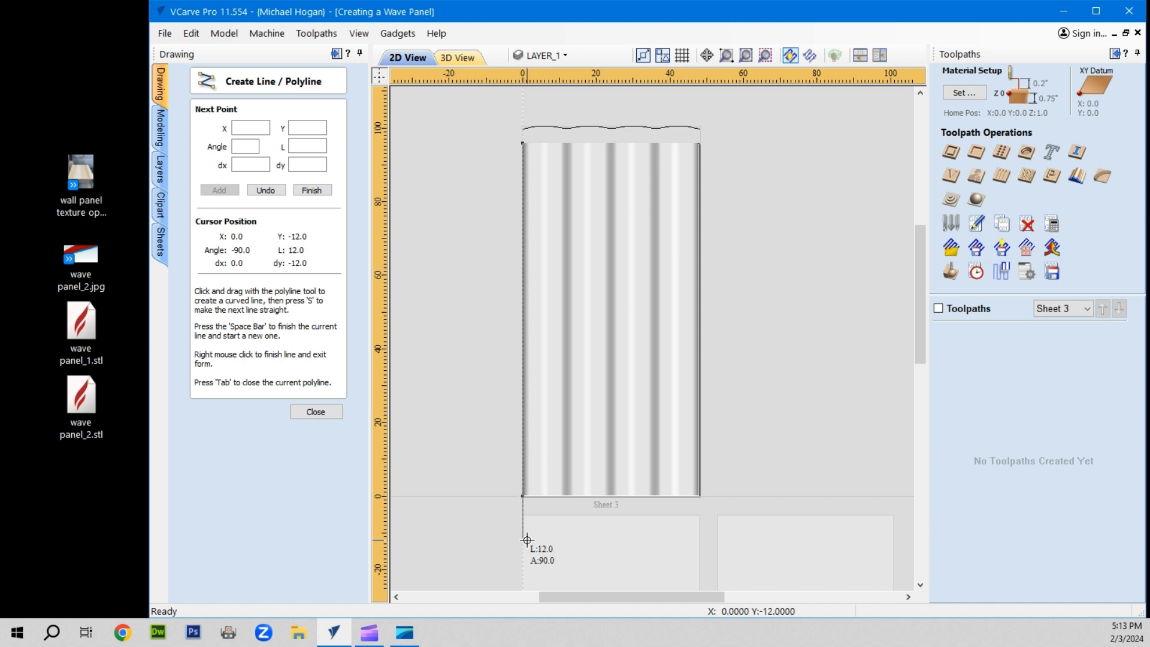
key("space")
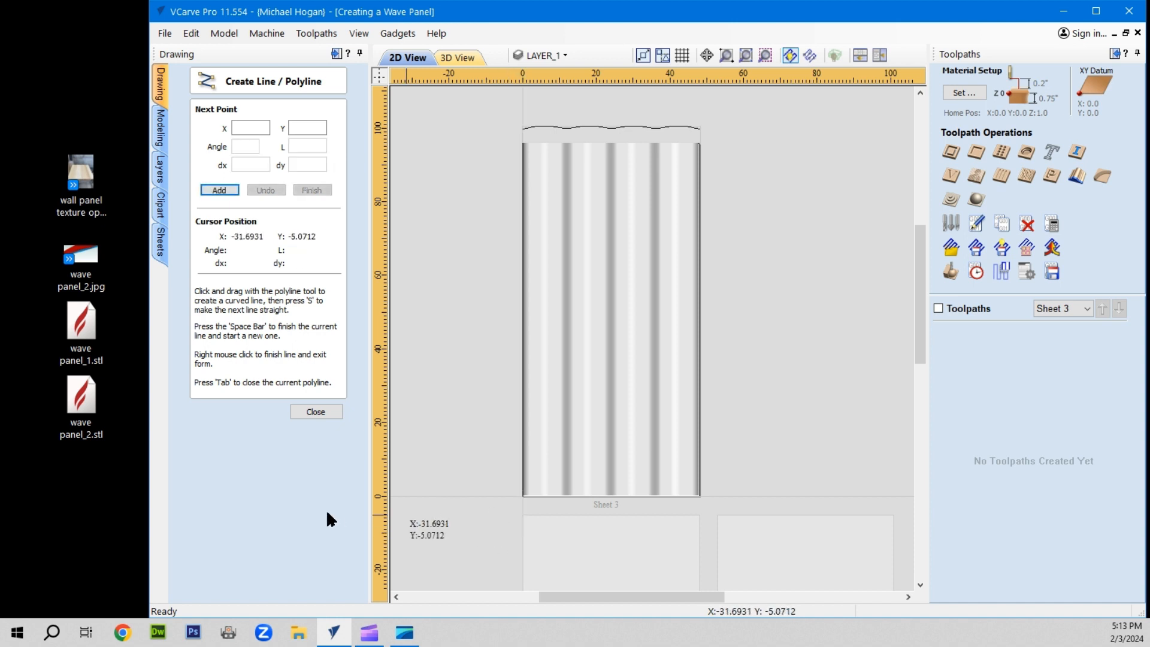
left_click(316, 412)
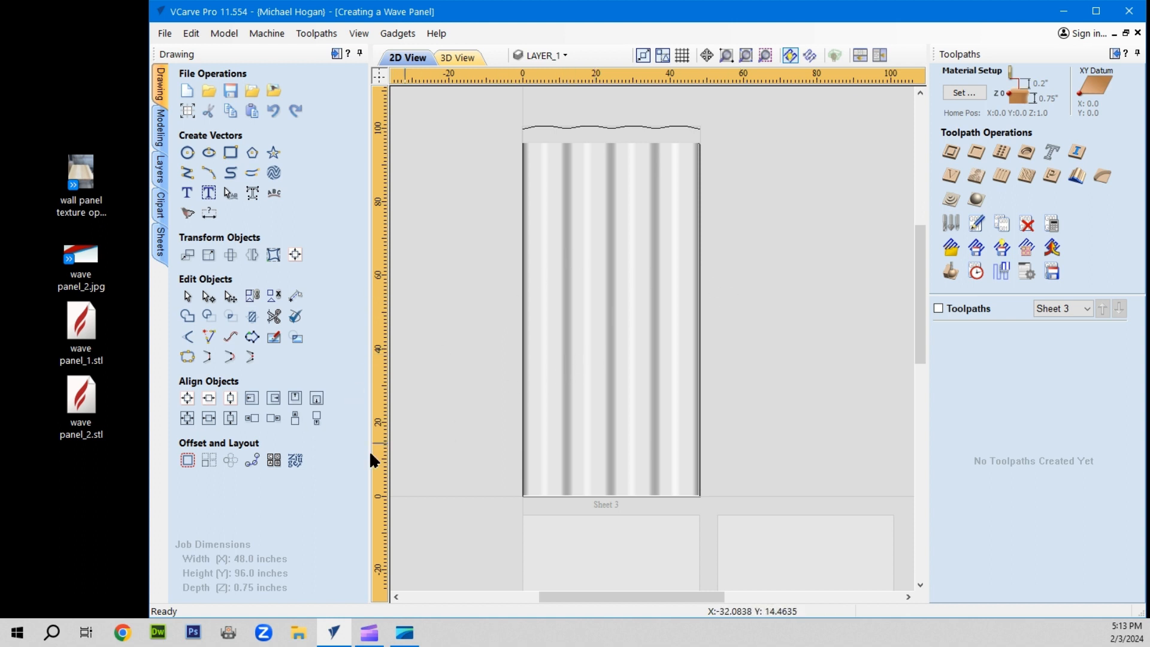
Array-copy the edge line into 1 row of 64 columns with a 0.75-inch X offset, and center the lines horizontally on the sheet.
left_click(211, 461)
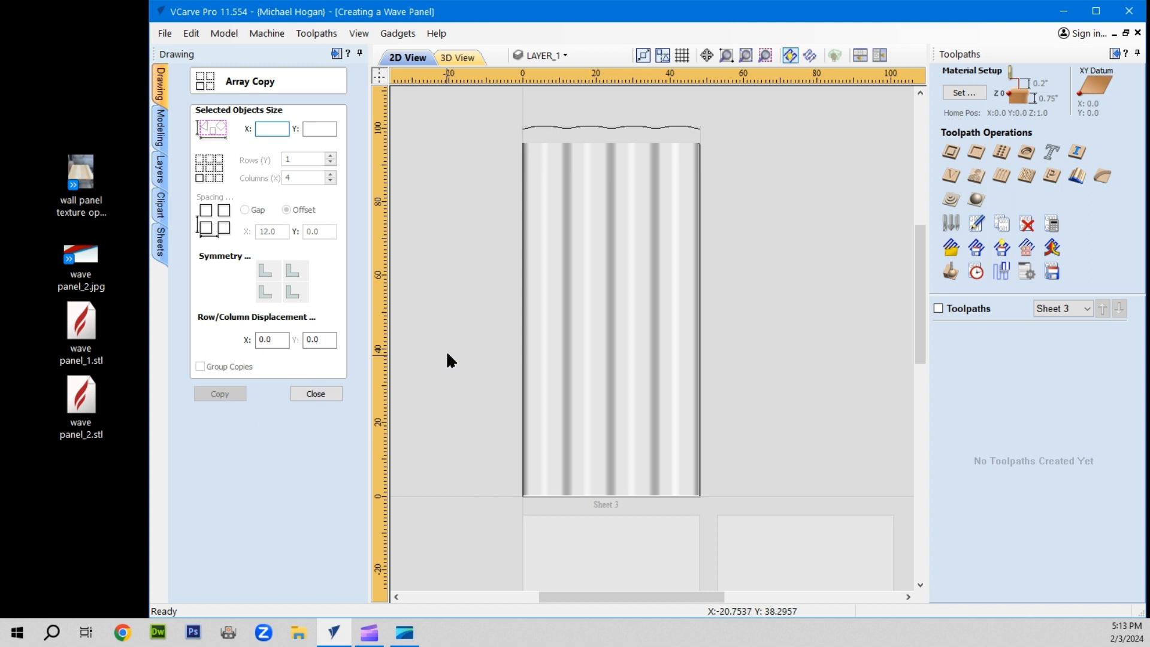
left_click(524, 304)
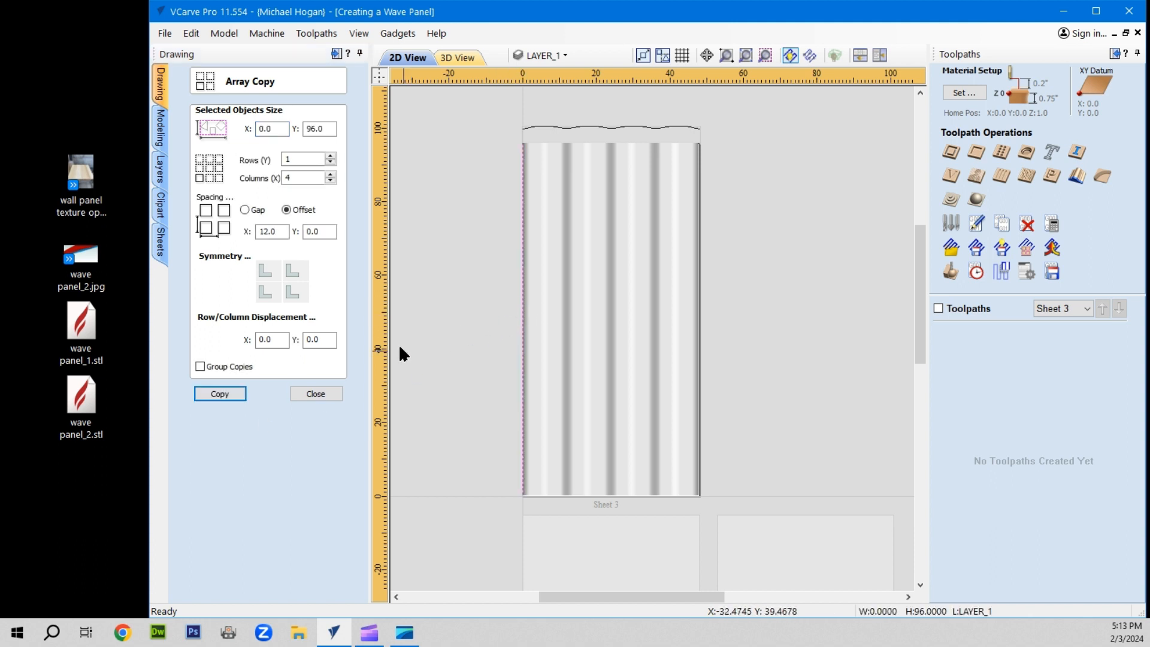
double_click(292, 178)
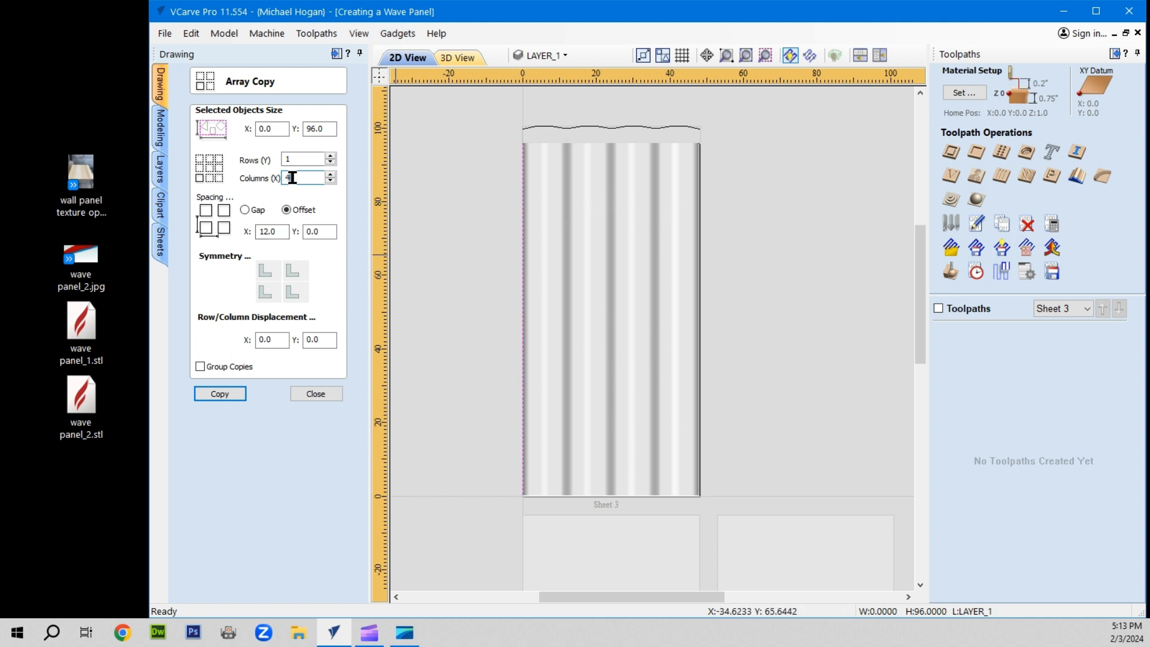
left_click_drag(292, 178, 282, 182)
left_click_drag(279, 226, 243, 229)
type("0.75")
left_click(219, 395)
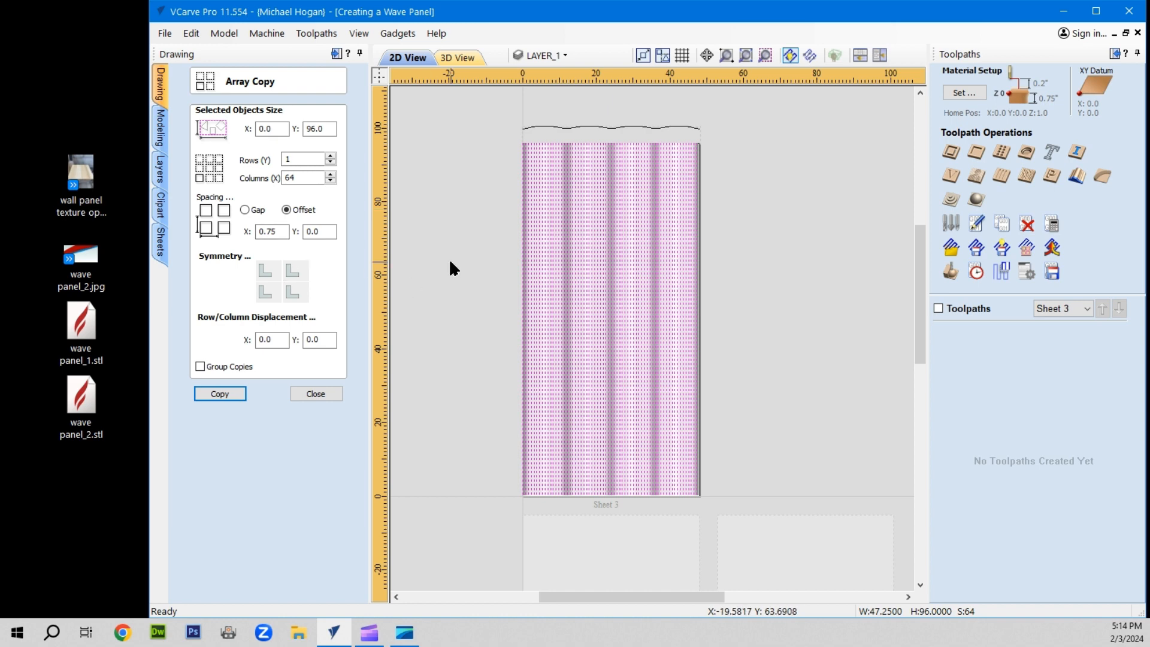
scroll(617, 308, "up", 2)
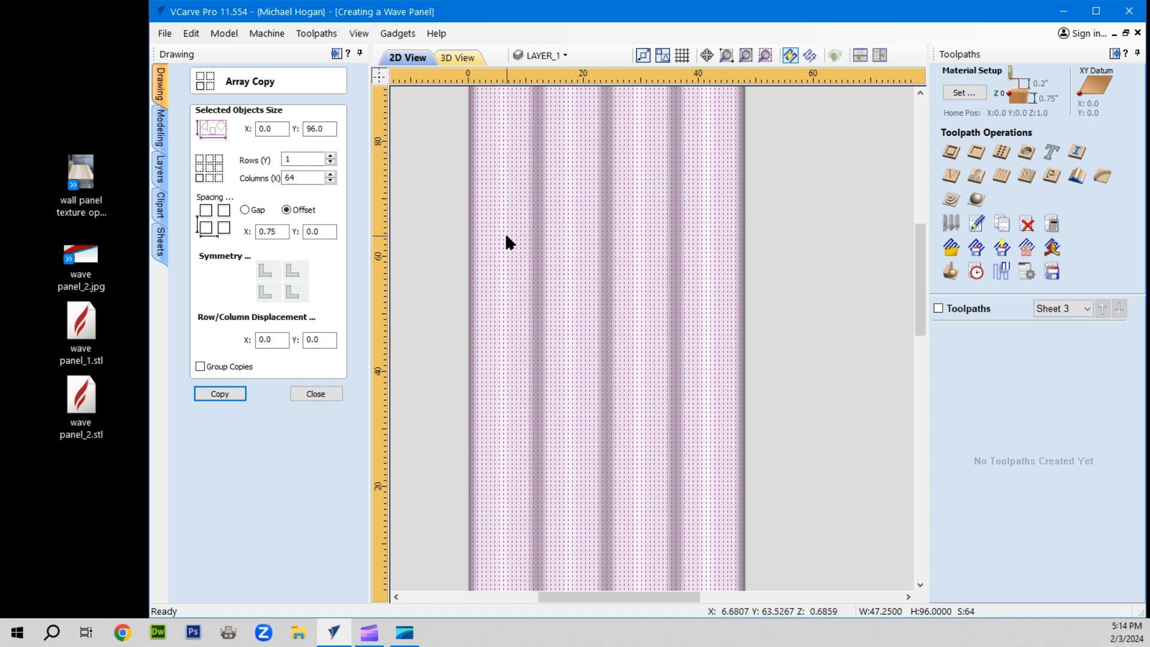
left_click(314, 391)
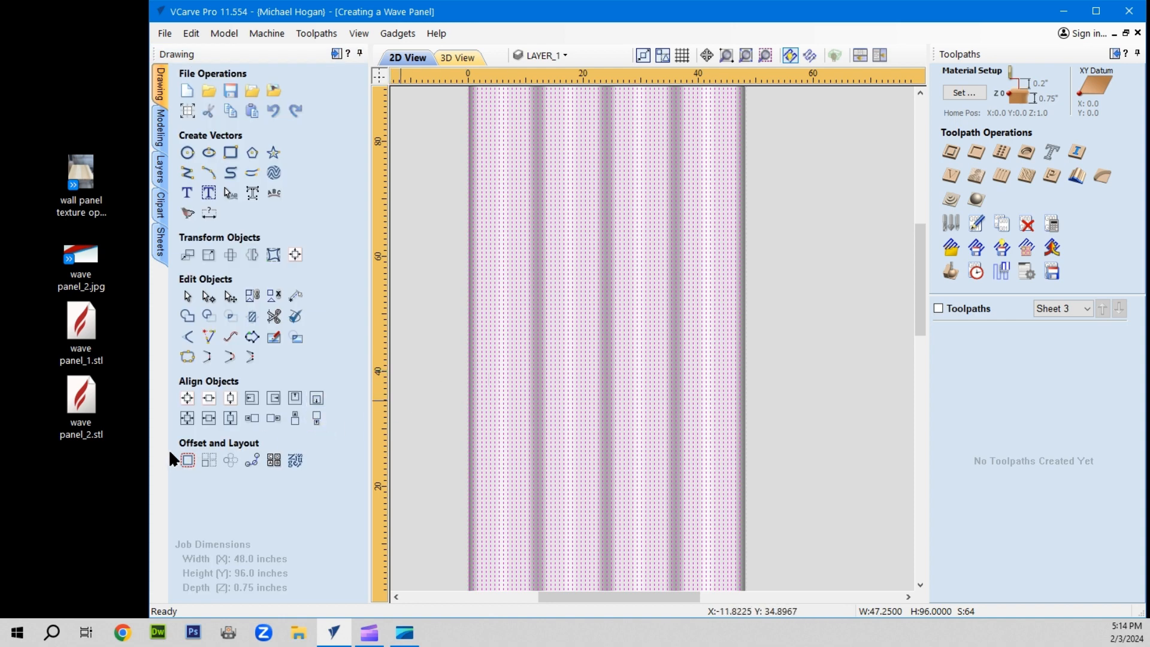
left_click(209, 399)
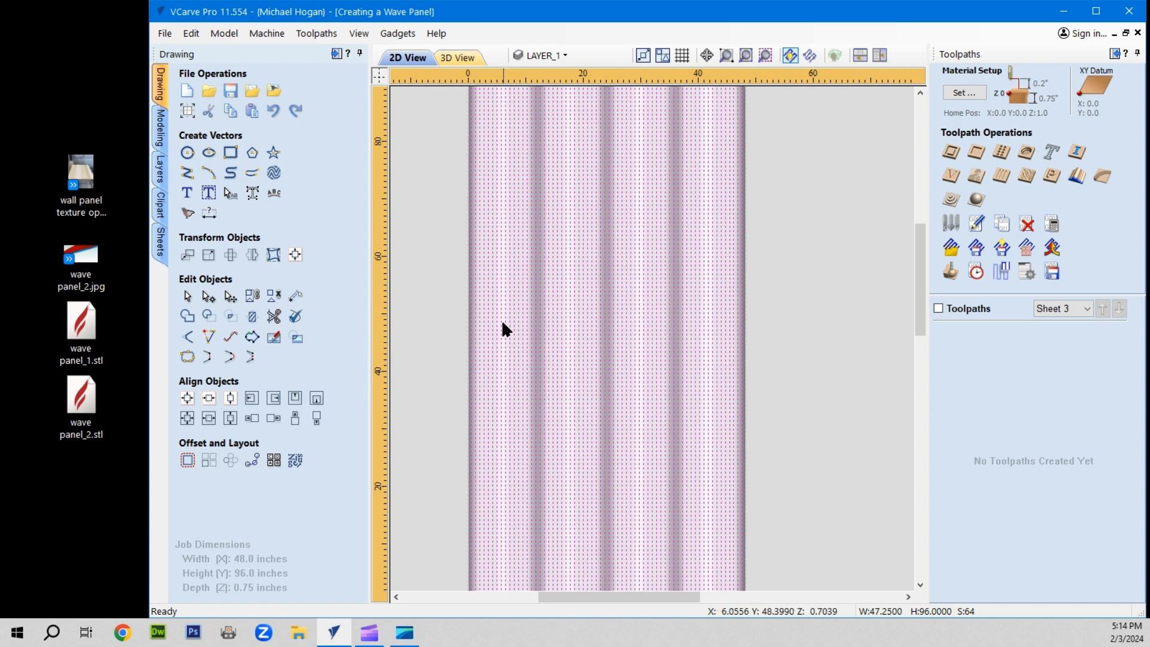
scroll(722, 324, "down", 2)
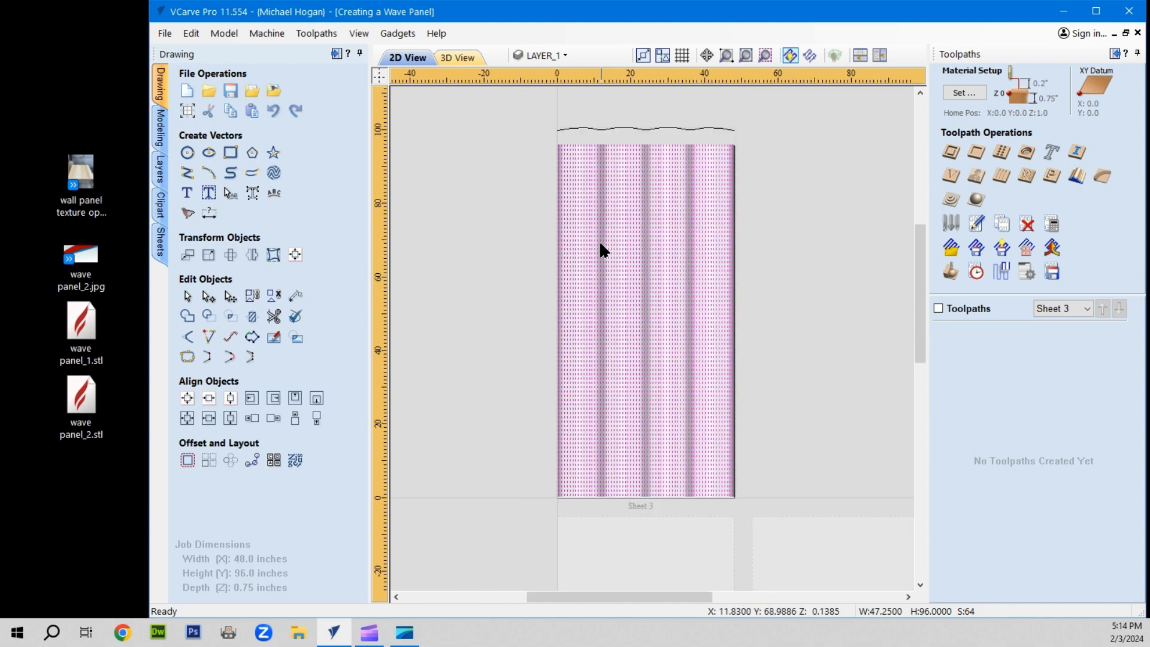
Try the model at the bottom of the material, return it to the top with a 0.0-inch gap above, and accept the material setup.
left_click(951, 151)
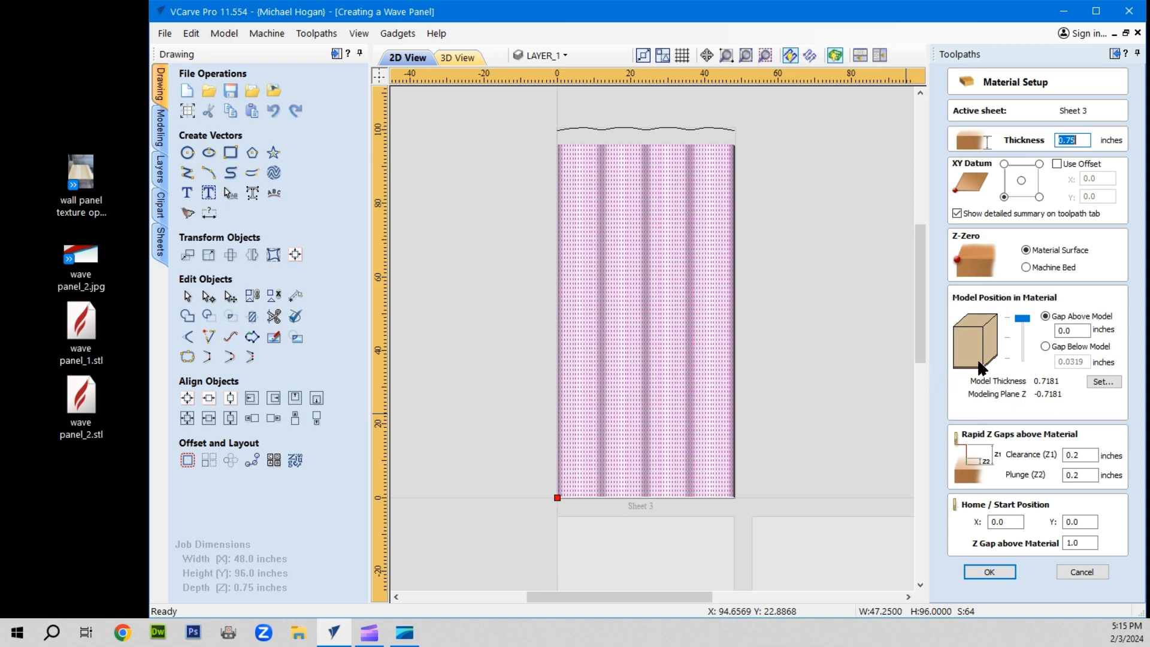
left_click(1019, 318)
left_click_drag(1020, 320, 1023, 366)
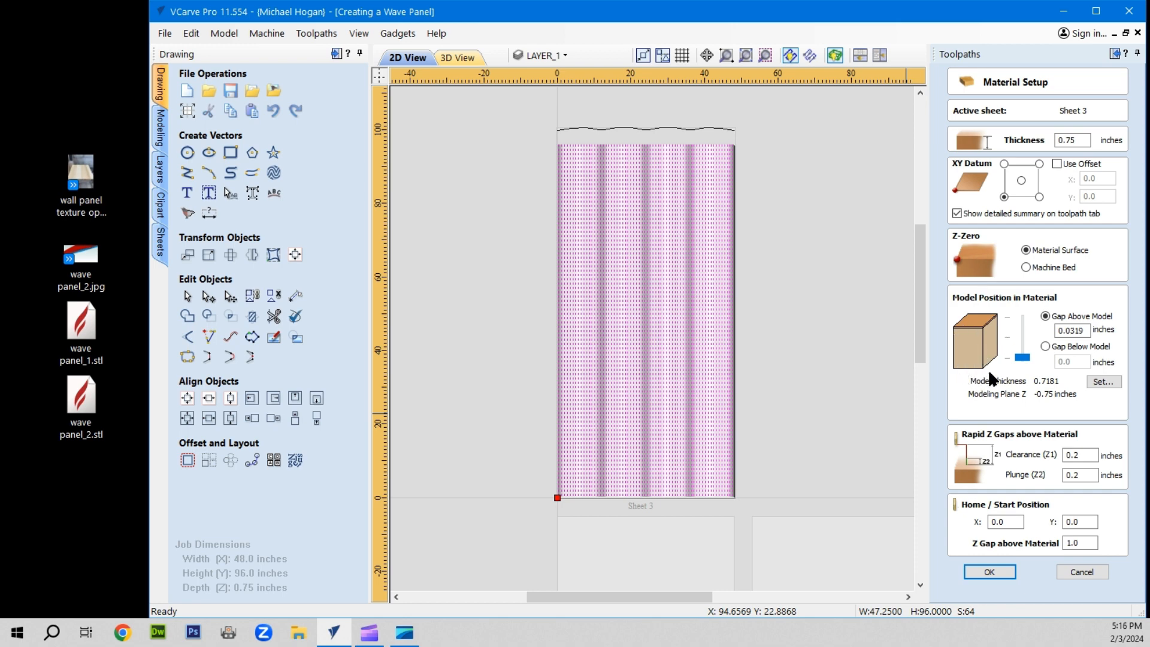
left_click_drag(1022, 358, 1023, 306)
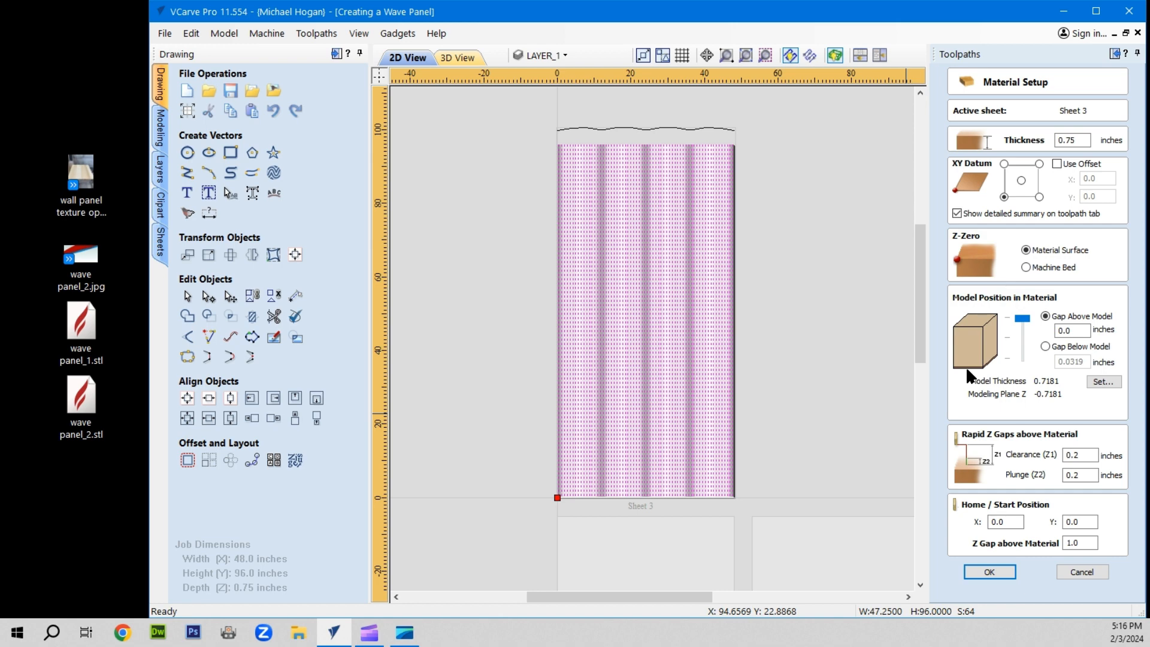
left_click(990, 572)
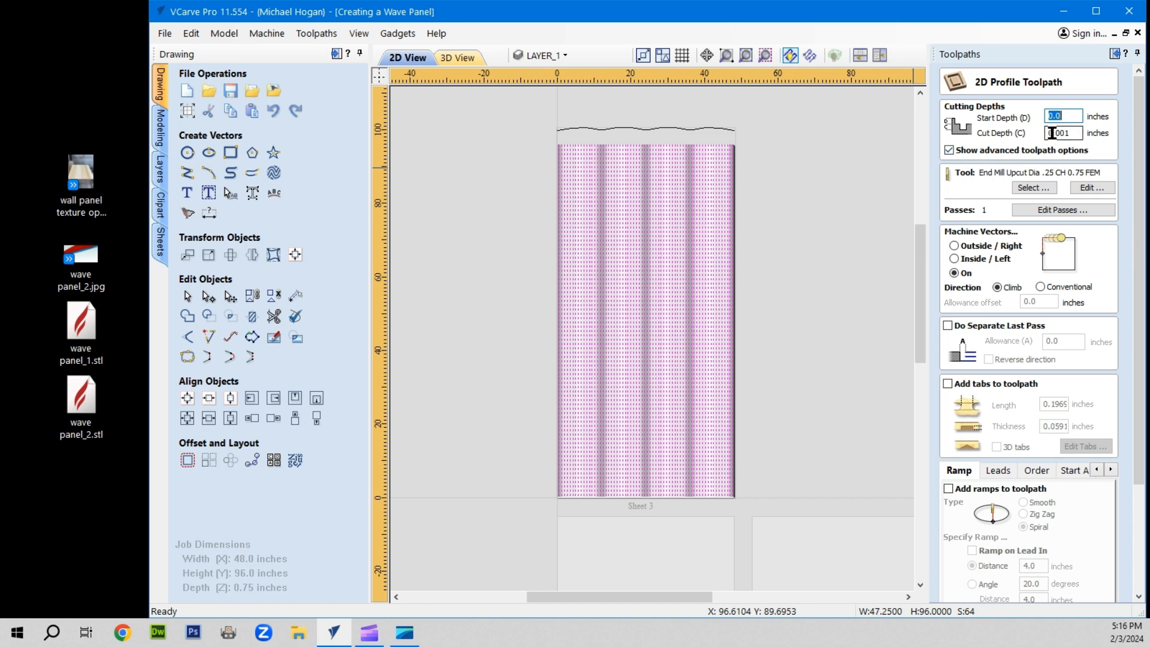
left_click_drag(1056, 132, 1076, 130)
key("Tab")
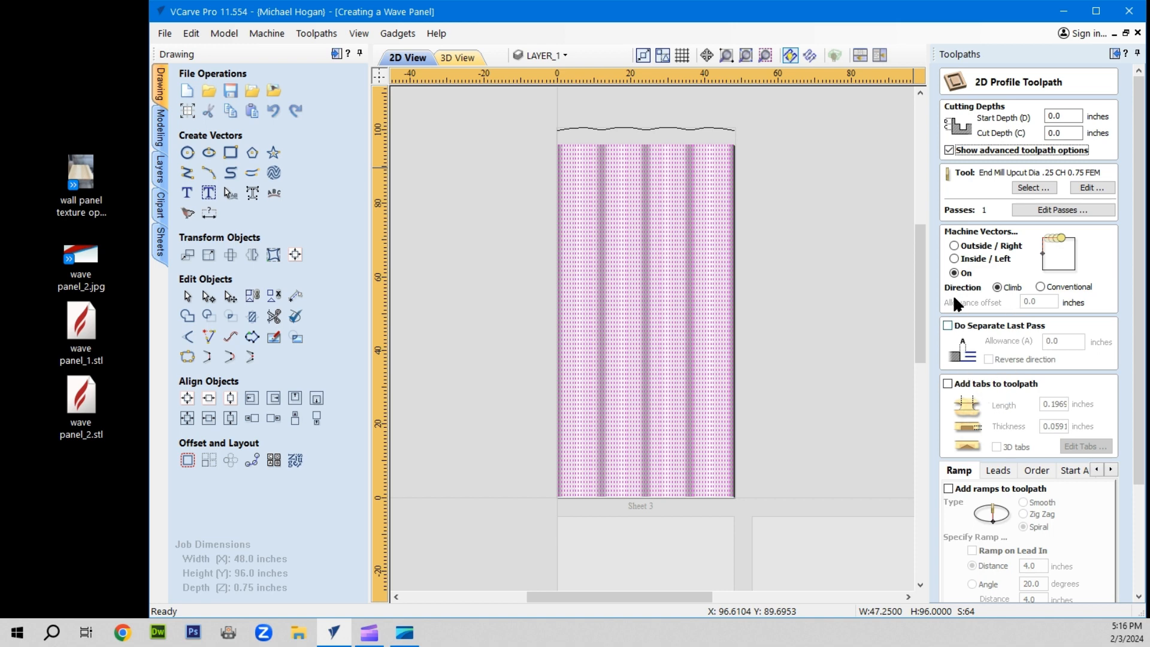
scroll(998, 417, "down", 5)
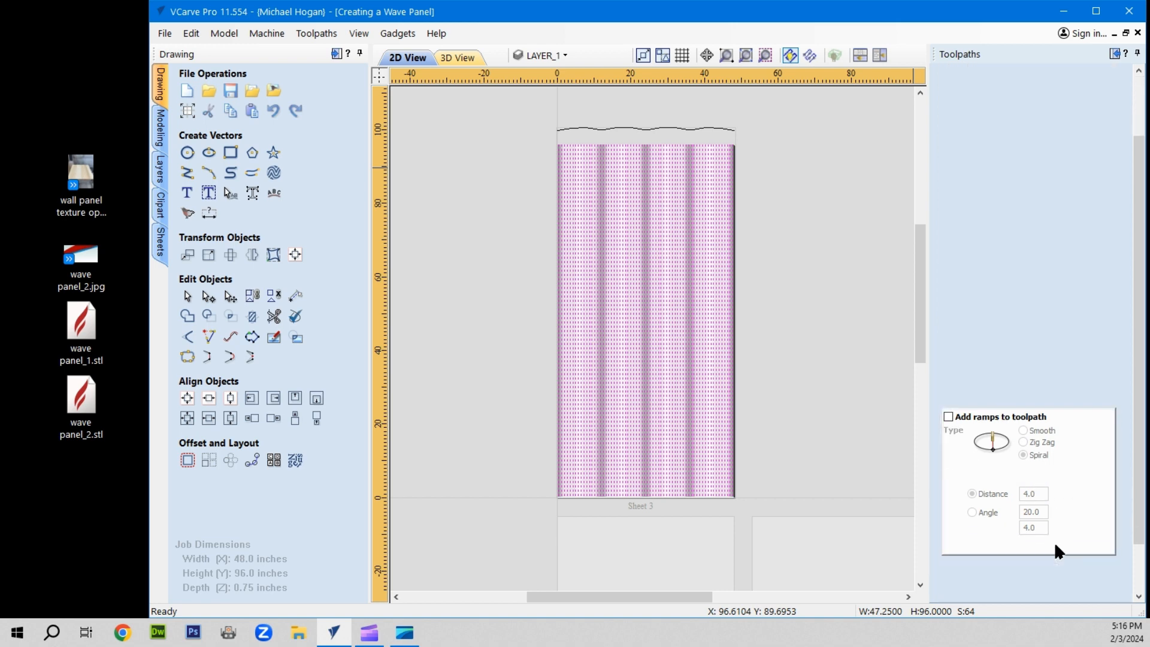
scroll(1061, 577, "down", 1)
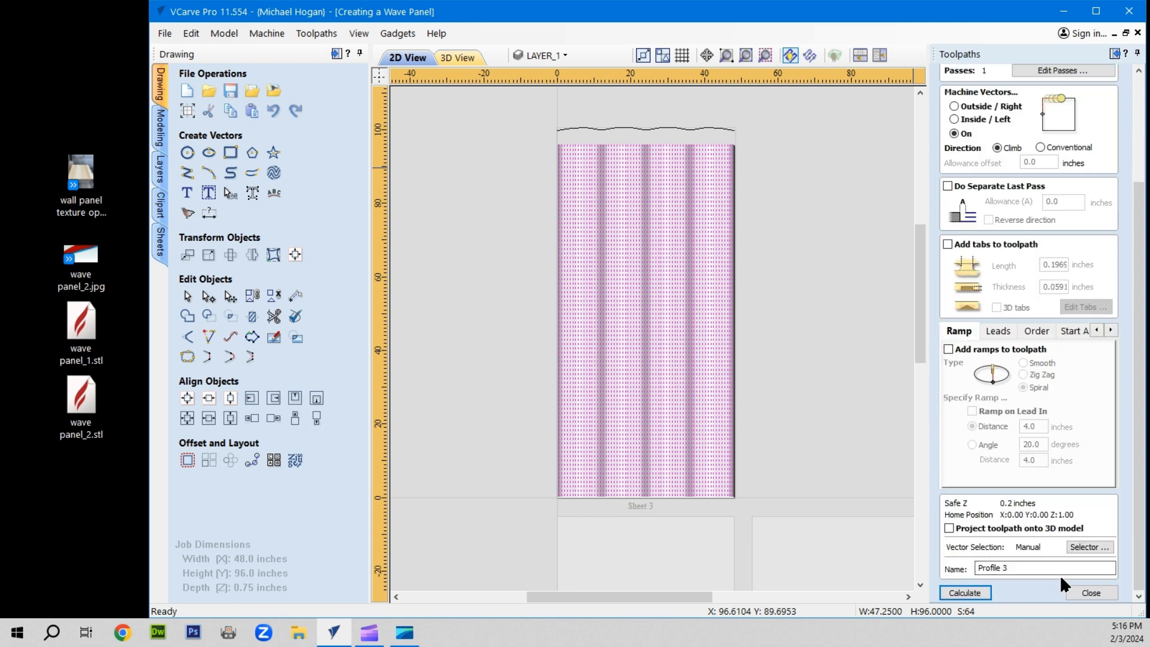
left_click(1092, 592)
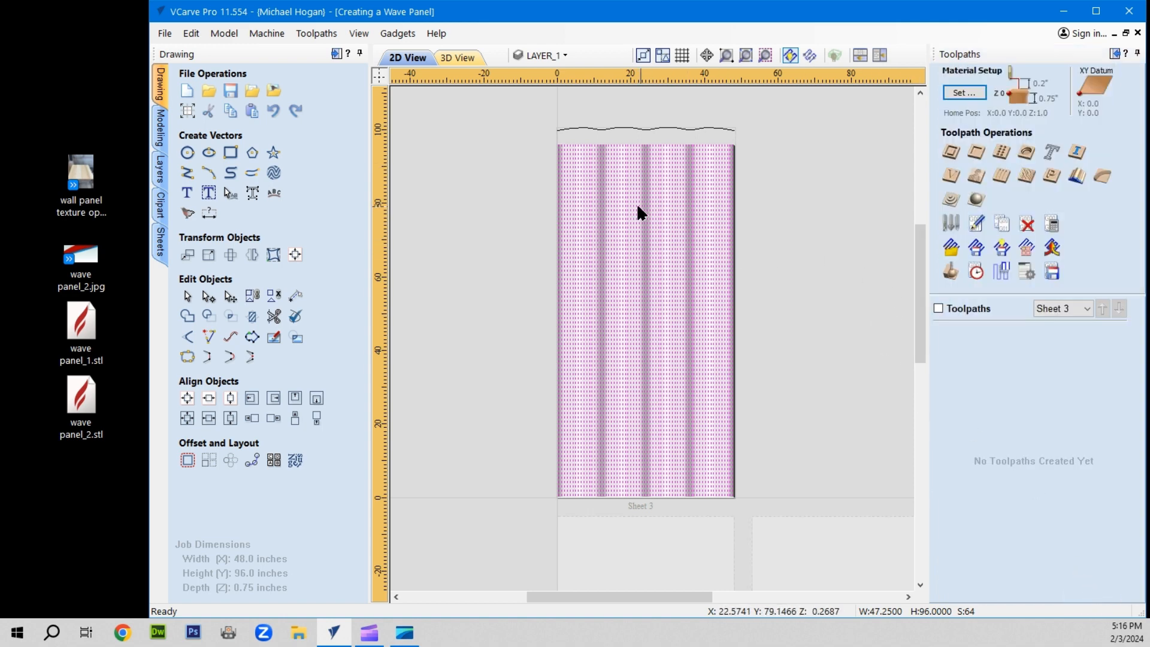
Display the lines' nodes in node editing and swap the start points of every other line with the Alternate Endpoints gadget.
left_click(209, 301)
scroll(509, 216, "up", 3)
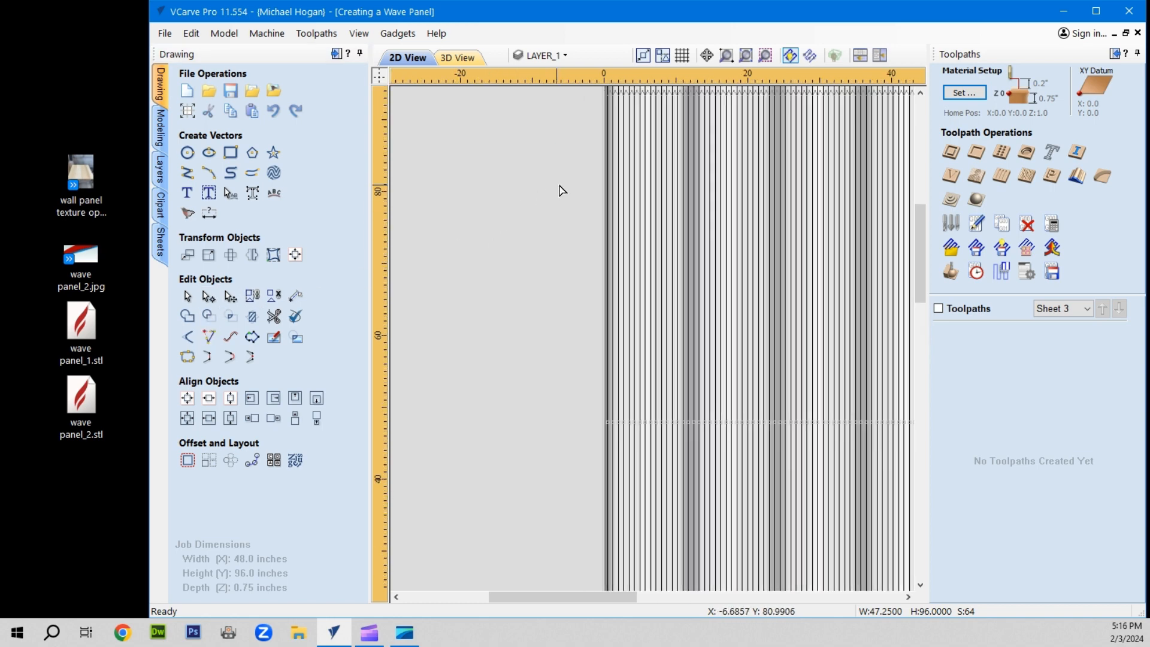
scroll(594, 180, "up", 2)
scroll(632, 90, "up", 1)
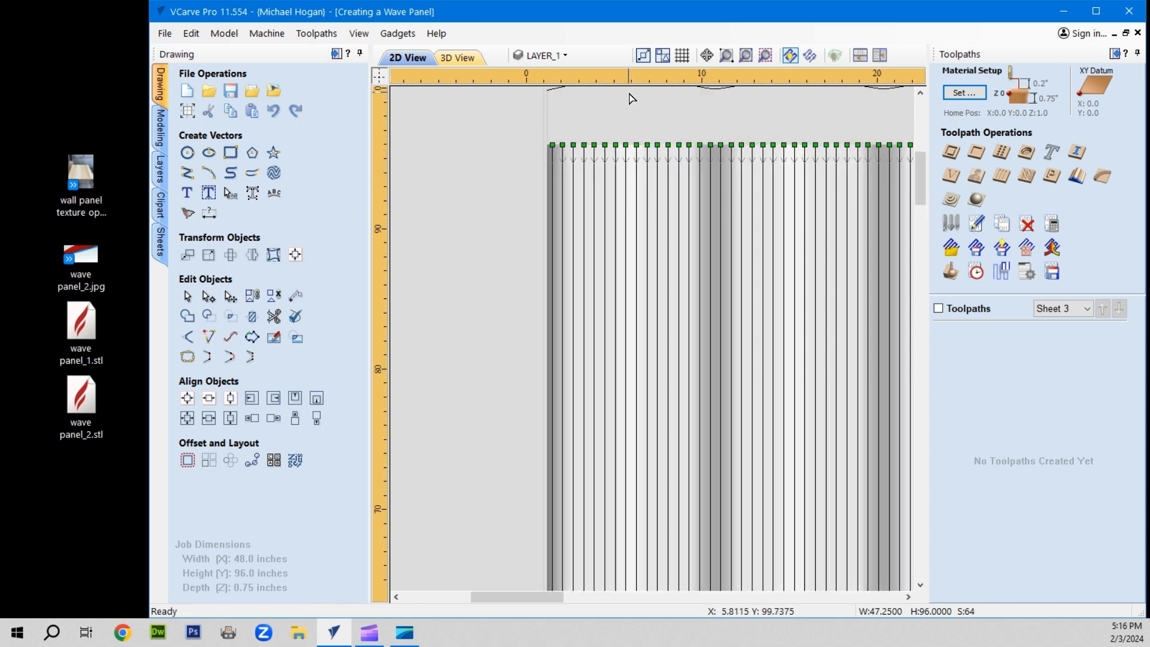
scroll(632, 99, "up", 2)
scroll(564, 135, "up", 1)
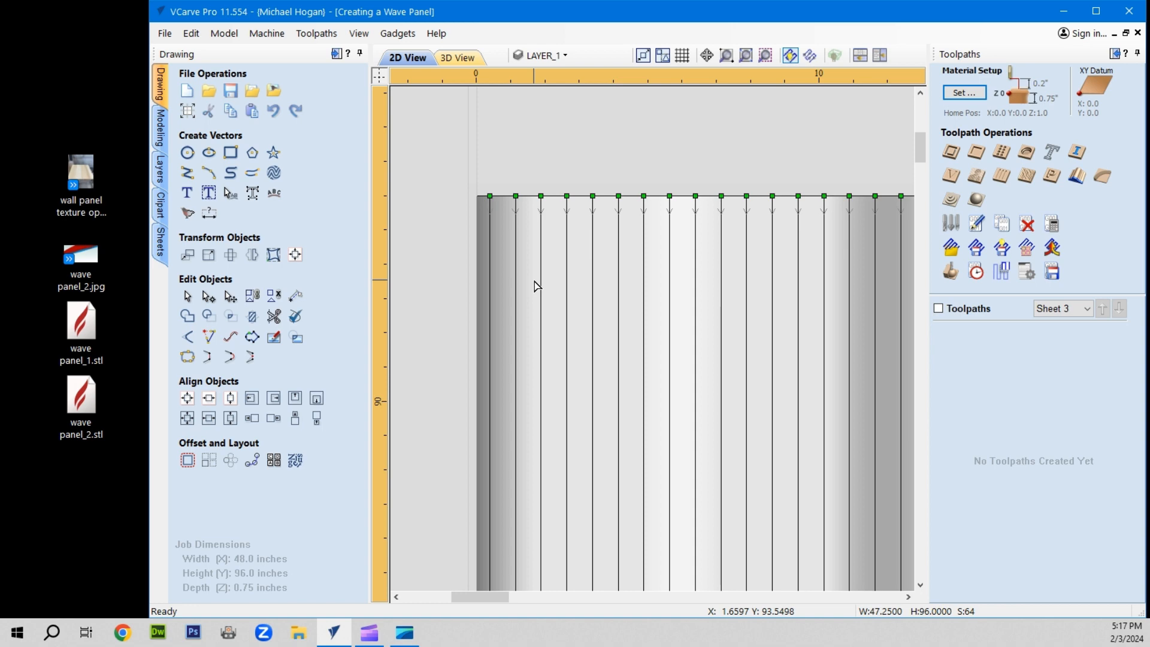
left_click(390, 36)
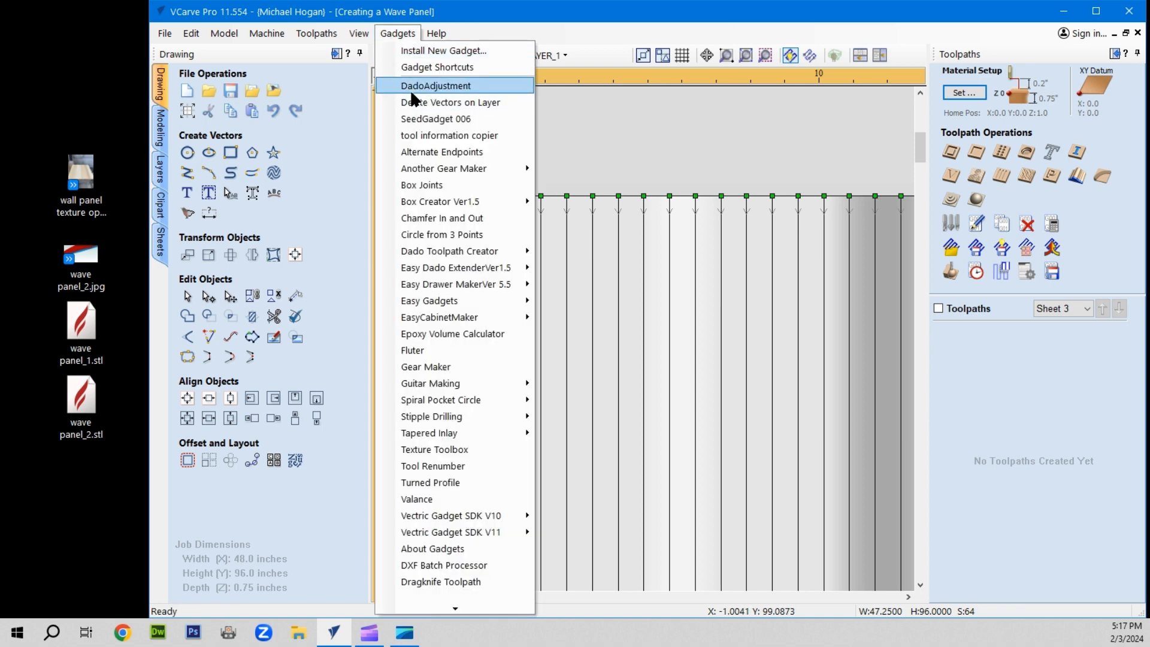
left_click(440, 153)
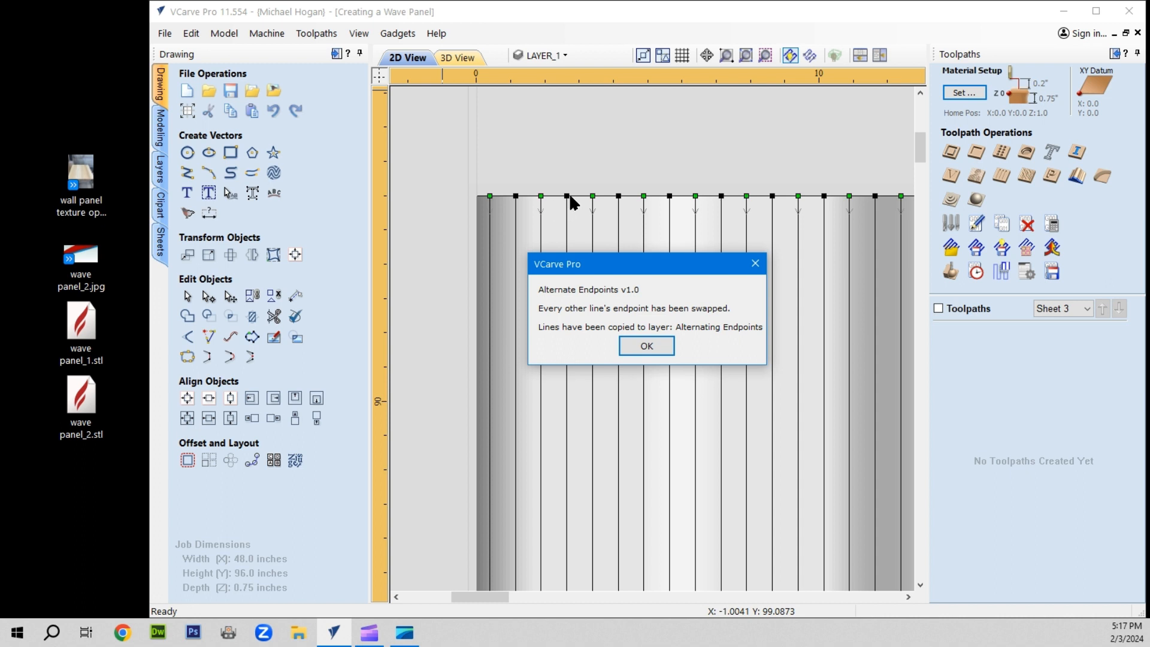
left_click(646, 347)
scroll(552, 336, "down", 1)
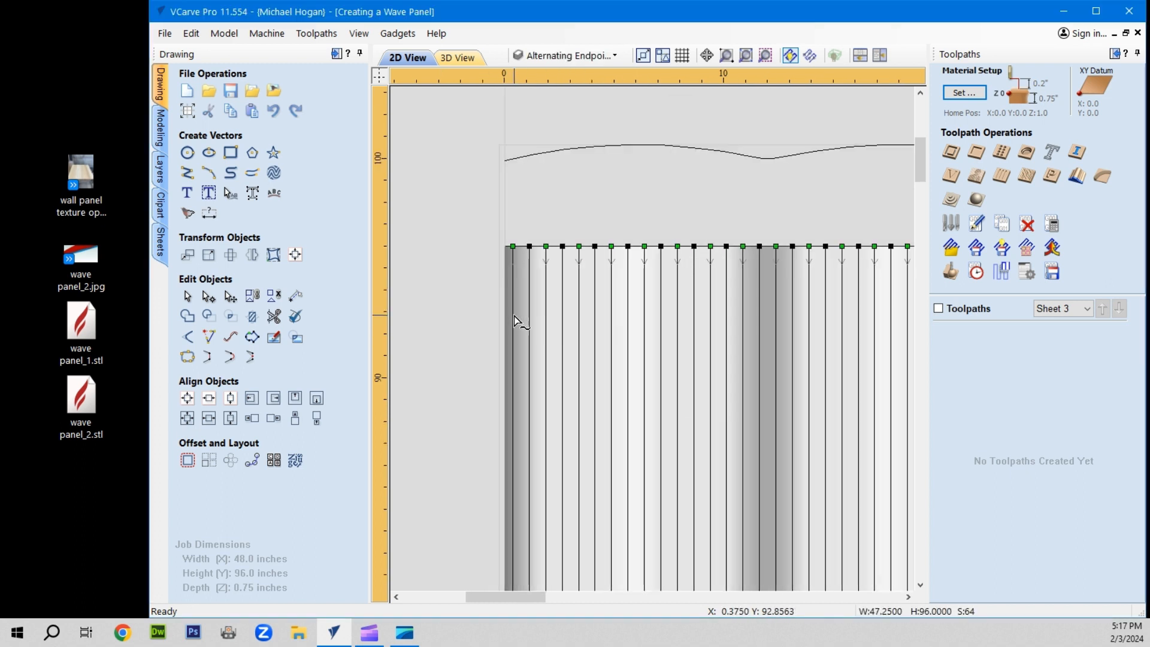
scroll(514, 316, "down", 3)
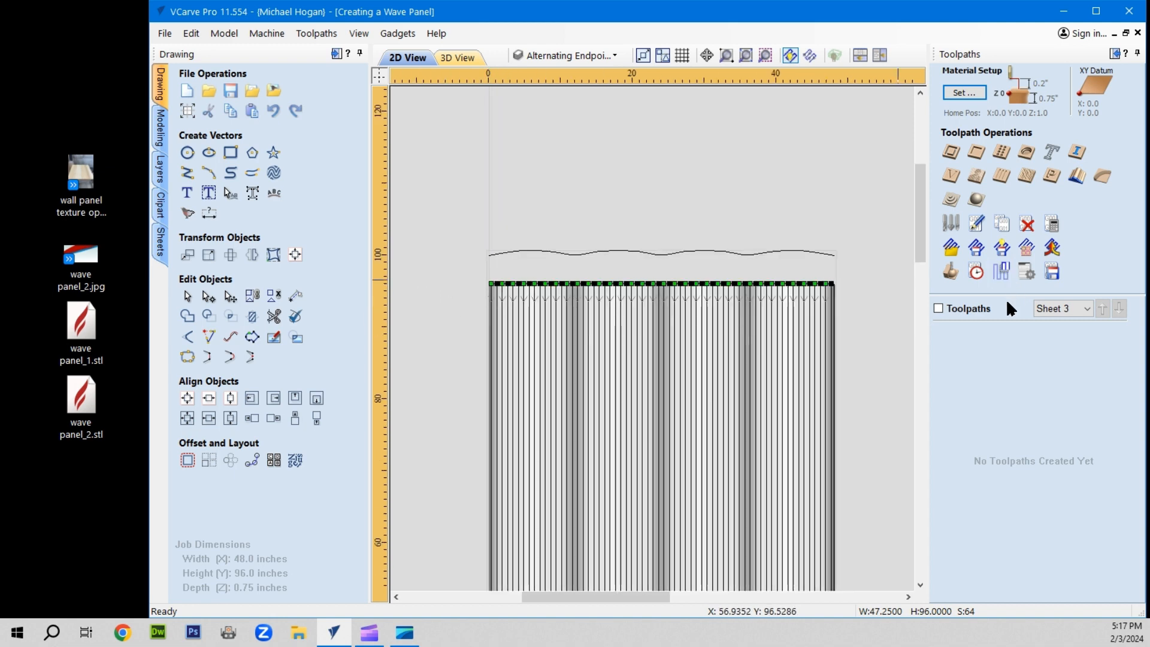
Calculate a 2D profile toolpath on the selected lines with 0.001-inch cut depth and the .25 upcut end mill, projected onto the 3D model.
left_click(949, 155)
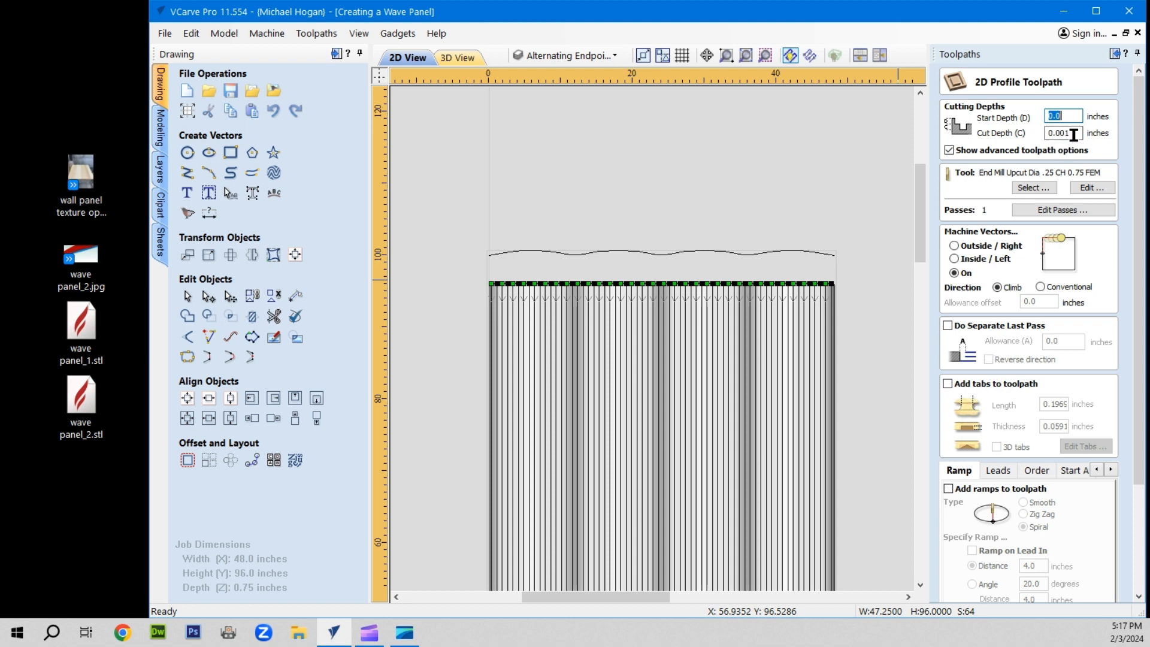
scroll(980, 186, "down", 2)
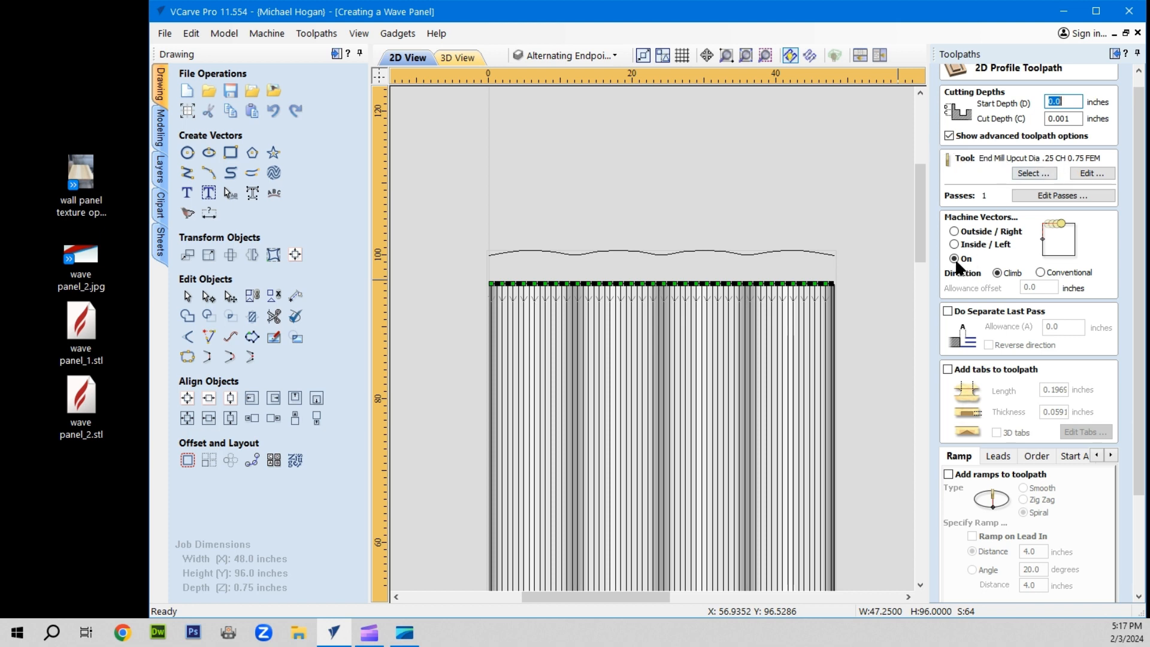
scroll(951, 260, "down", 10)
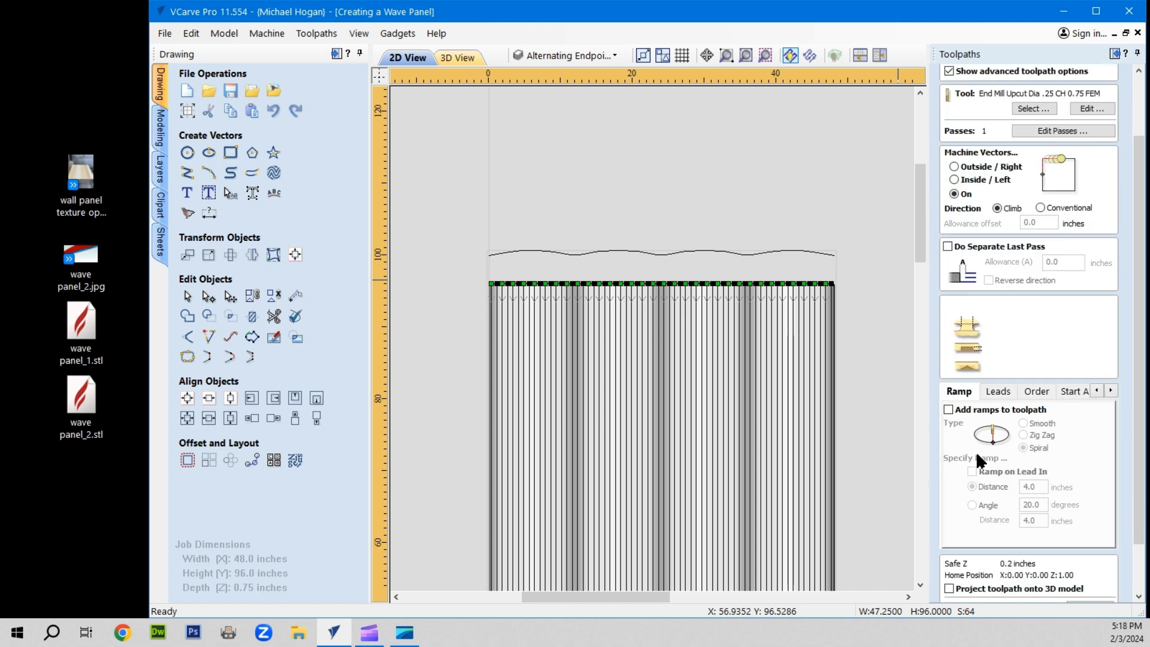
scroll(966, 418, "down", 3)
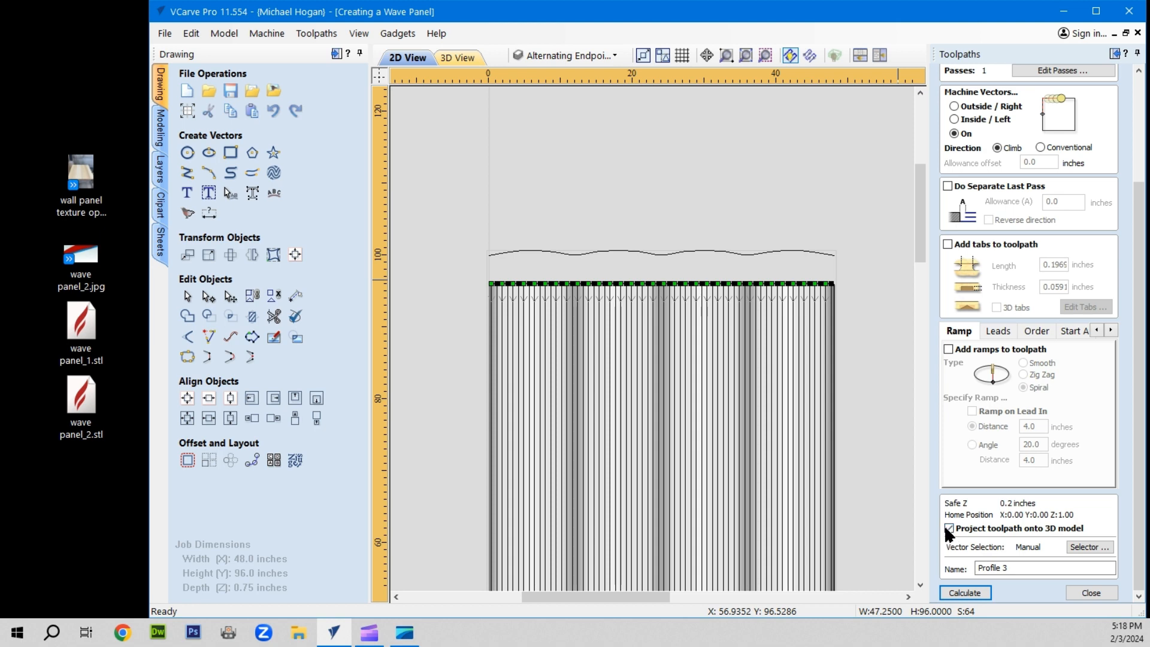
left_click(949, 529)
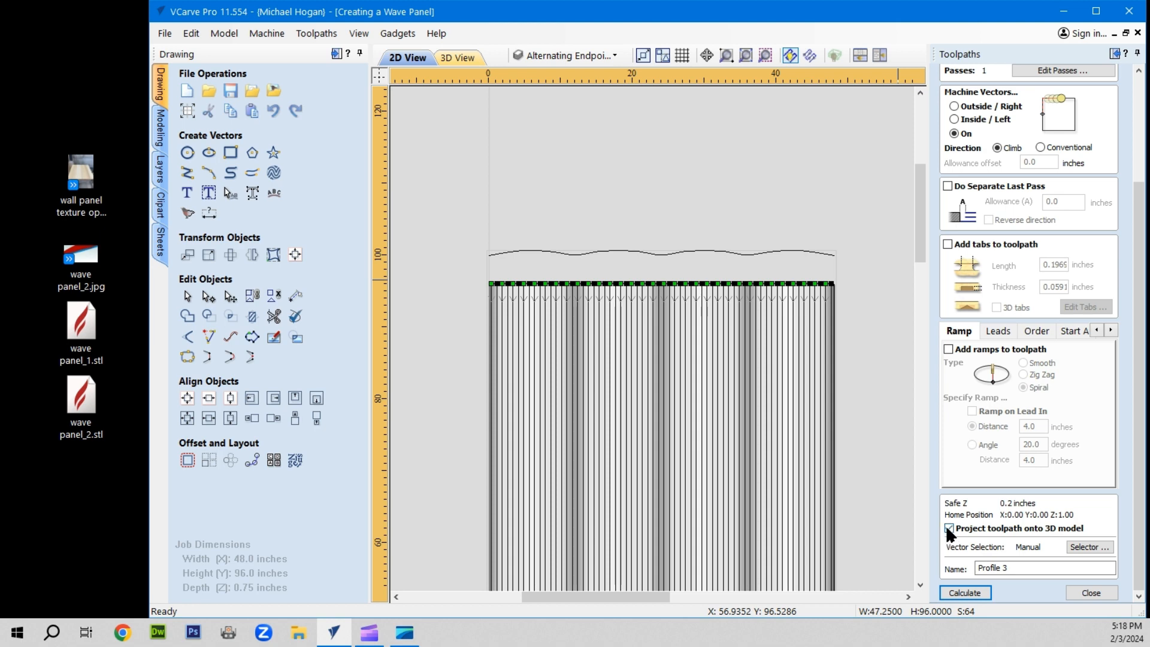
left_click(966, 593)
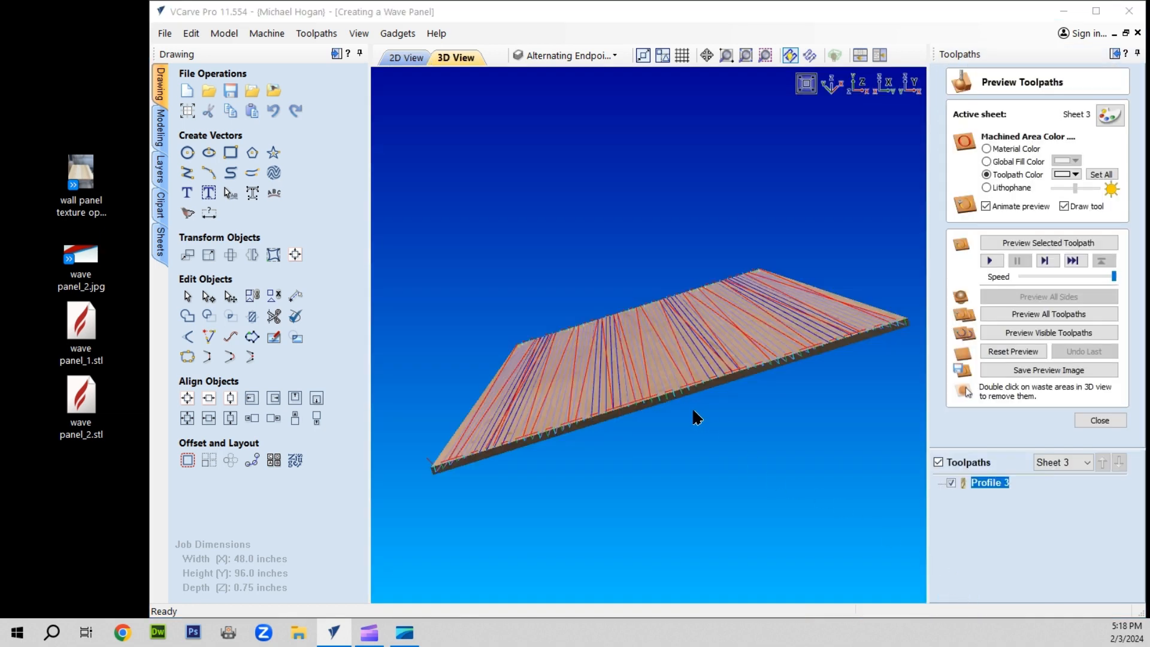
Check the projected toolpath edge-on in 3D and simulate the visible toolpaths on the Sheet 3 material.
scroll(693, 411, "up", 2)
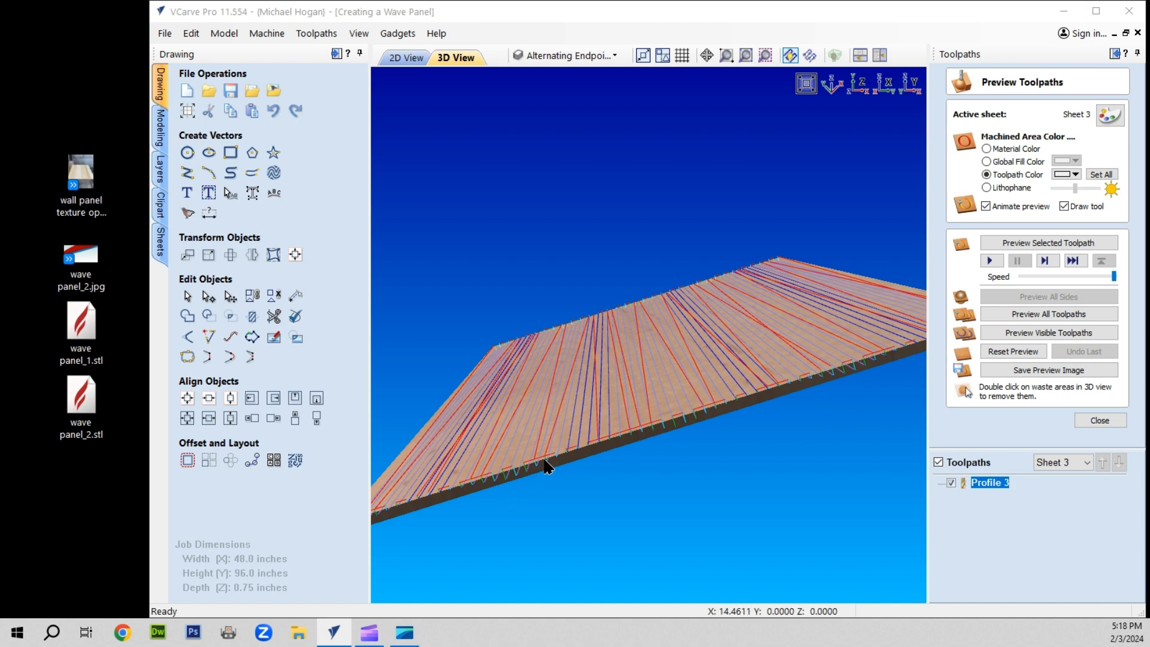
left_click(910, 84)
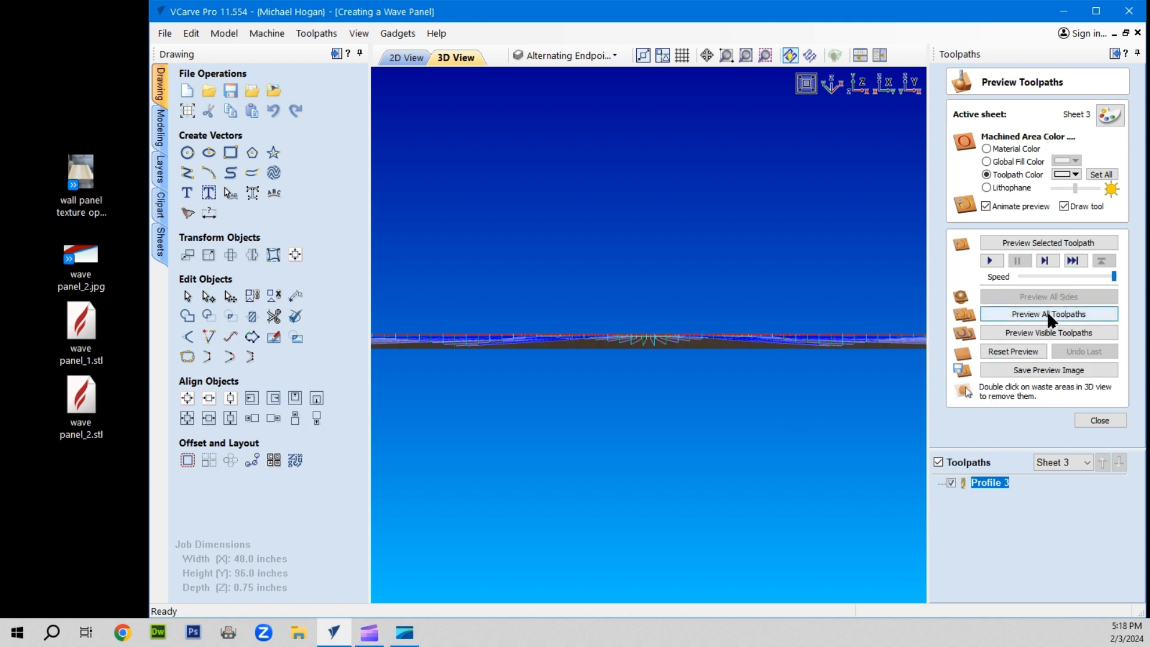
left_click(1048, 330)
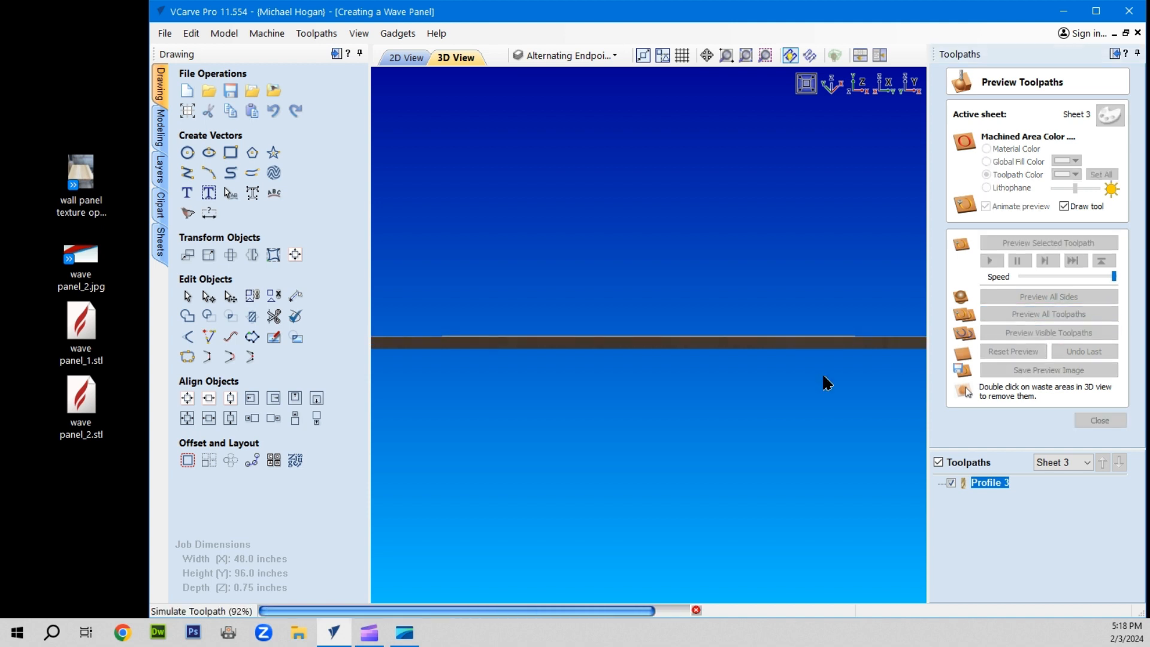
Examine the simulated wave panel from several angles, including the groove depths along its front edge and the overall surface texture.
left_click_drag(592, 396, 544, 392)
left_click_drag(583, 347, 496, 371)
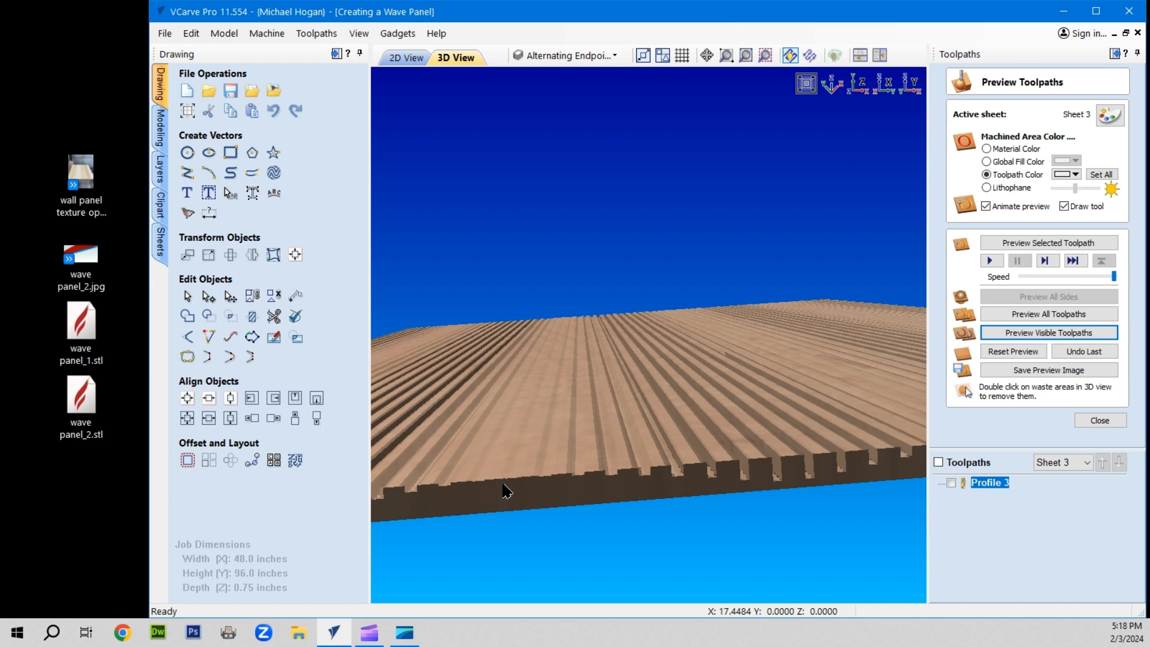
scroll(501, 489, "up", 1)
scroll(501, 487, "down", 1)
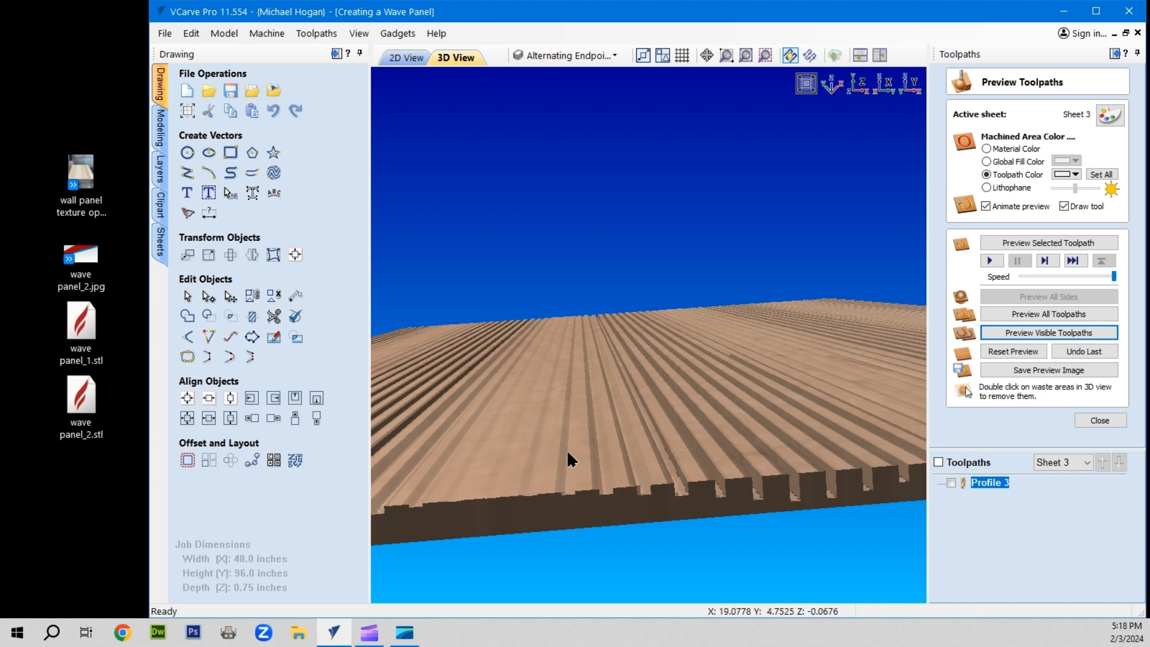
scroll(480, 510, "up", 5)
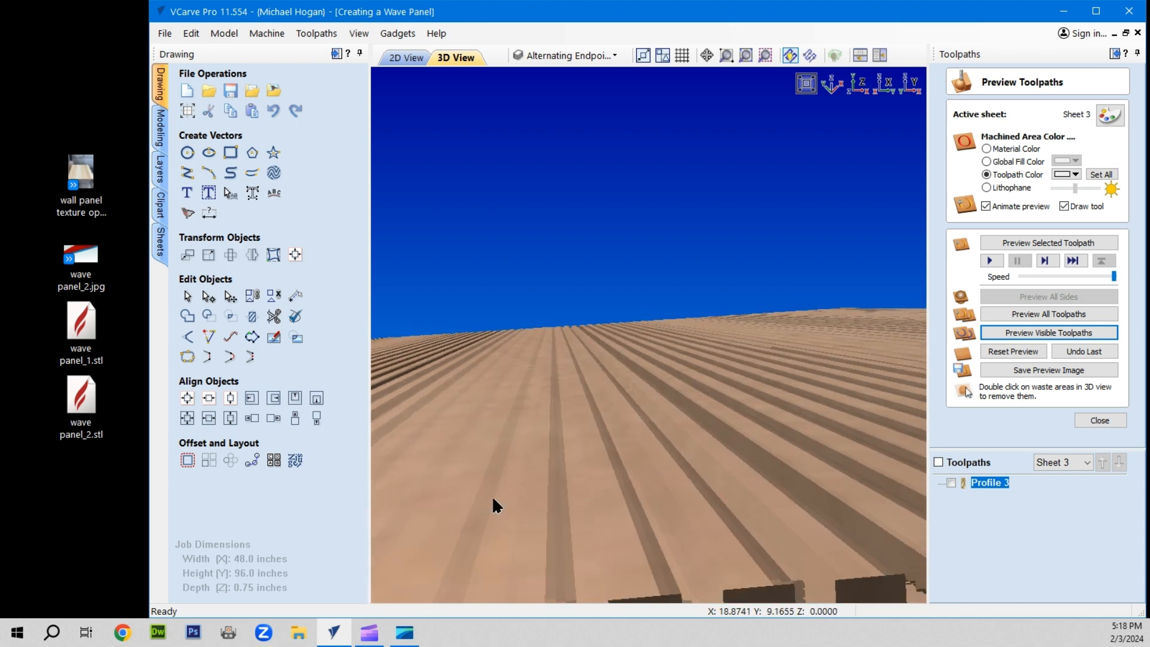
scroll(505, 495, "up", 2)
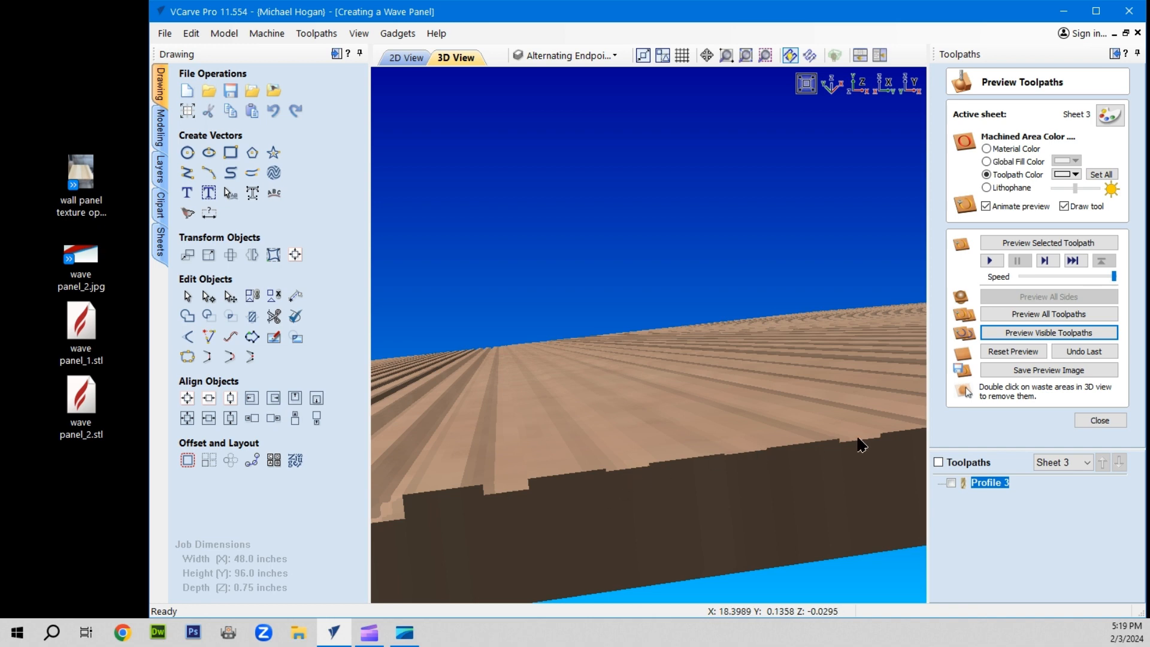
left_click_drag(762, 457, 517, 423)
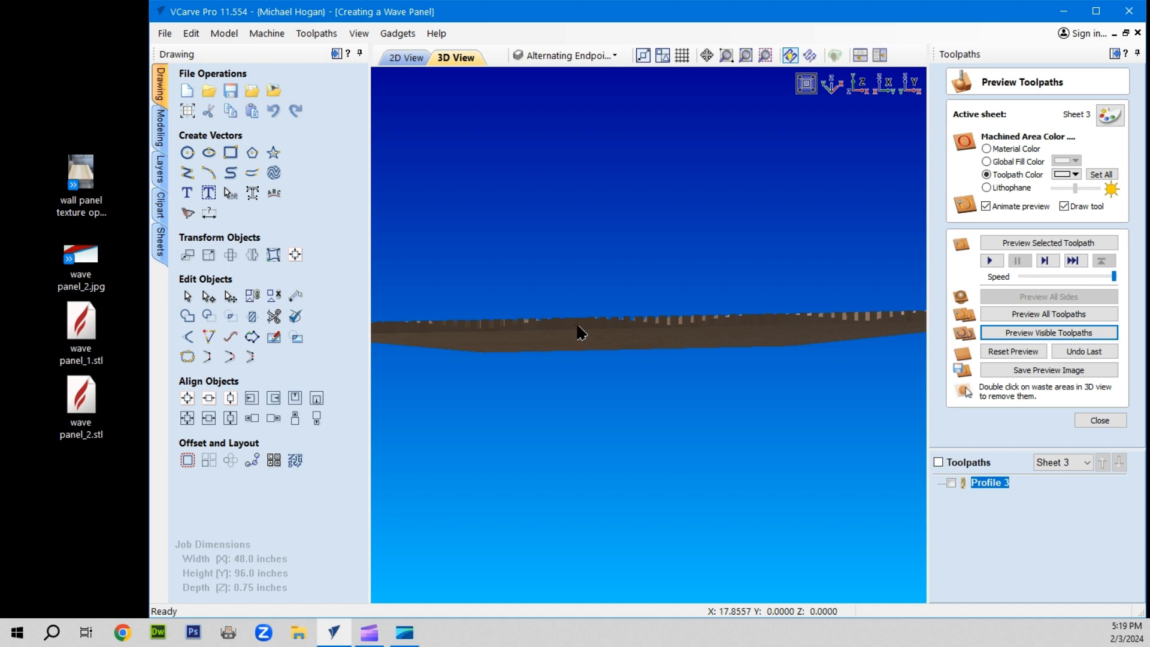
left_click_drag(581, 334, 543, 336)
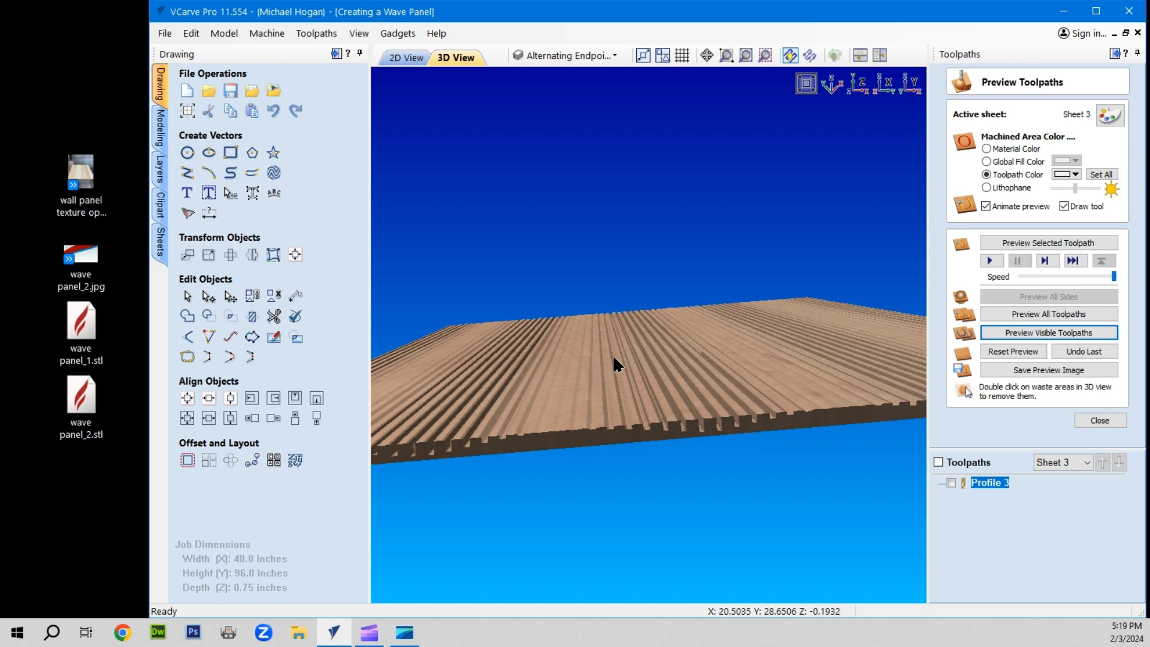
left_click_drag(613, 355, 618, 351)
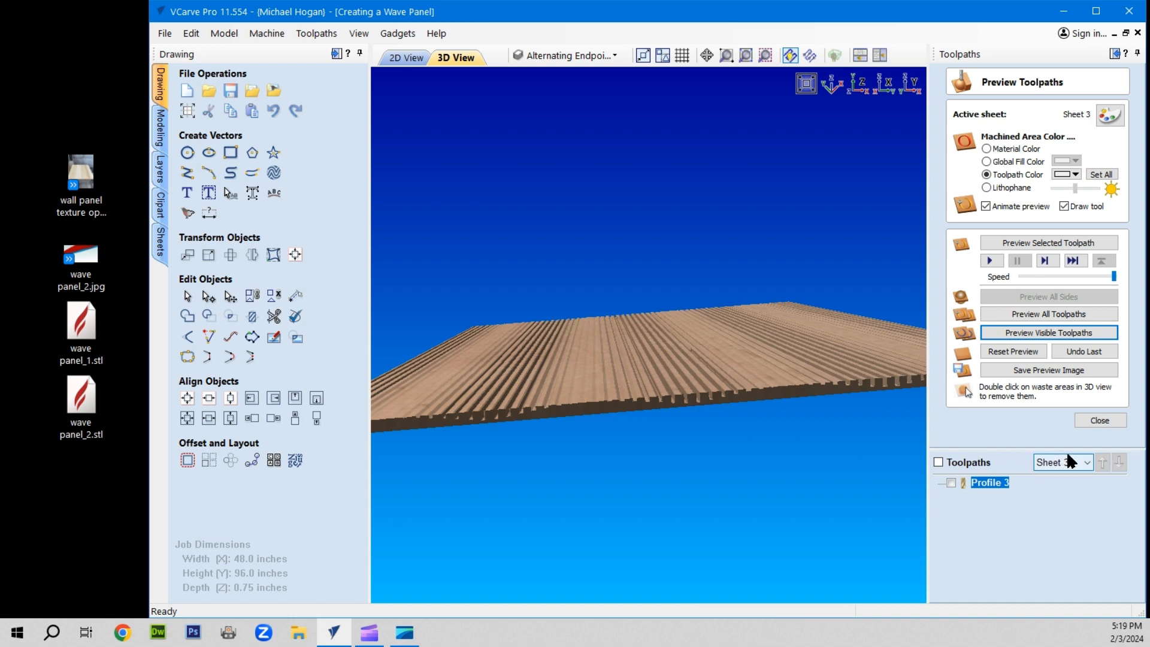
left_click_drag(612, 307, 605, 347)
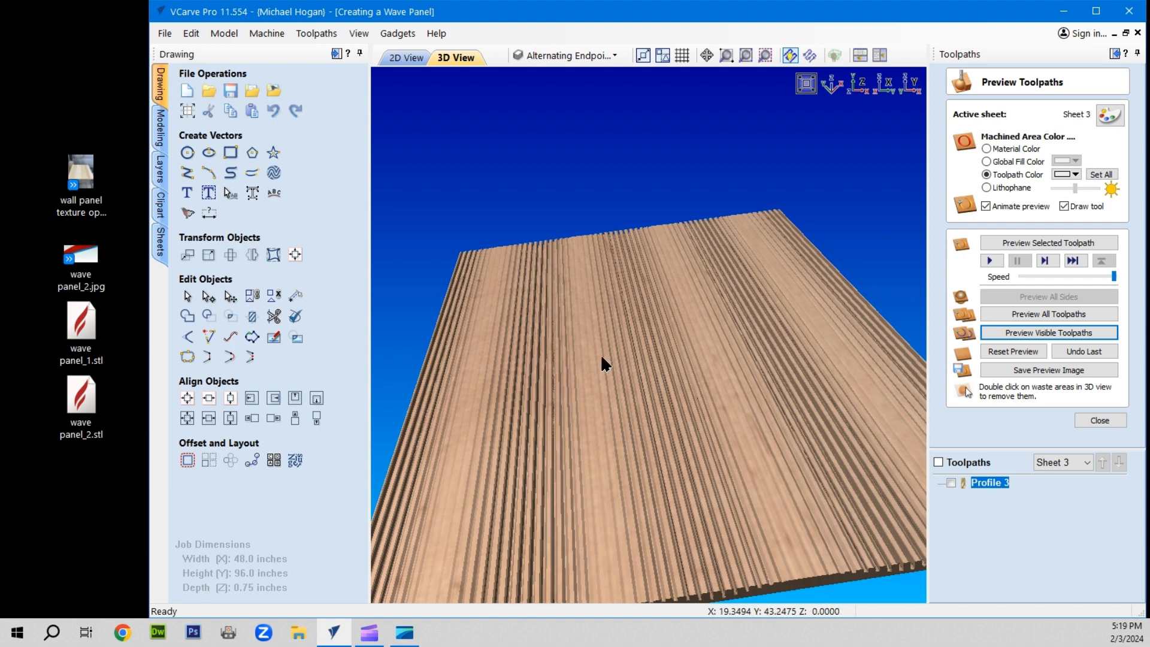
left_click_drag(553, 336, 591, 238)
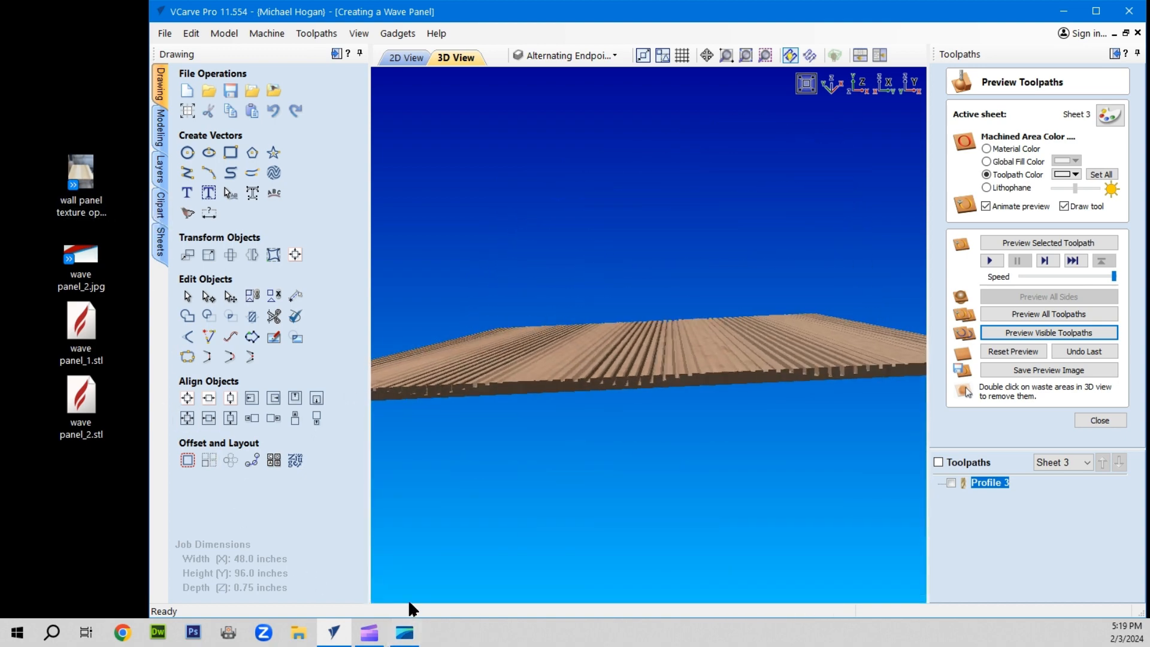
Open the photo "wall panel texture option 2.jpg" from the desktop, inspect the grooved edge of the real panel up close, and close it.
left_click(405, 632)
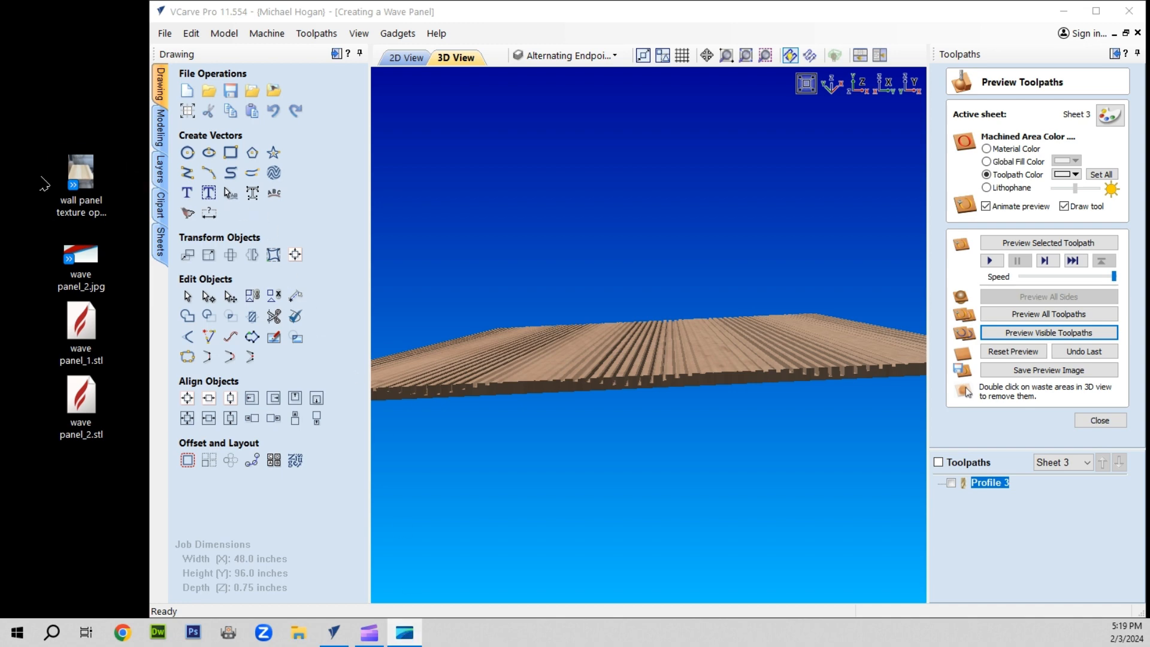
left_click(80, 171)
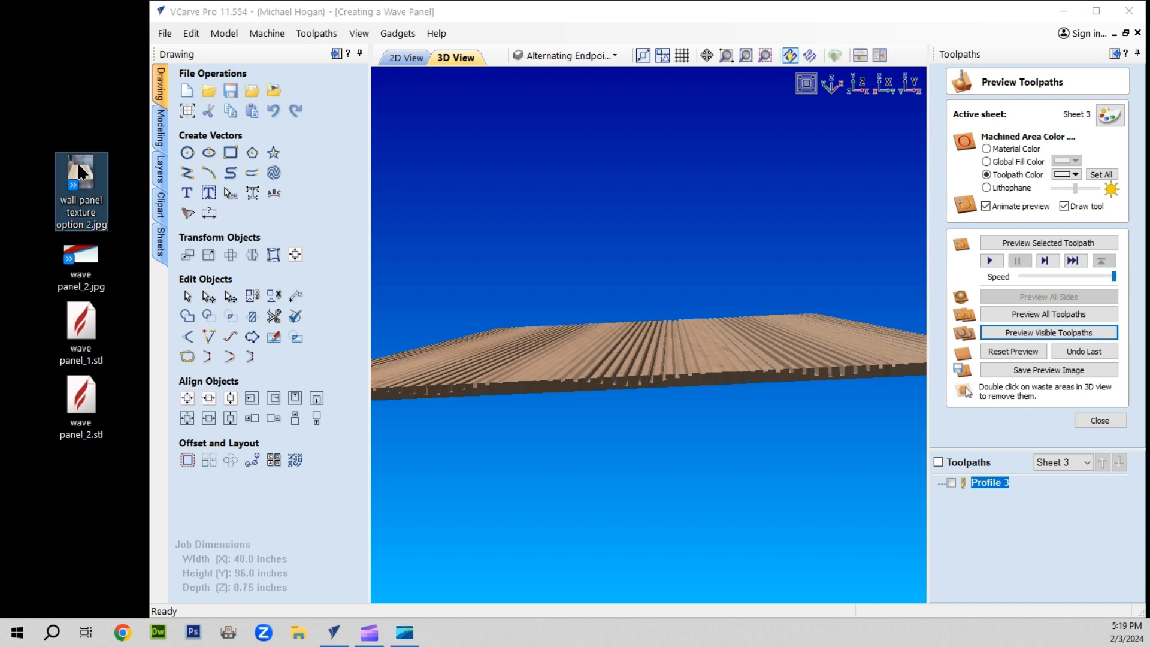
double_click(77, 162)
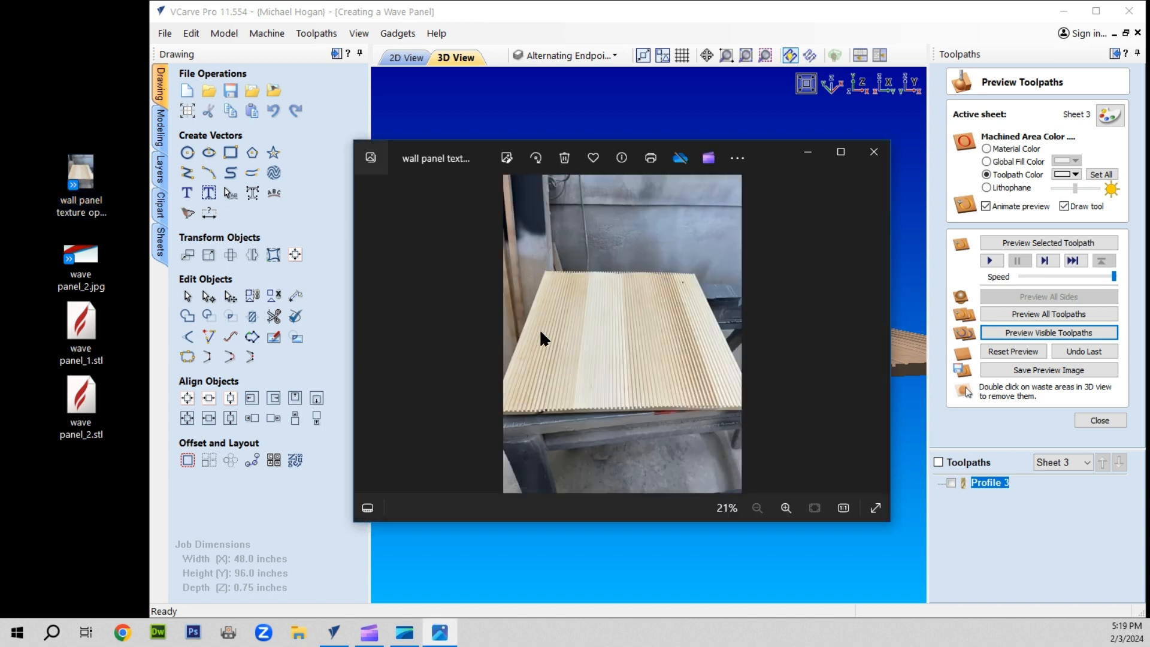
scroll(619, 390, "up", 4)
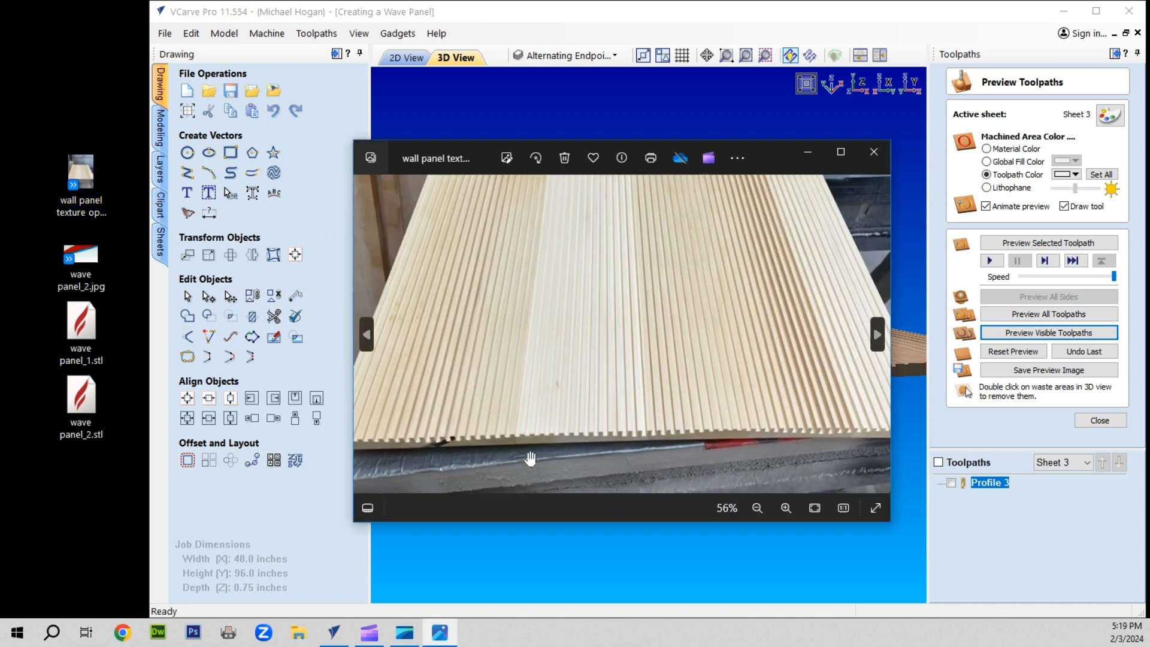
scroll(530, 459, "up", 3)
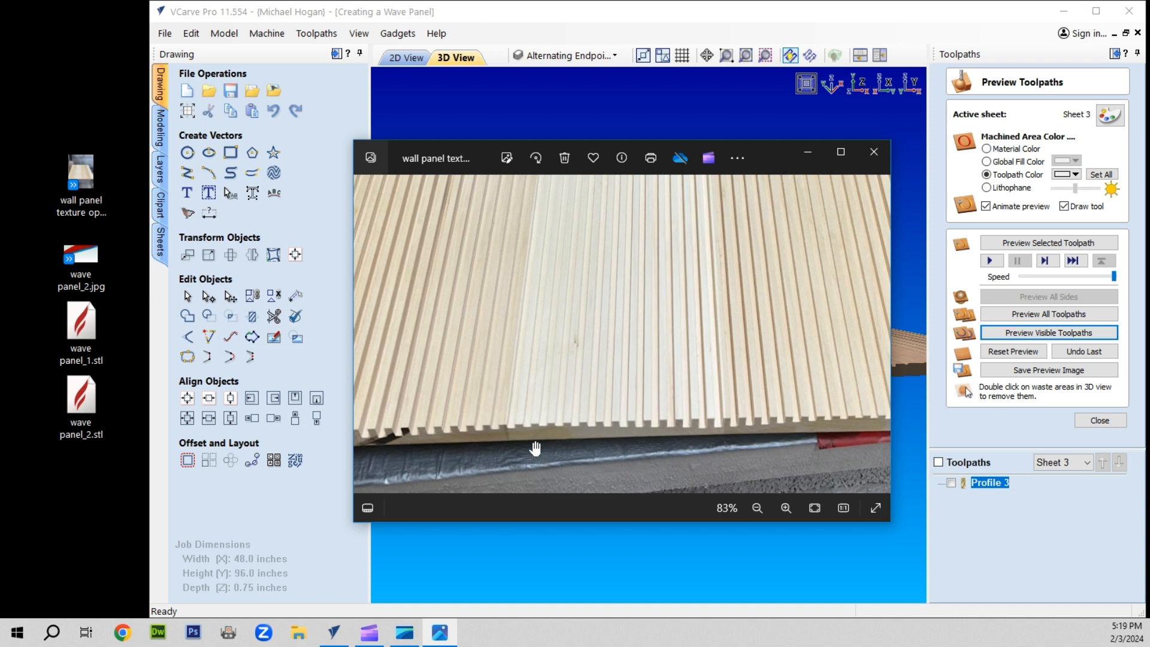
scroll(548, 442, "down", 4)
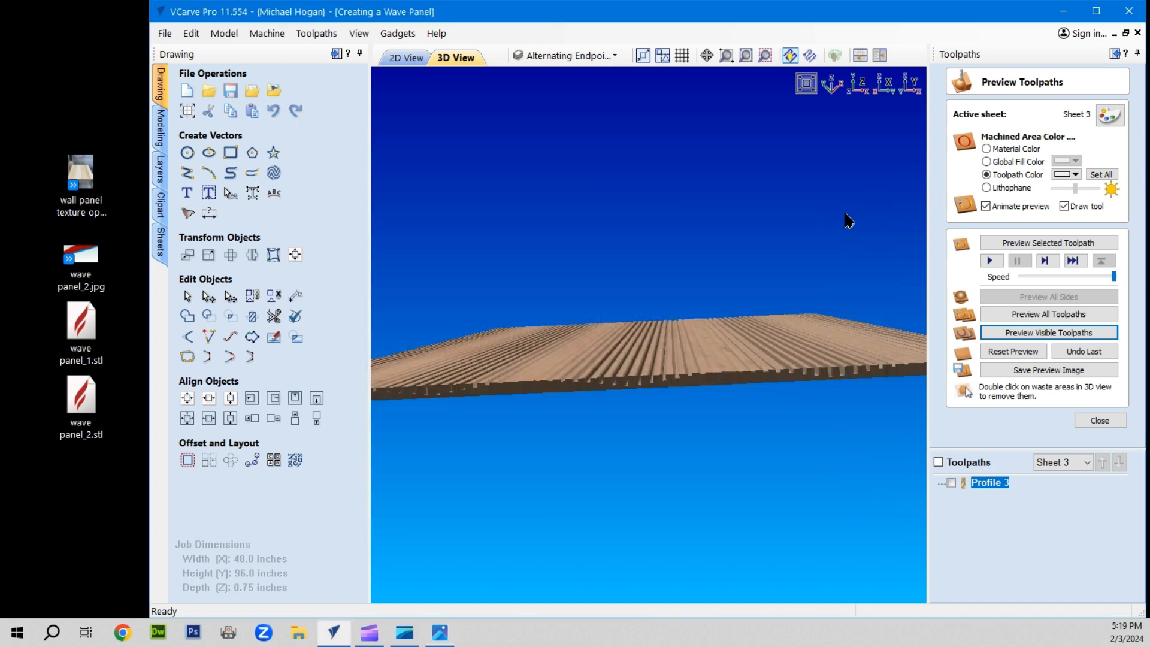
left_click(873, 153)
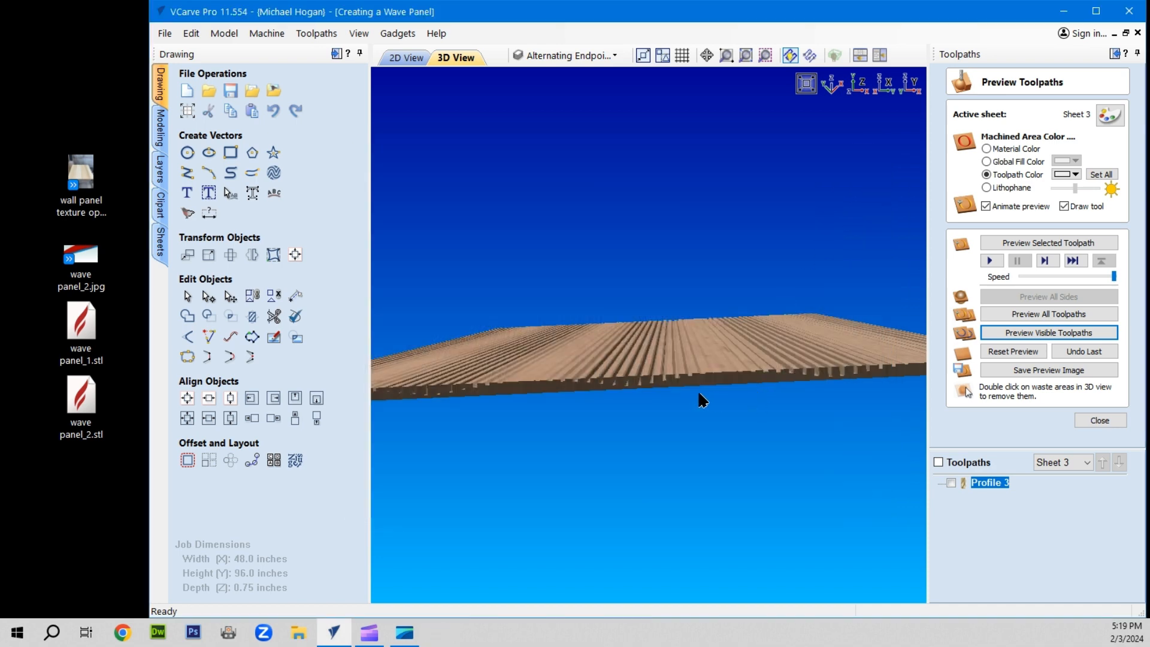